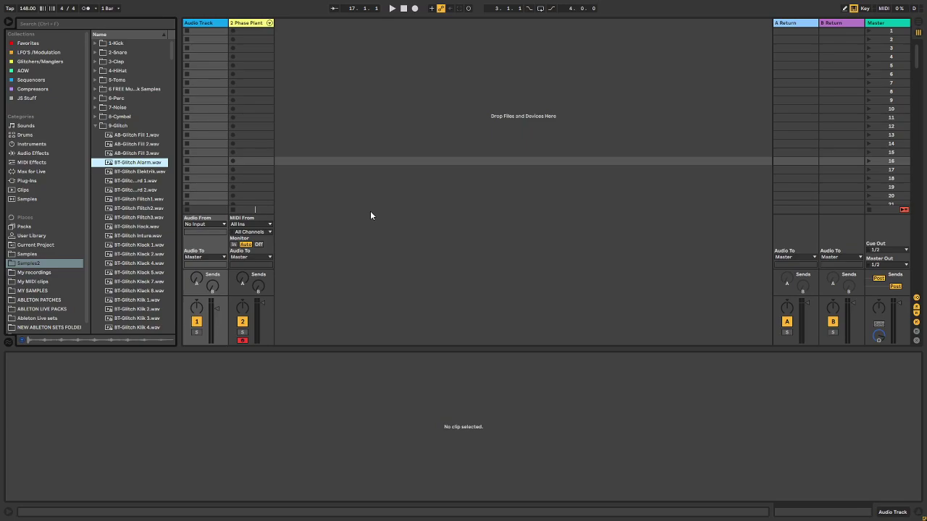
# Step: Load the glitch samples from BT-Glitch Alarm.wav to BT-Glitch Witz 55.wav into the first audio track's clip slots, starting at scene 1
pyautogui.click(148, 171)
pyautogui.click(144, 199)
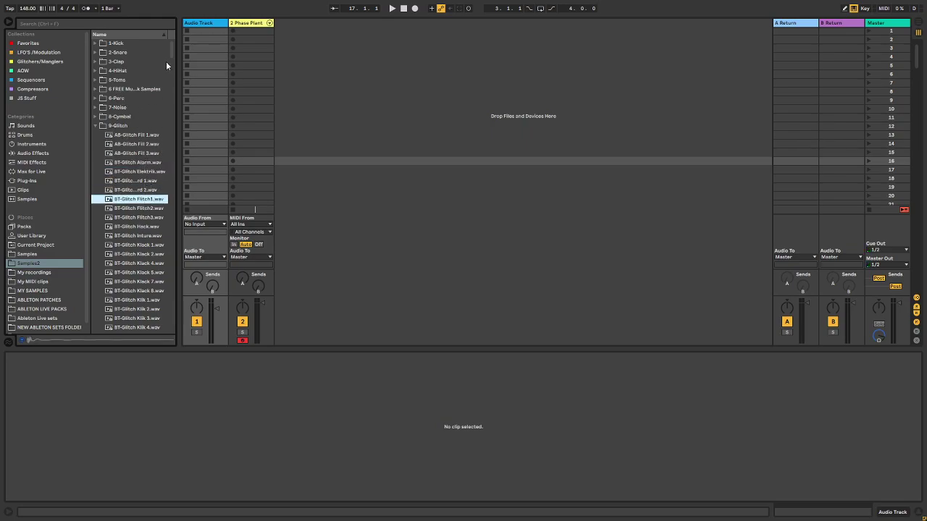
pyautogui.moveTo(169, 58); pyautogui.dragTo(171, 261)
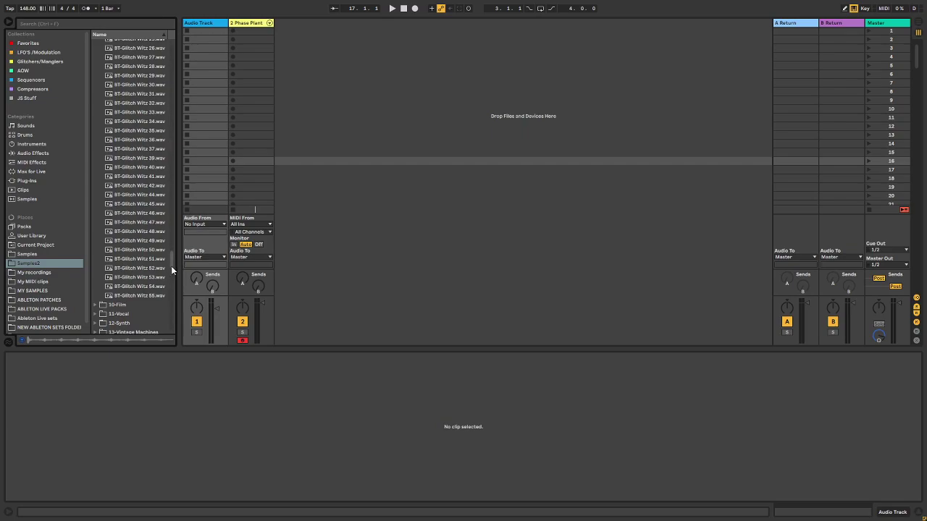
pyautogui.keyDown('shift'); pyautogui.click(143, 294); pyautogui.keyUp('shift')
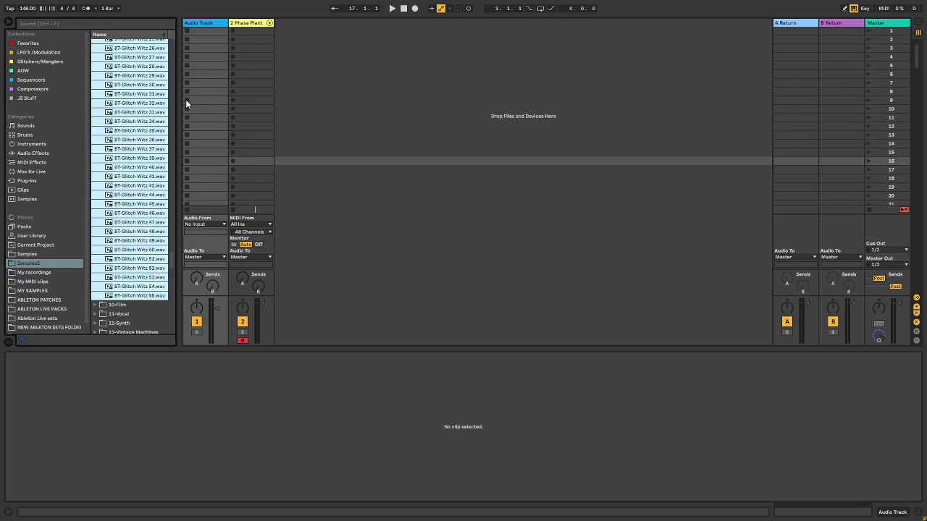
pyautogui.moveTo(203, 46); pyautogui.dragTo(208, 36)
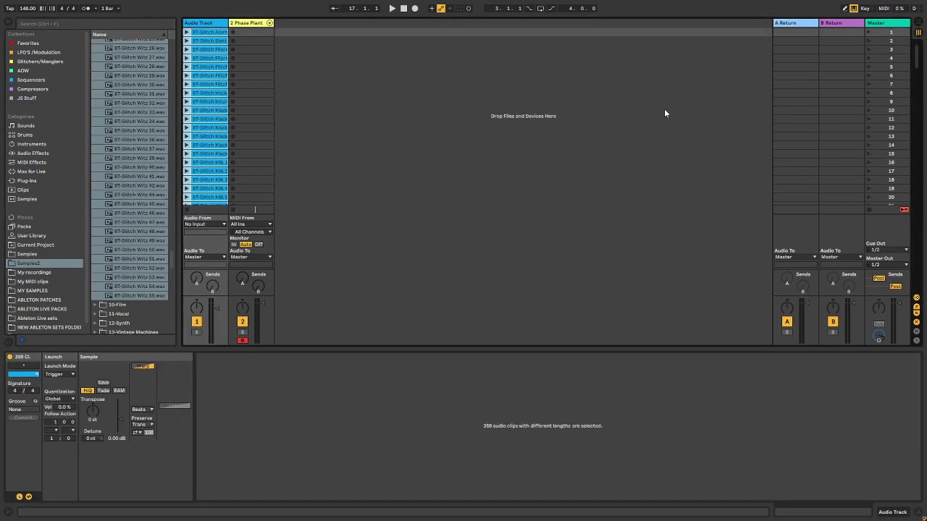
pyautogui.scroll(-3, 918, 70)
pyautogui.moveTo(918, 70); pyautogui.dragTo(922, 293)
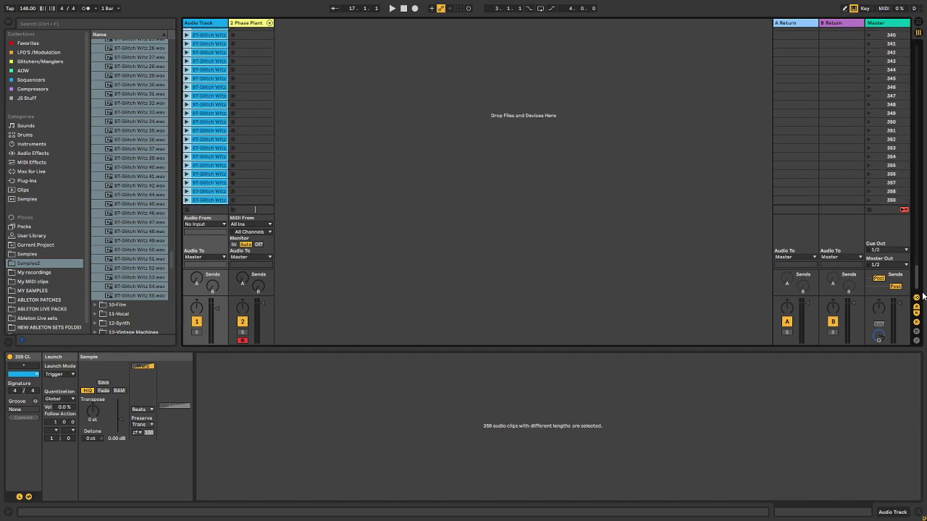
pyautogui.moveTo(915, 278)
pyautogui.mouseDown()
pyautogui.moveTo(916, 262)
pyautogui.moveTo(915, 286)
pyautogui.mouseUp()
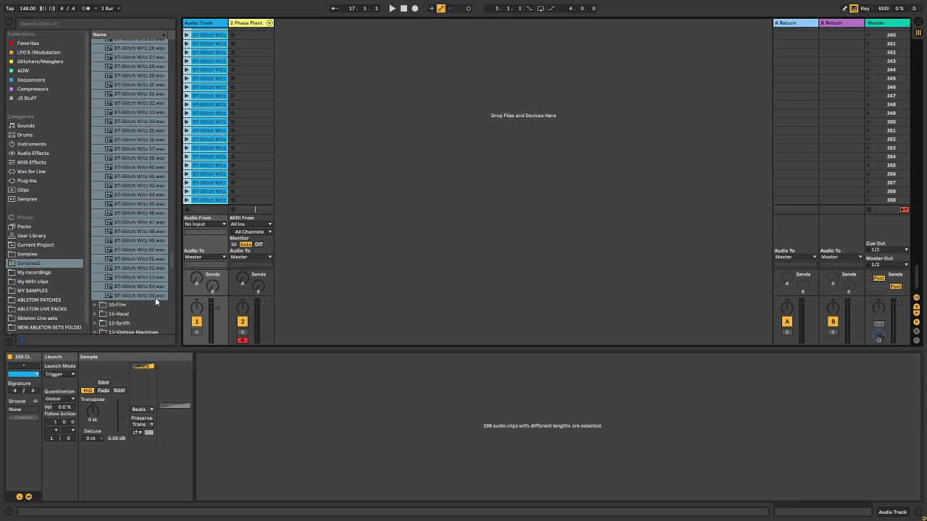
# Step: Turn off Warp for all the selected glitch clips
pyautogui.click(19, 496)
pyautogui.click(20, 497)
pyautogui.click(19, 497)
pyautogui.click(20, 497)
pyautogui.click(141, 367)
pyautogui.click(143, 367)
# Step: Set the selected clips' follow action time to 0.0.2 and both follow actions to Any
pyautogui.moveTo(57, 421); pyautogui.dragTo(57, 435)
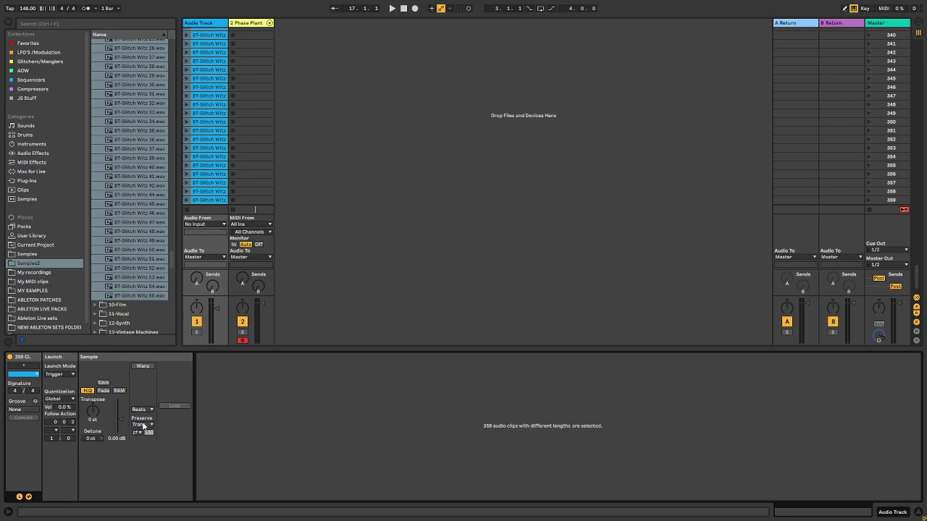
pyautogui.click(70, 430)
pyautogui.click(87, 489)
pyautogui.click(50, 430)
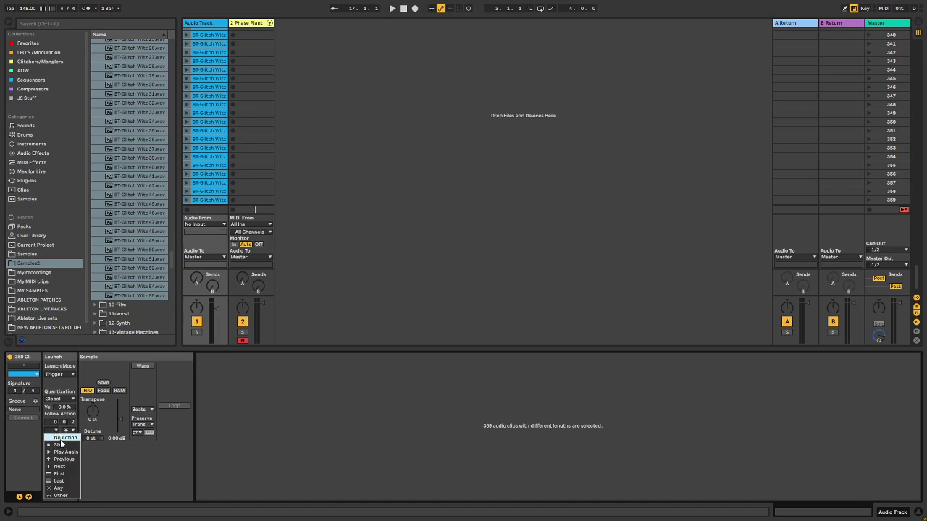
pyautogui.click(58, 488)
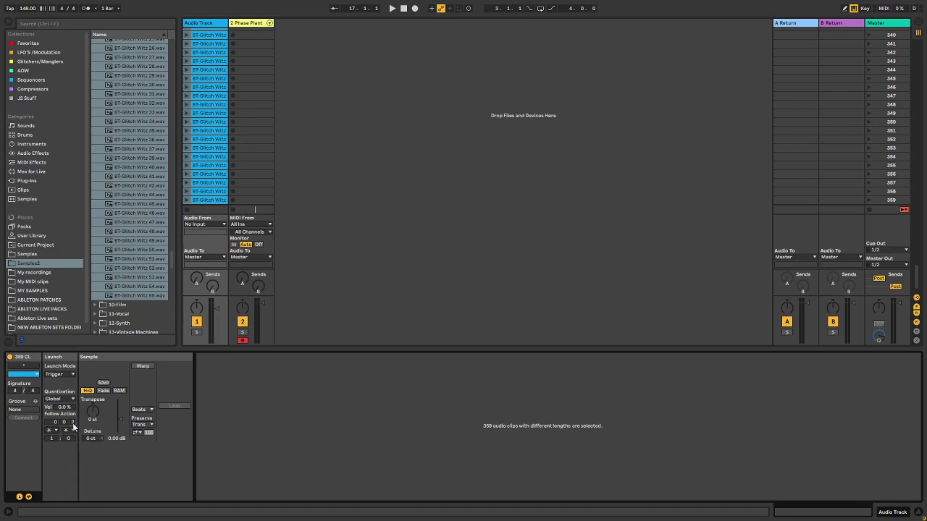
# Step: Launch a glitch clip and insert a new audio track that takes its input from the first Audio Track
pyautogui.click(186, 69)
pyautogui.rightClick(300, 33)
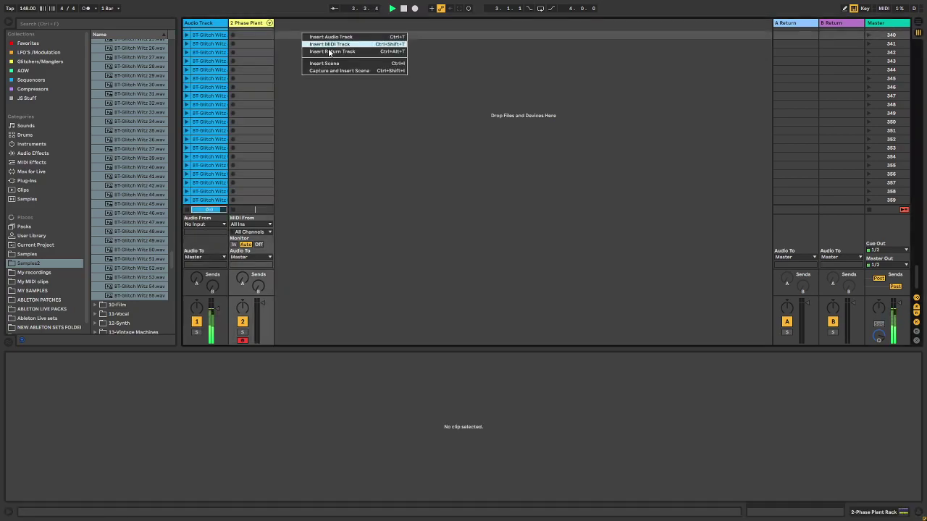
pyautogui.click(325, 37)
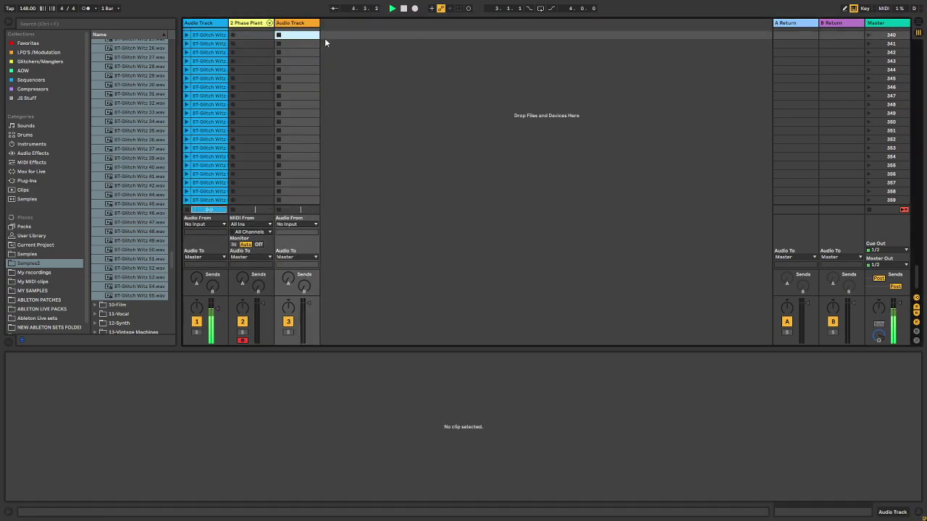
pyautogui.click(296, 224)
pyautogui.click(296, 273)
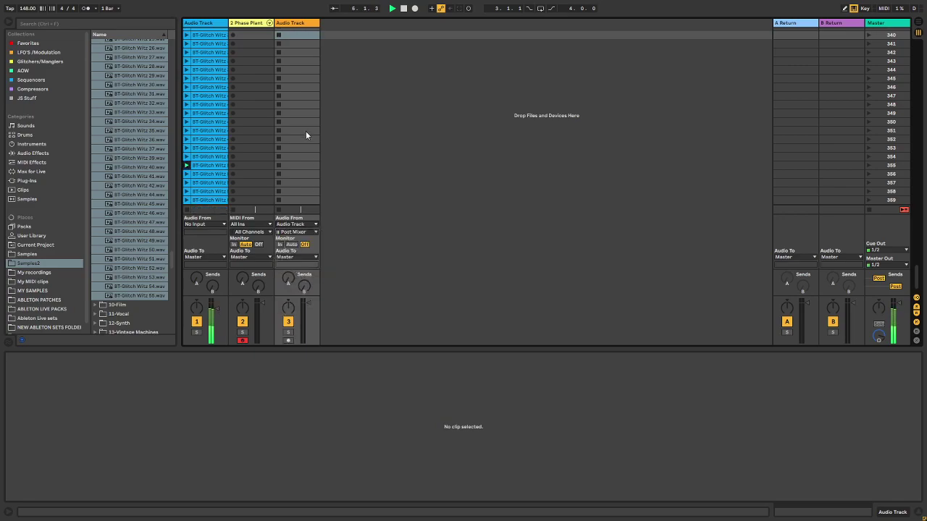
# Step: Arm the new audio track and record the random glitch playback into its scene 1 slot
pyautogui.moveTo(918, 275); pyautogui.dragTo(918, 43)
pyautogui.click(294, 340)
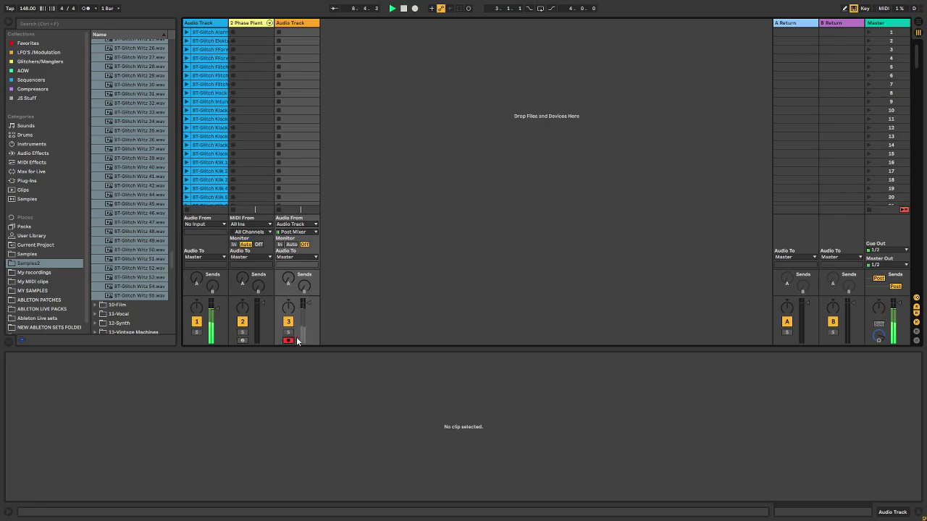
pyautogui.click(279, 32)
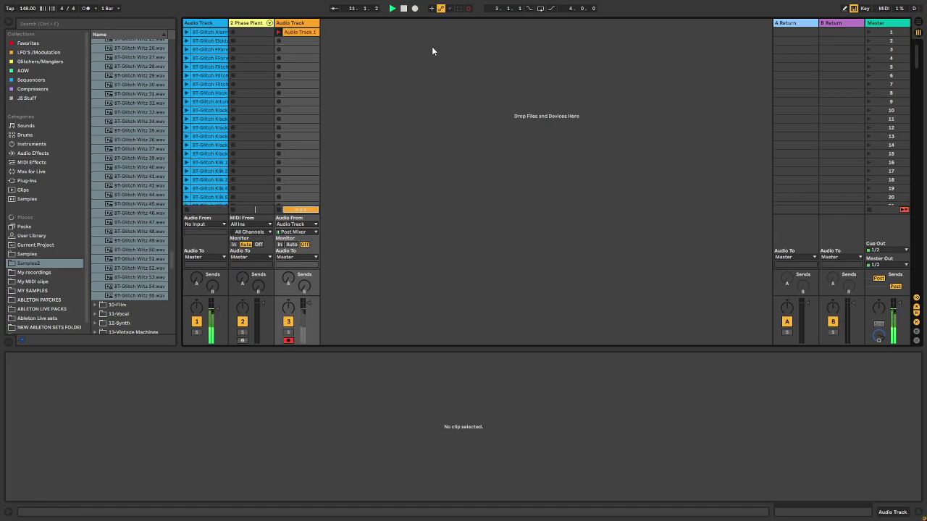
pyautogui.click(307, 33)
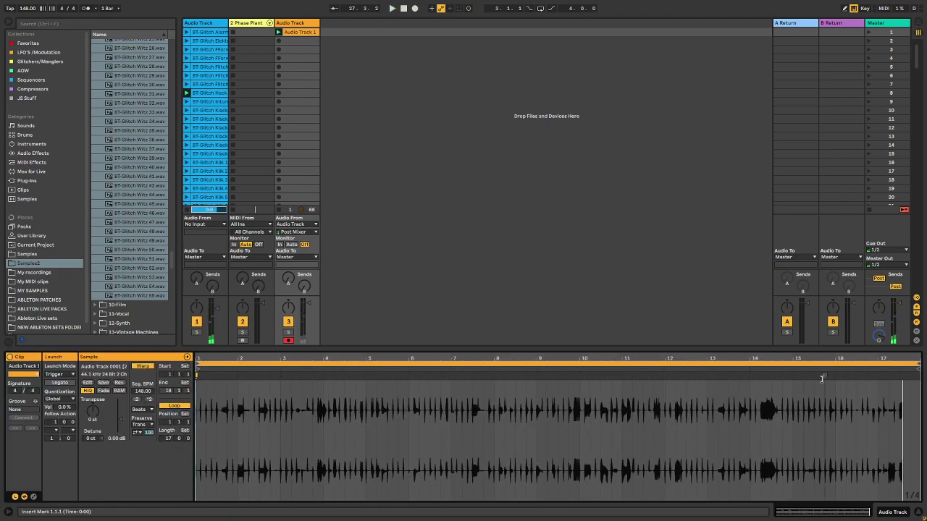
# Step: Shorten the recorded clip to end at 16.4.3 and place it in the arrangement at bar 17 on its own track
pyautogui.moveTo(918, 364); pyautogui.dragTo(873, 367)
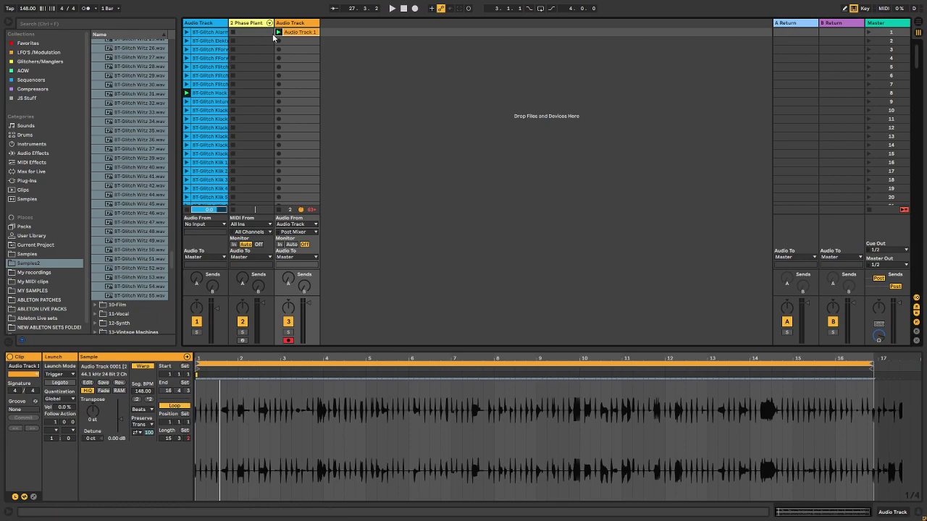
pyautogui.press('Tab')
pyautogui.moveTo(304, 34); pyautogui.dragTo(300, 129)
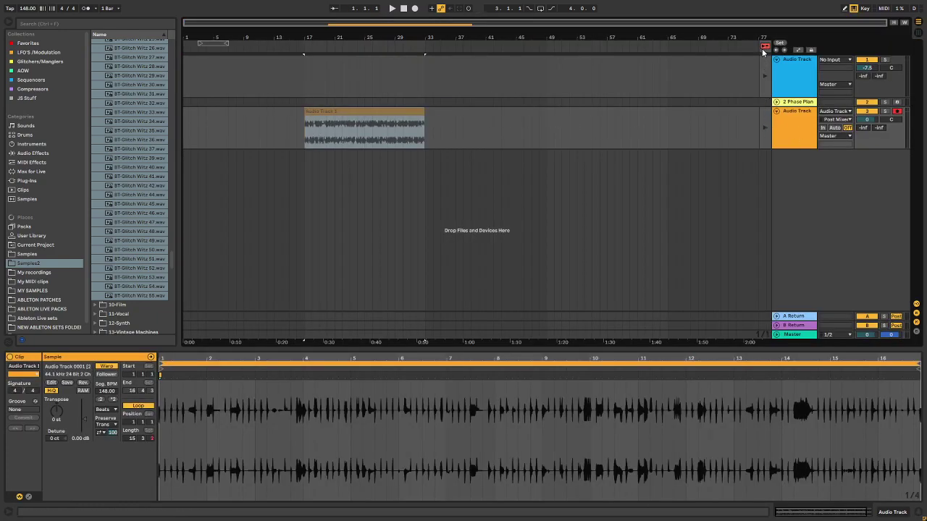
# Step: Return playback to the arrangement and listen to the recorded glitch clip from bar 17
pyautogui.click(779, 123)
pyautogui.press('space')
pyautogui.press('z')
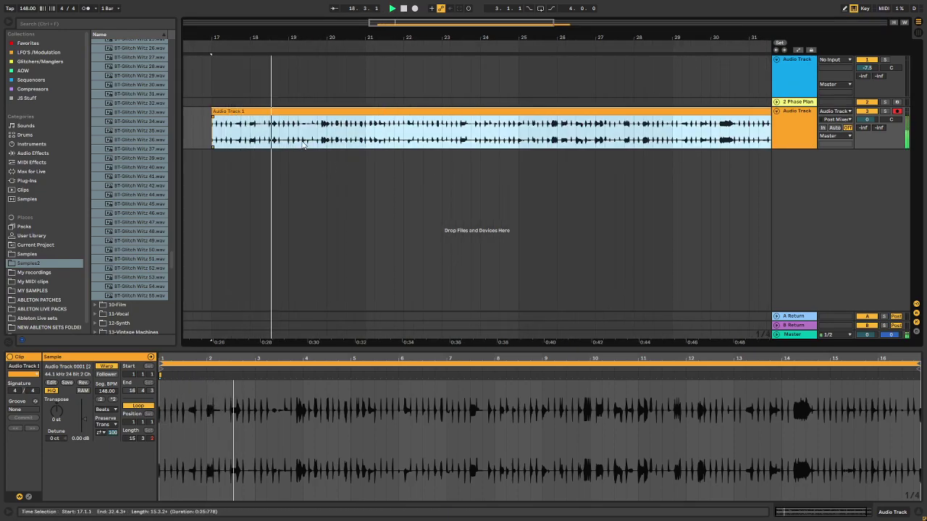
pyautogui.click(327, 149)
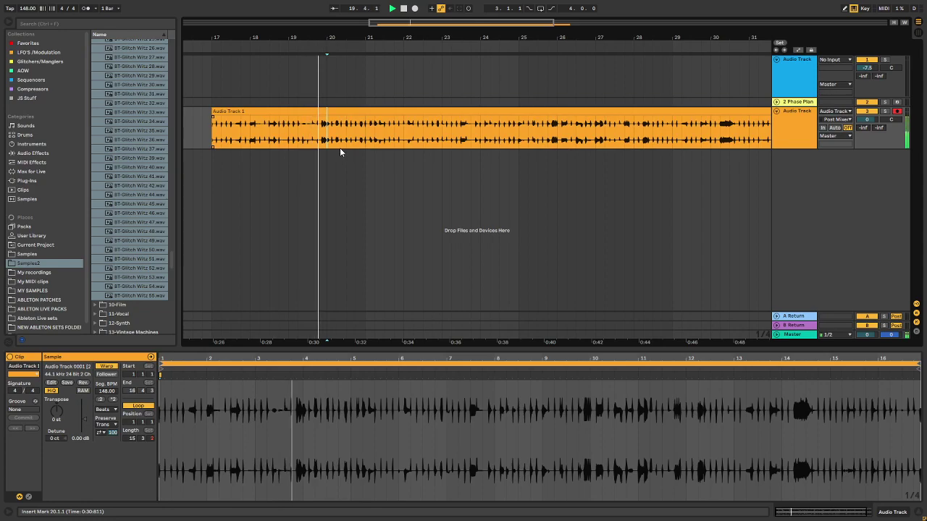
pyautogui.press('space')
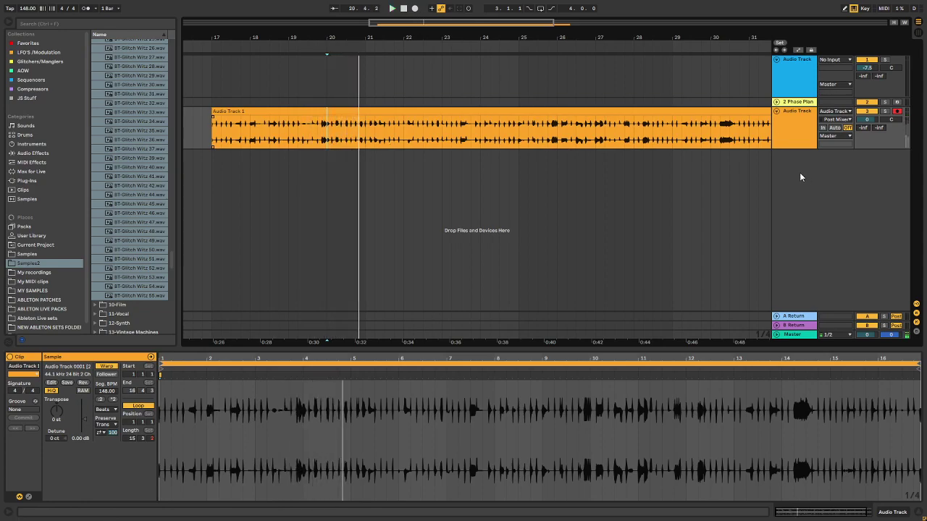
# Step: Audition the recording from bar 17 and move its bars 17 to 19 down onto a new audio track
pyautogui.rightClick(796, 164)
pyautogui.click(641, 125)
pyautogui.click(271, 133)
pyautogui.click(221, 141)
pyautogui.click(215, 141)
pyautogui.press('space')
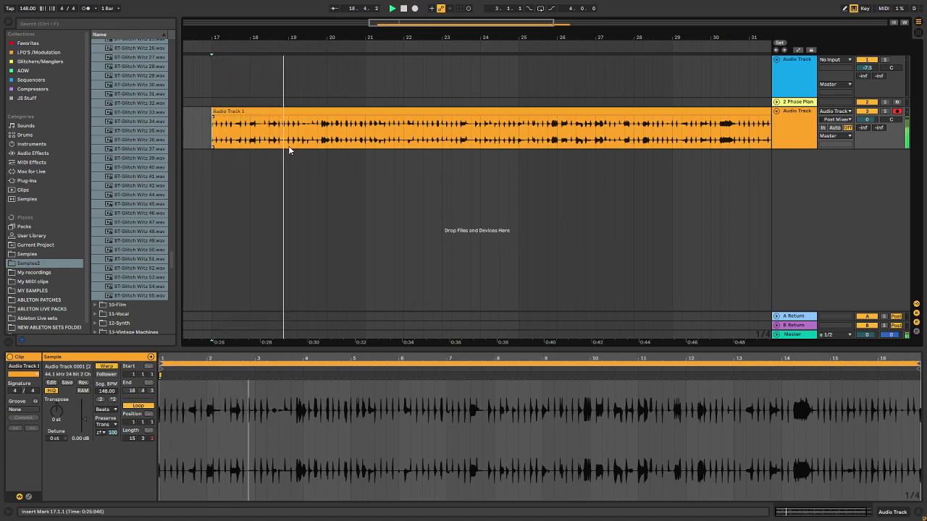
pyautogui.moveTo(288, 146); pyautogui.dragTo(213, 145)
pyautogui.moveTo(238, 113); pyautogui.dragTo(244, 173)
# Step: Audition the recording from bar 19 and move its bars 24 to 26 to bar 19 of the track below
pyautogui.click(323, 126)
pyautogui.press('space')
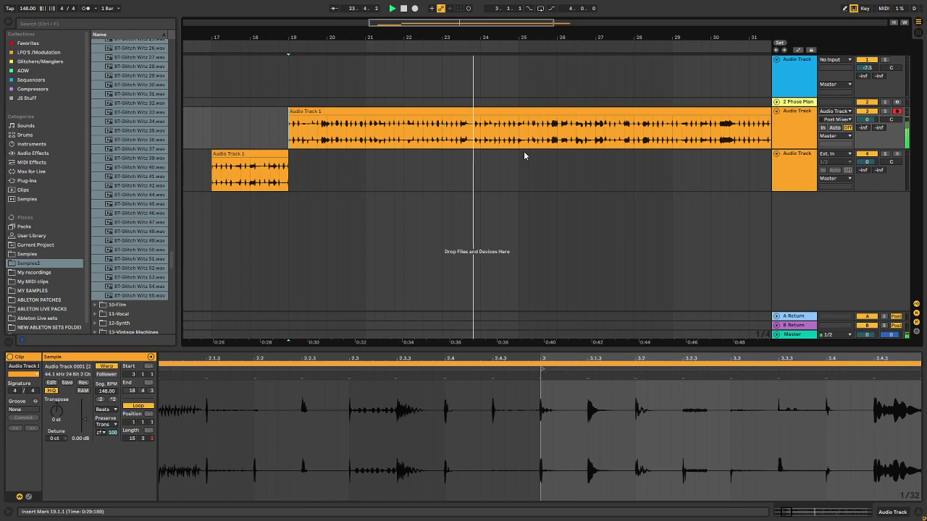
pyautogui.moveTo(481, 148); pyautogui.dragTo(519, 150)
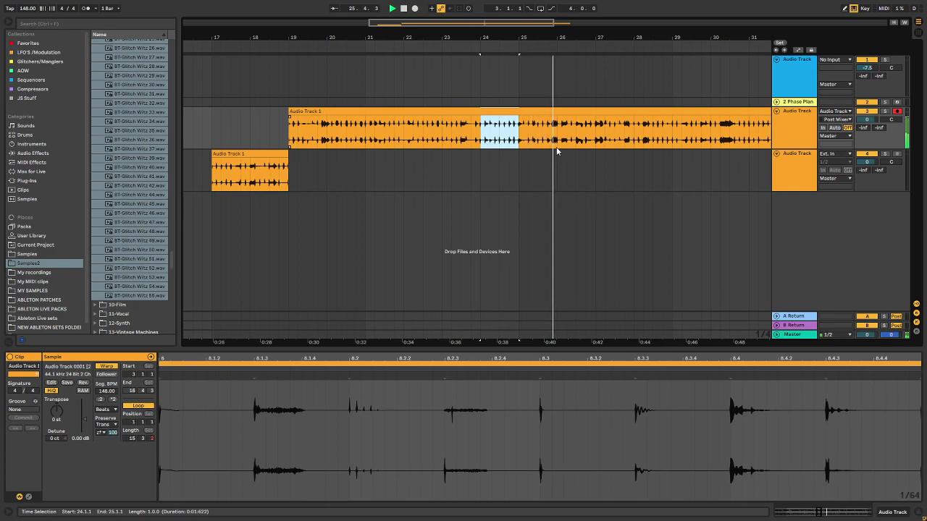
pyautogui.press('space')
pyautogui.moveTo(556, 147)
pyautogui.mouseDown()
pyautogui.moveTo(474, 147)
pyautogui.moveTo(456, 172)
pyautogui.moveTo(305, 189)
pyautogui.mouseUp()
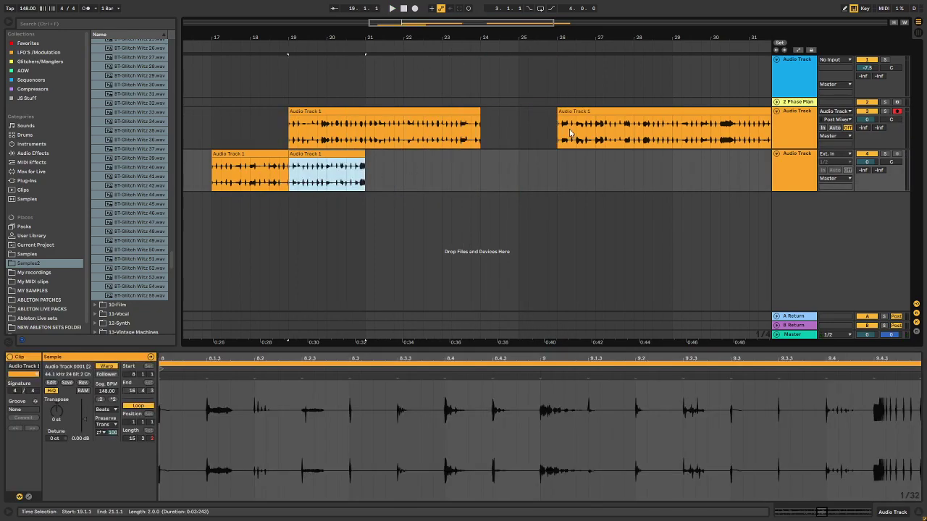
# Step: Play the recording from bar 26 and delete its leftover section between bars 19 and 24
pyautogui.click(557, 141)
pyautogui.press('space')
pyautogui.click(448, 113)
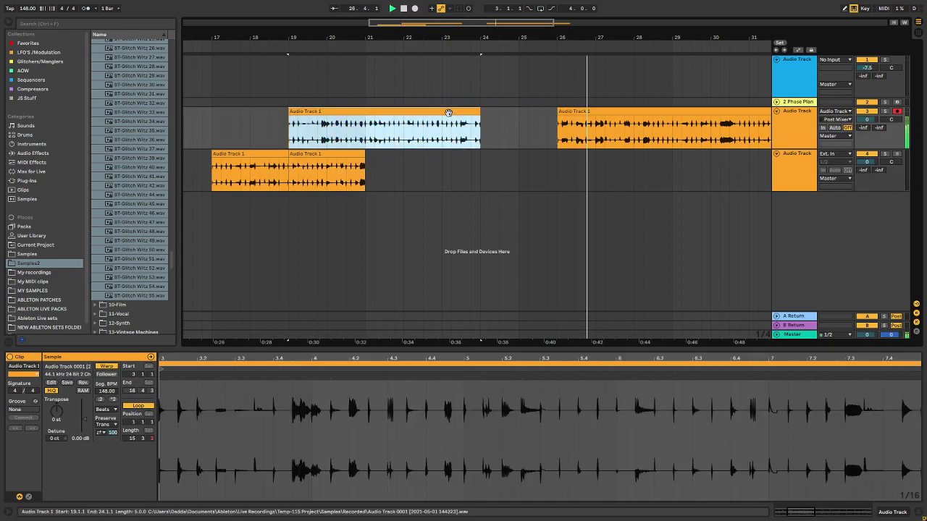
pyautogui.press('Delete')
# Step: Listen to the rest of the recording and move its bars 29 to 31 to bar 21 of the track below
pyautogui.press('-')
pyautogui.scroll(3, 647, 147)
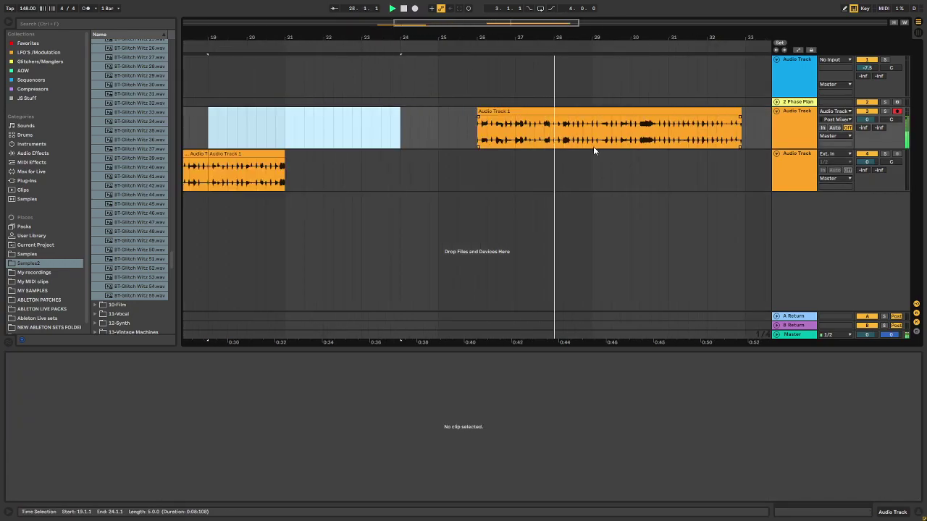
pyautogui.scroll(-3, 592, 146)
pyautogui.scroll(3, 638, 145)
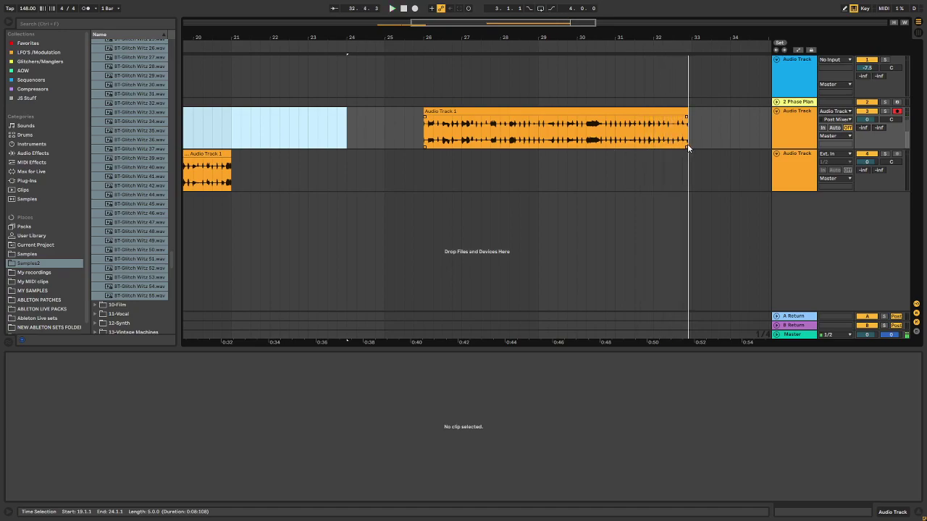
pyautogui.moveTo(540, 148); pyautogui.dragTo(612, 149)
pyautogui.press('space')
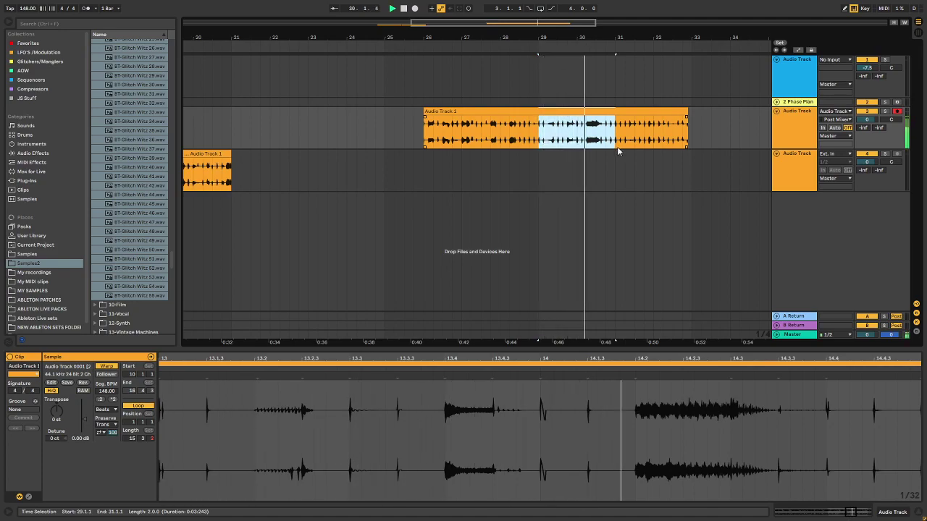
pyautogui.press('space')
pyautogui.moveTo(601, 136); pyautogui.dragTo(295, 171)
# Step: Delete the two remaining pieces of the original recording from the third track
pyautogui.scroll(-4, 346, 171)
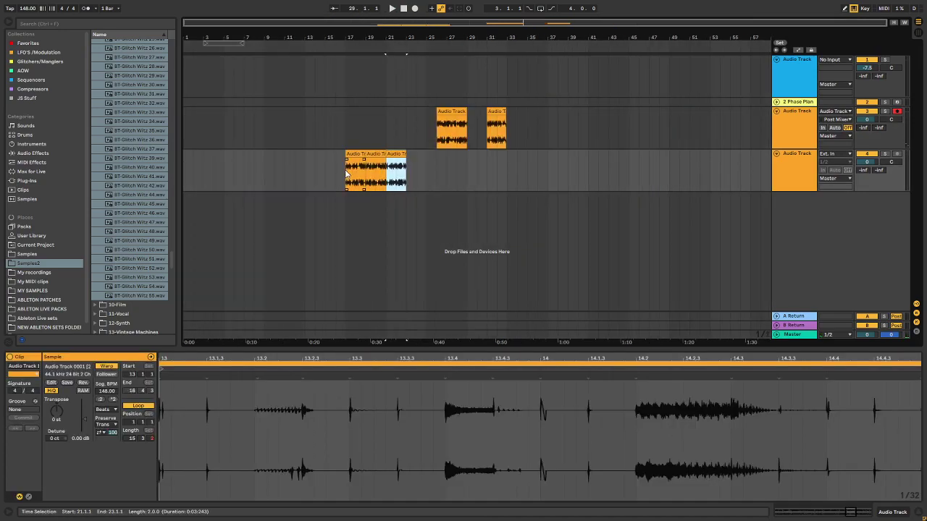
pyautogui.scroll(2, 368, 174)
pyautogui.click(568, 126)
pyautogui.keyDown('shift'); pyautogui.click(670, 123); pyautogui.keyUp('shift')
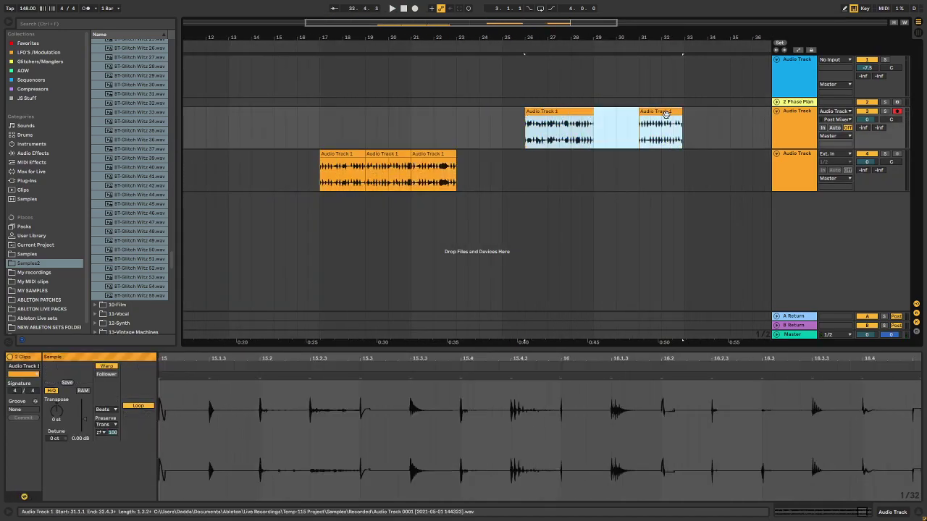
pyautogui.press('Delete')
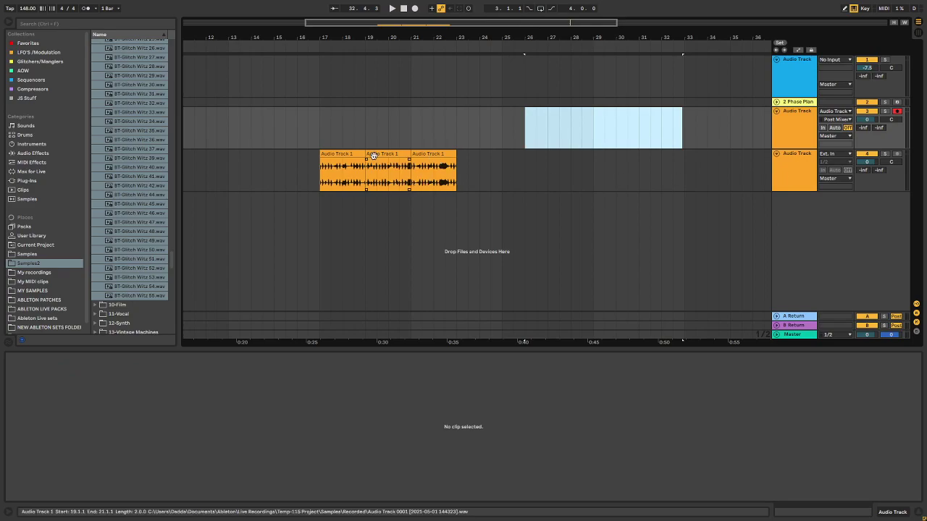
# Step: Go through the three two-bar excerpts one by one and insert a MIDI track below their track
pyautogui.click(352, 154)
pyautogui.click(382, 156)
pyautogui.click(433, 155)
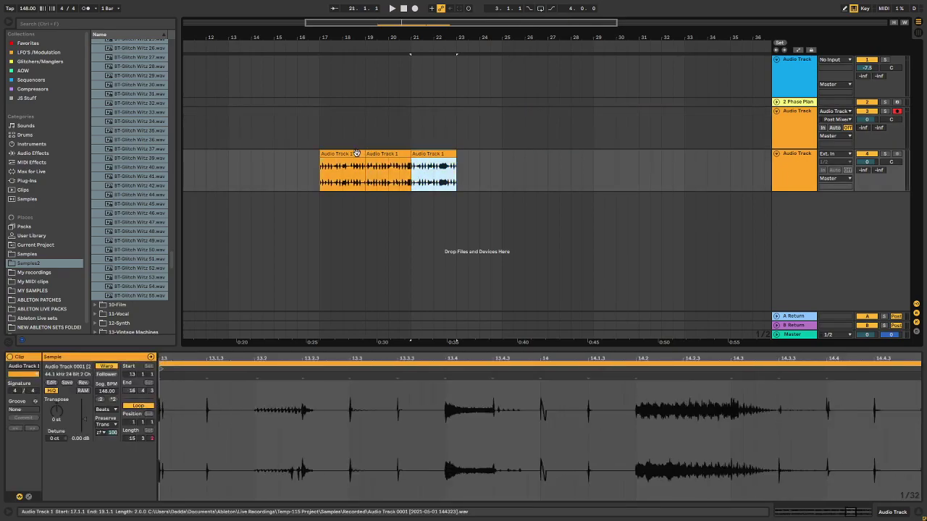
pyautogui.click(356, 153)
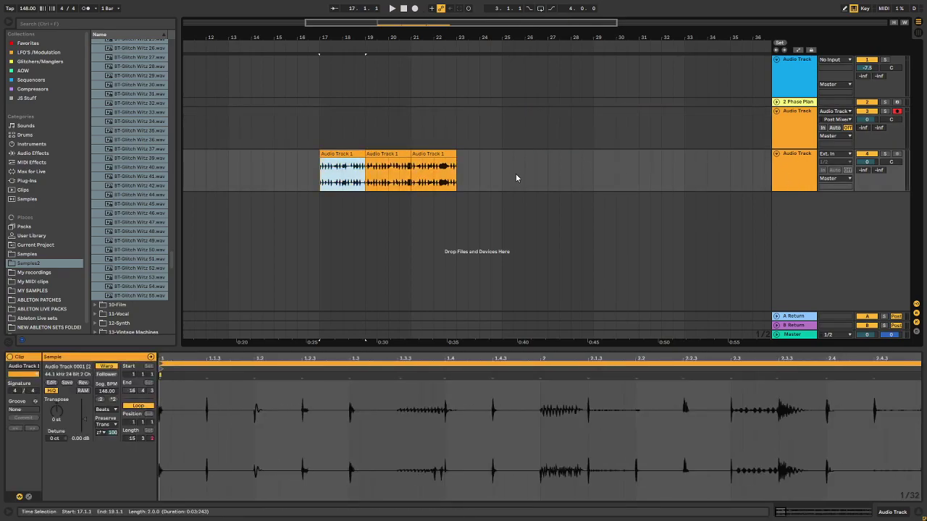
pyautogui.rightClick(794, 204)
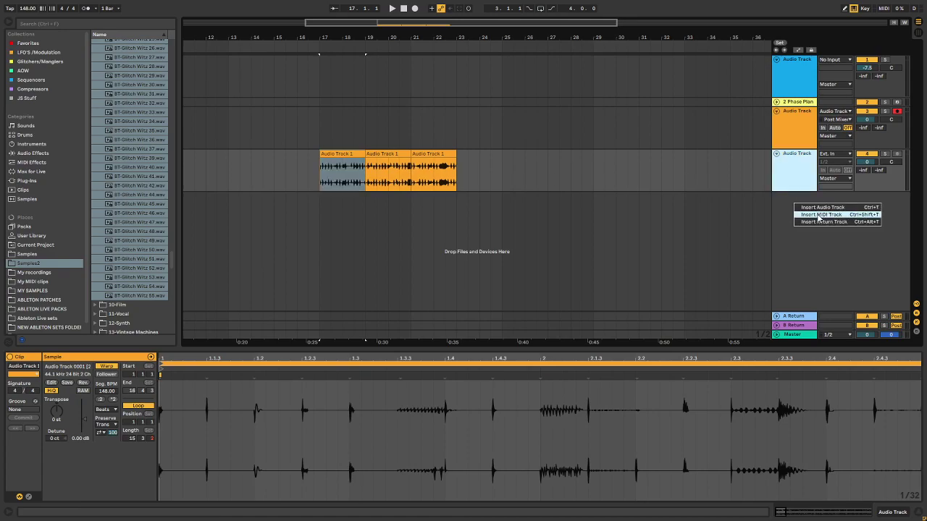
pyautogui.click(817, 215)
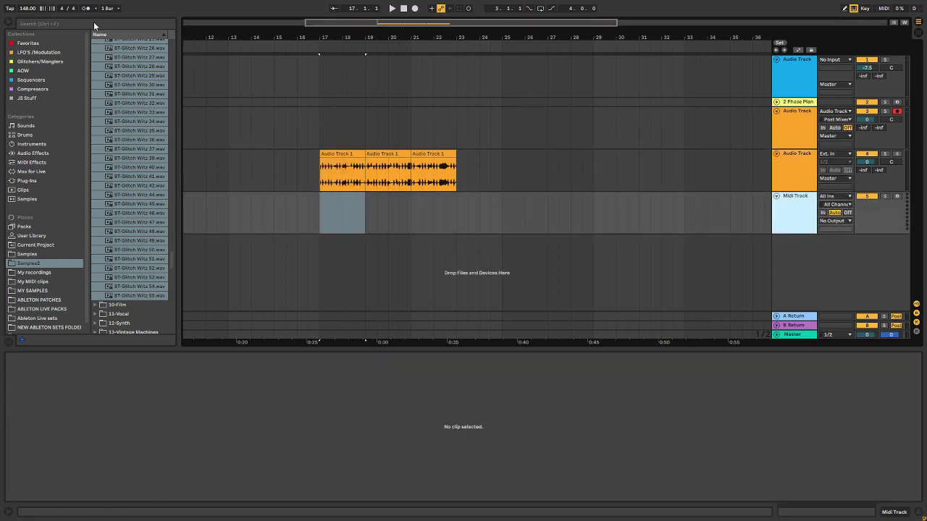
# Step: Find the VITAL RACK preset among the favorites, load it onto the new MIDI track and move its plug-in window aside
pyautogui.click(29, 44)
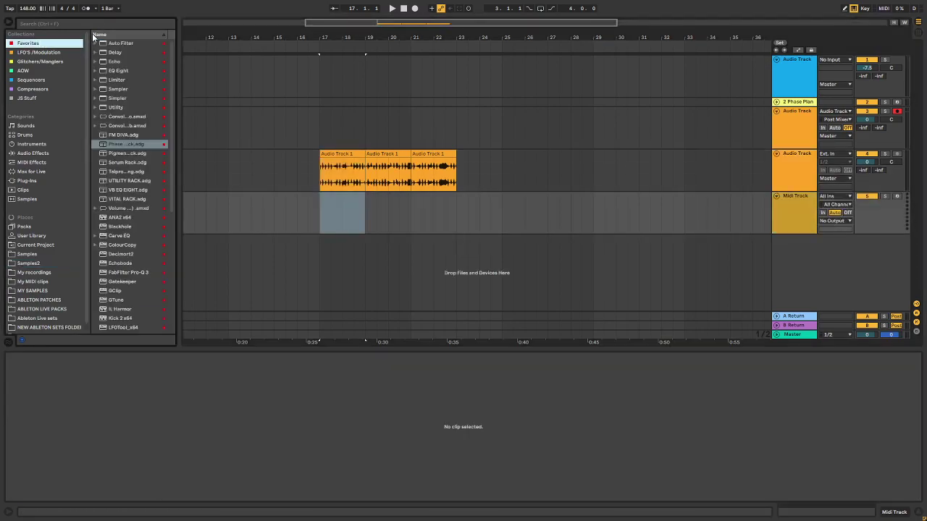
pyautogui.click(55, 24)
pyautogui.write('vital')
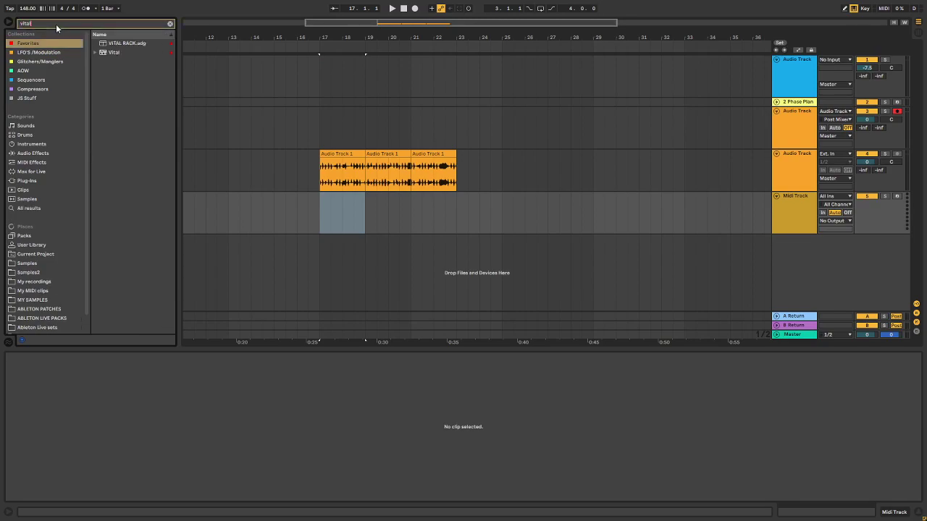
pyautogui.moveTo(115, 45); pyautogui.dragTo(347, 211)
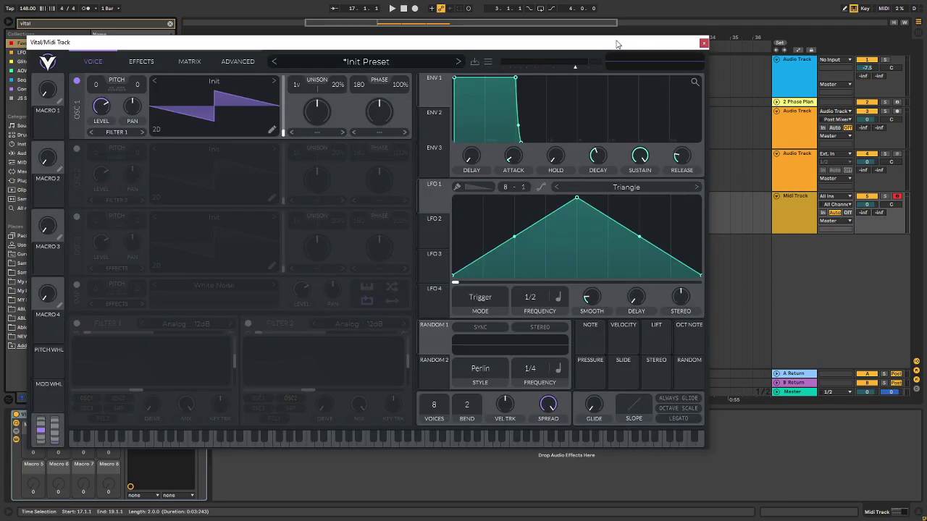
pyautogui.moveTo(448, 46); pyautogui.dragTo(819, 70)
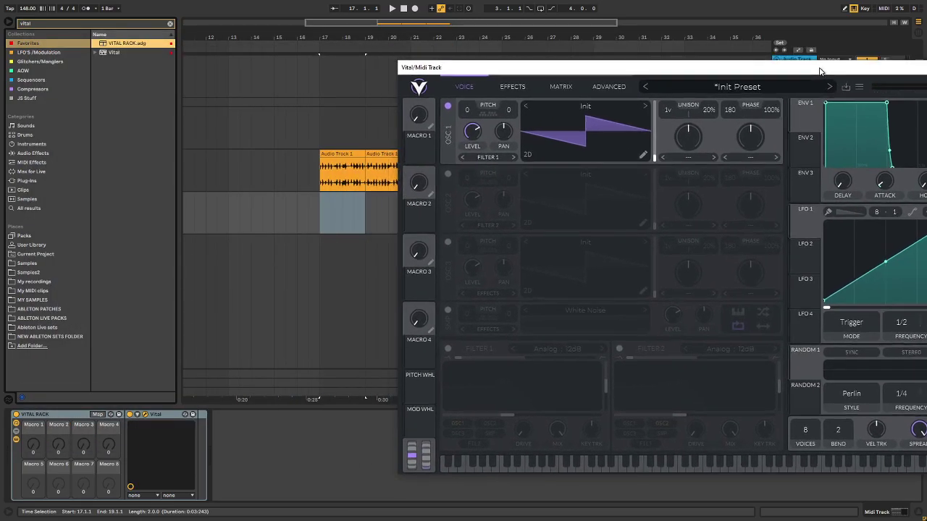
pyautogui.moveTo(586, 67); pyautogui.dragTo(642, 69)
# Step: Select the first of the three excerpts and loop its bars 17 to 19
pyautogui.click(337, 153)
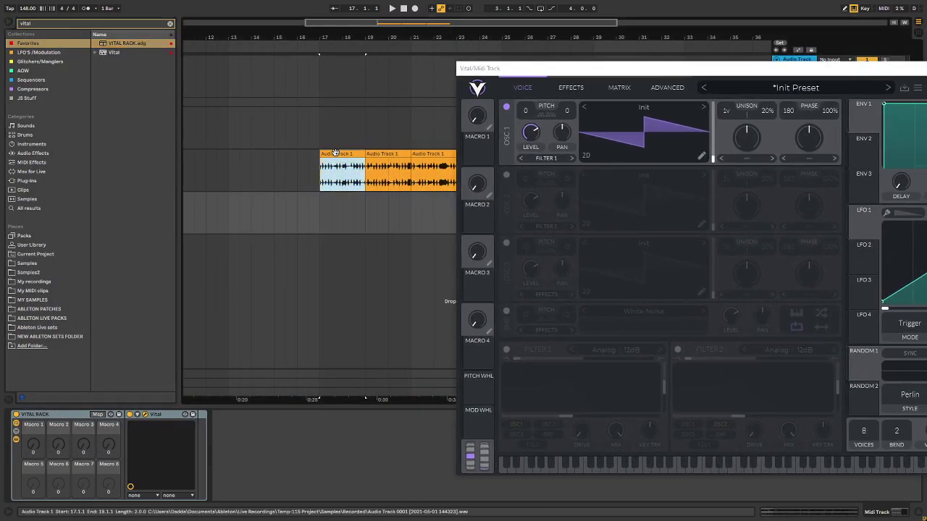
pyautogui.keyDown('shift'); pyautogui.click(445, 155); pyautogui.keyUp('shift')
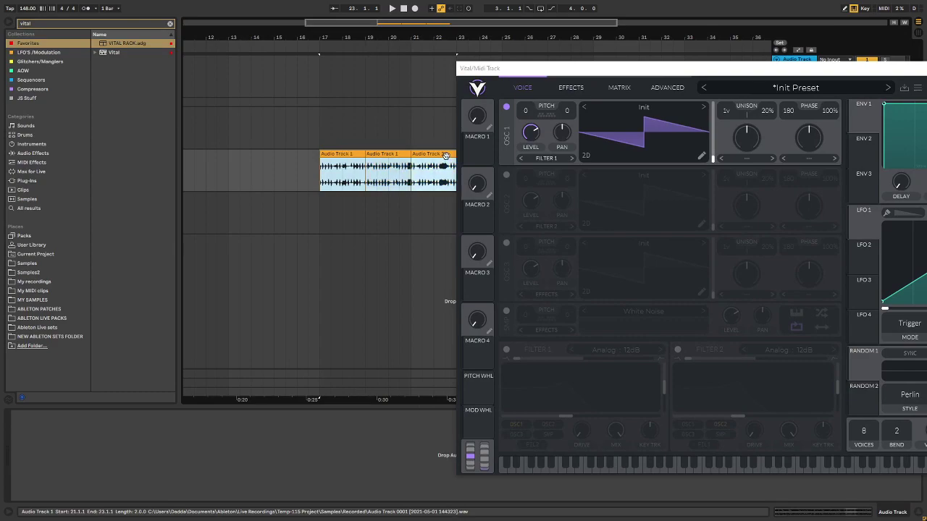
pyautogui.keyDown('shift'); pyautogui.click(341, 154); pyautogui.keyUp('shift')
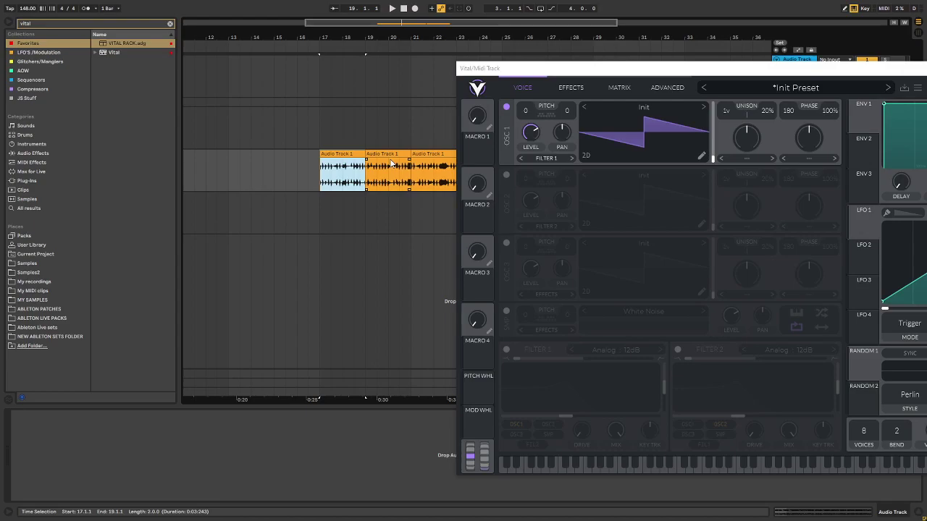
pyautogui.hotkey('ctrl', 'l')
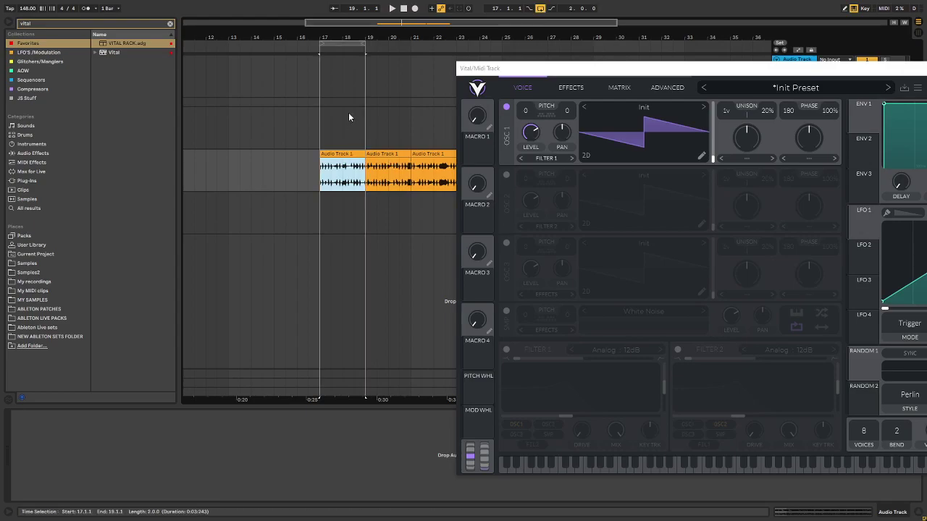
# Step: Try to load the first excerpt straight from the arrangement into Vital's first oscillator
pyautogui.moveTo(637, 71); pyautogui.dragTo(443, 244)
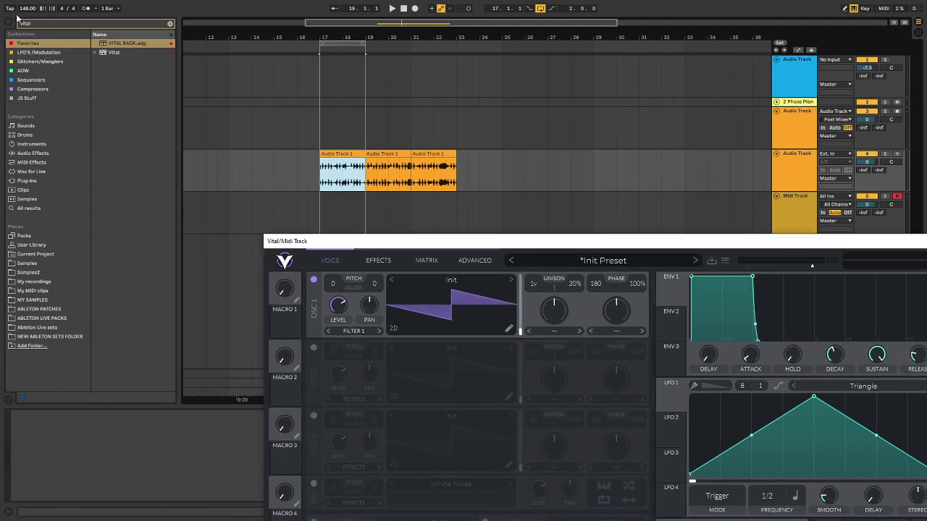
pyautogui.moveTo(405, 245); pyautogui.dragTo(553, 113)
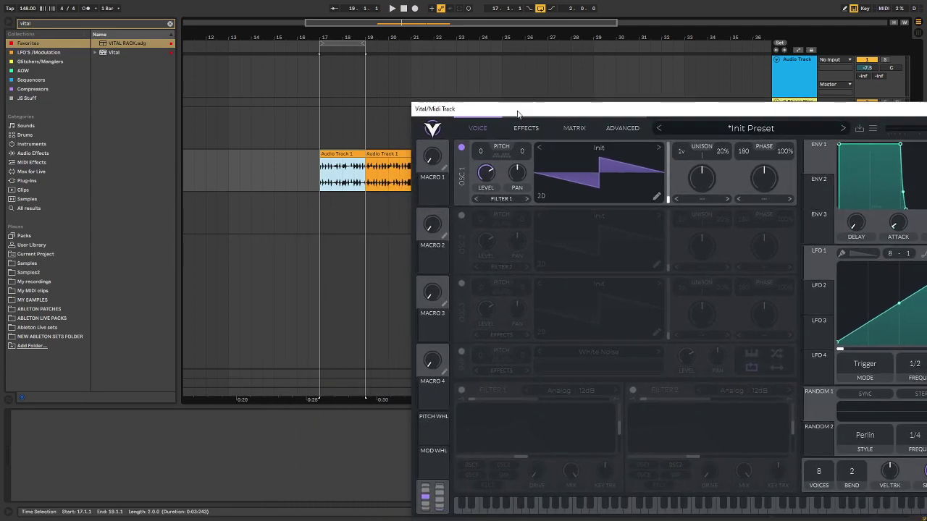
pyautogui.moveTo(338, 154); pyautogui.dragTo(591, 190)
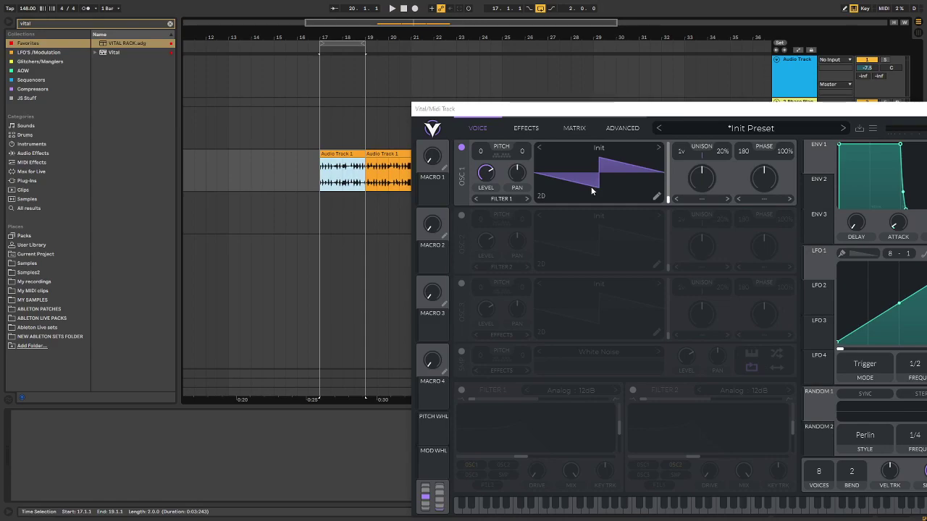
pyautogui.moveTo(360, 169); pyautogui.dragTo(594, 190)
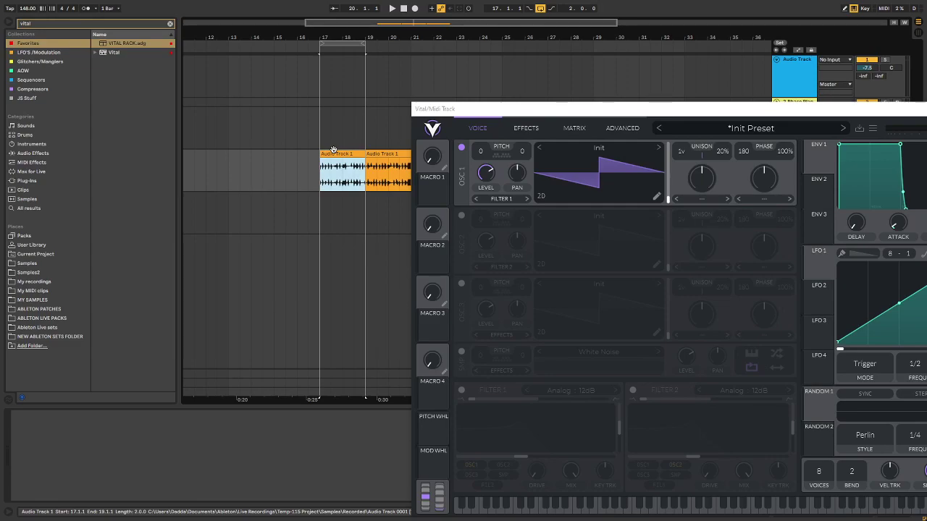
pyautogui.moveTo(340, 155); pyautogui.dragTo(588, 189)
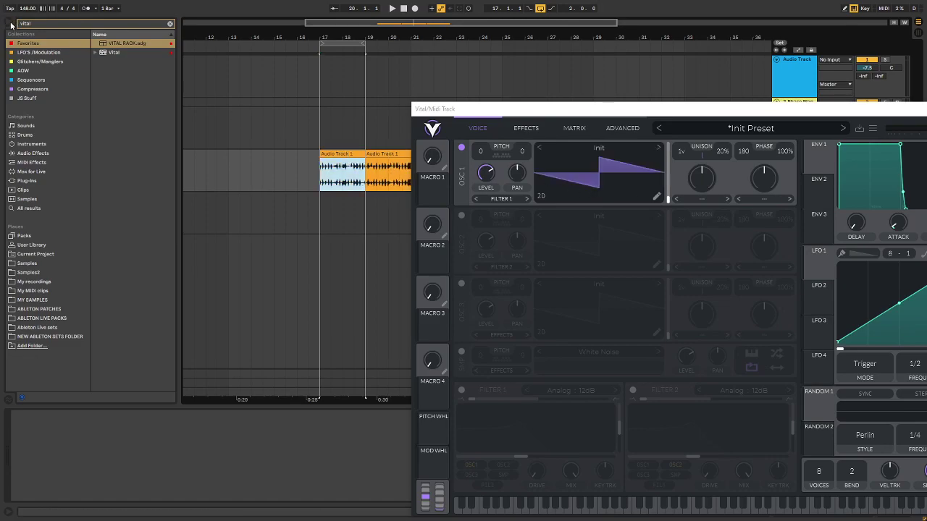
# Step: Export the looped first excerpt as a WAV file named Test 1 into the MY SAMPLES folder on drive E
pyautogui.press('F11')
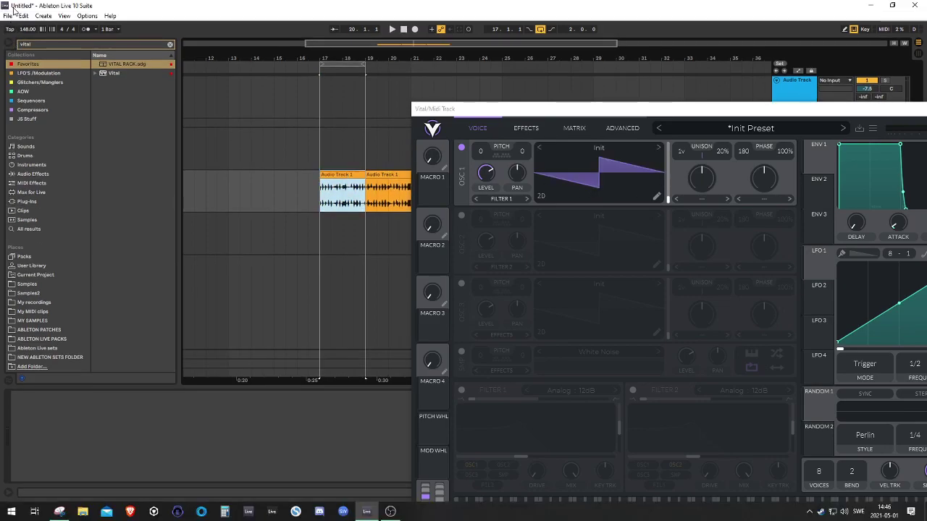
pyautogui.click(8, 15)
pyautogui.click(42, 147)
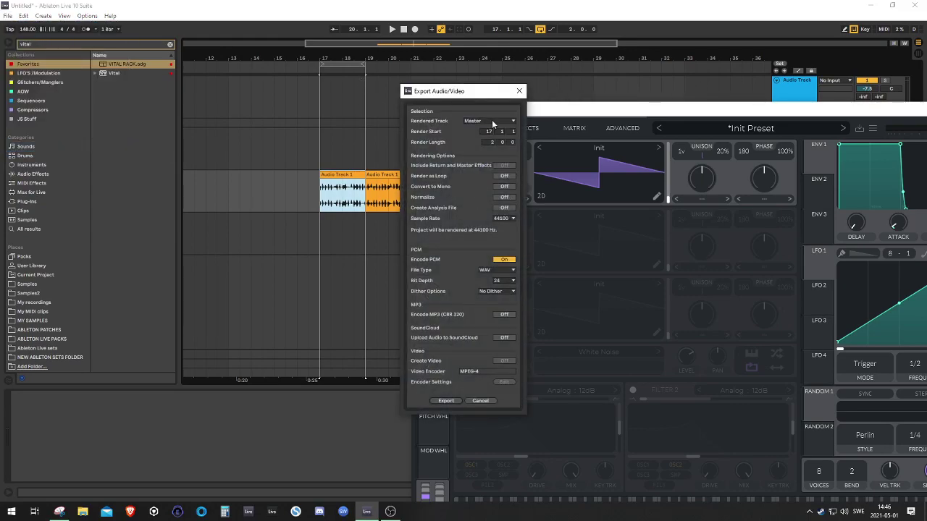
pyautogui.click(448, 401)
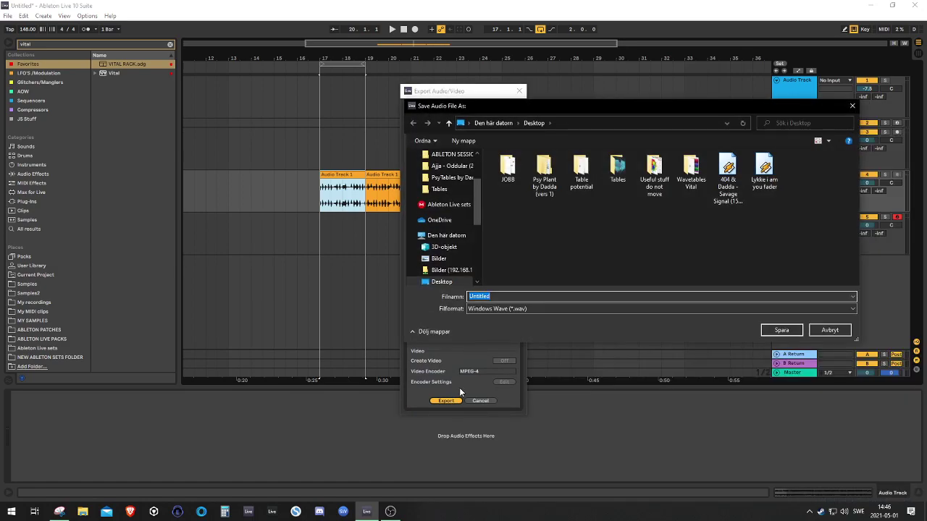
pyautogui.moveTo(478, 223); pyautogui.dragTo(481, 265)
pyautogui.click(458, 226)
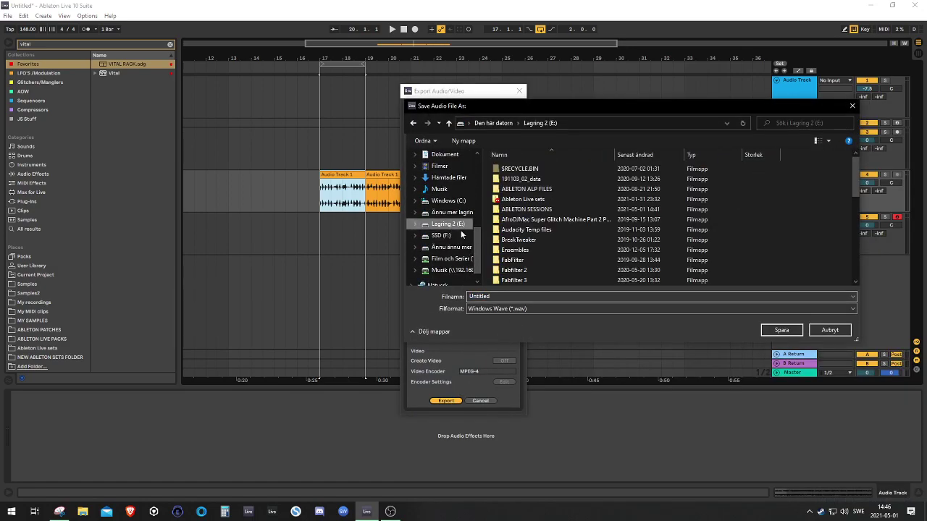
pyautogui.click(520, 241)
pyautogui.write('my')
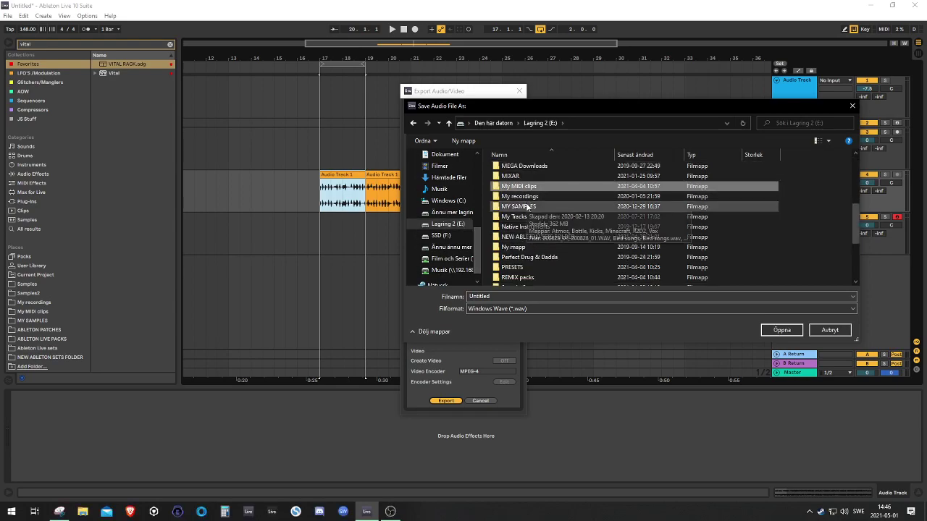
pyautogui.doubleClick(526, 207)
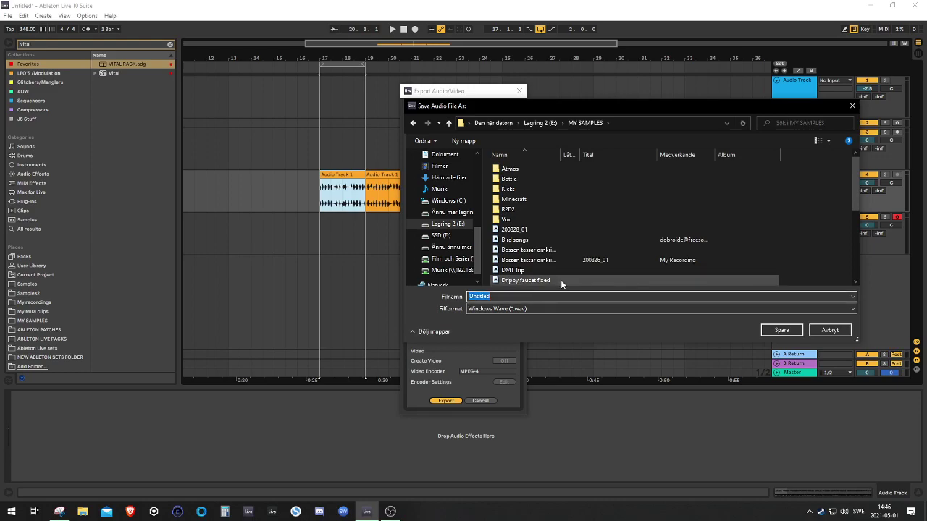
pyautogui.write('Test')
pyautogui.click(781, 329)
# Step: Shift the loop to bars 19 to 21 and export the second excerpt as Test 2
pyautogui.moveTo(344, 65); pyautogui.dragTo(394, 74)
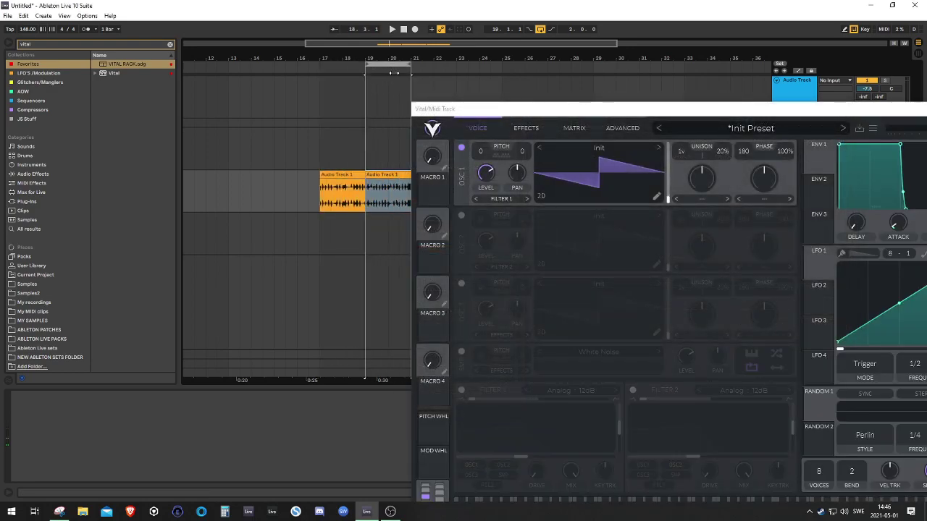
pyautogui.click(7, 16)
pyautogui.click(32, 143)
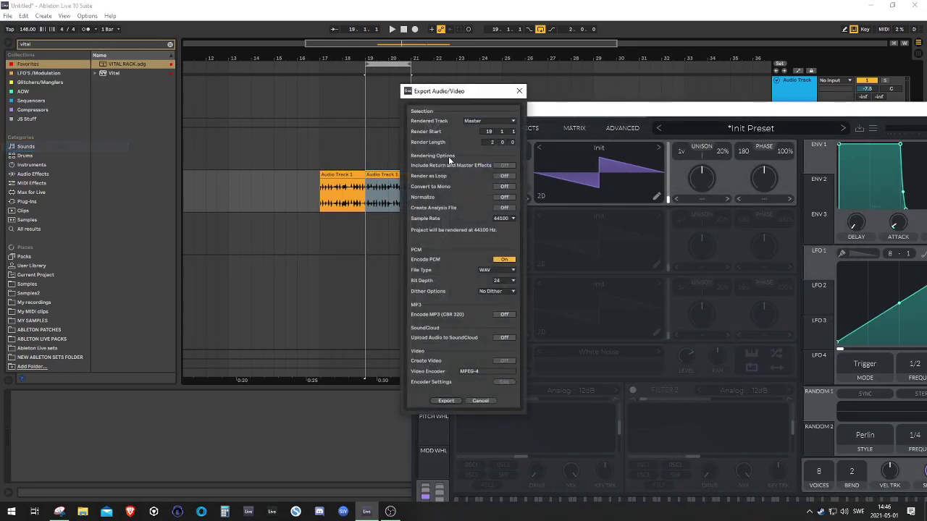
pyautogui.click(444, 400)
pyautogui.write('Test 2')
pyautogui.press('Return')
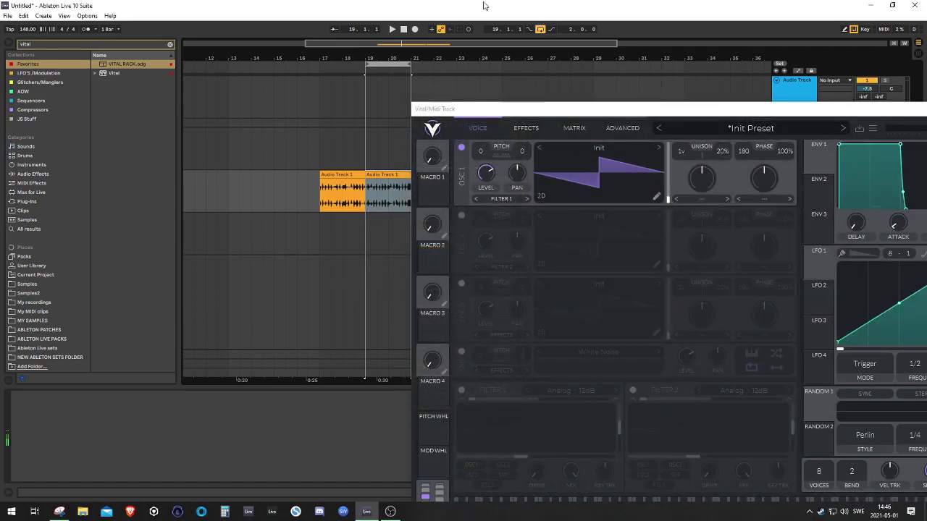
# Step: Shift the loop to bars 21 to 23 and export the third excerpt as Test 3
pyautogui.moveTo(465, 108); pyautogui.dragTo(567, 105)
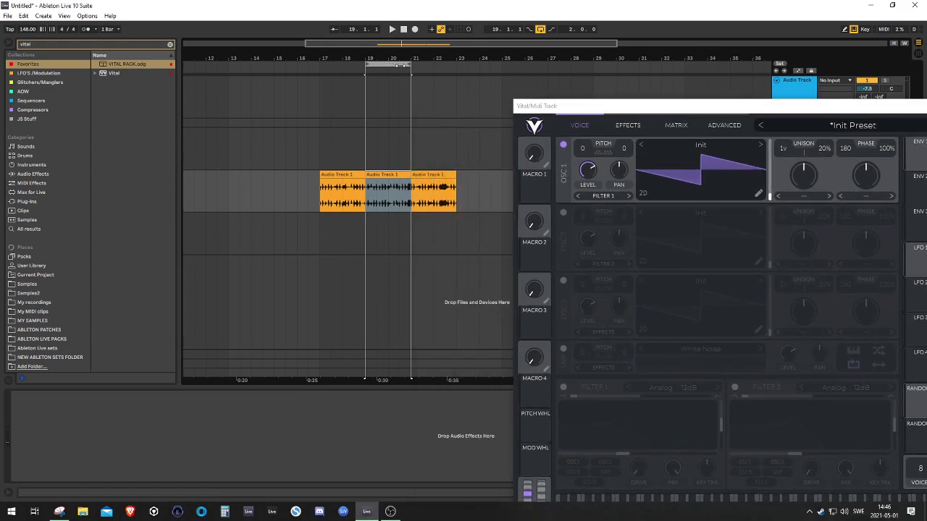
pyautogui.moveTo(395, 65); pyautogui.dragTo(440, 68)
pyautogui.click(7, 16)
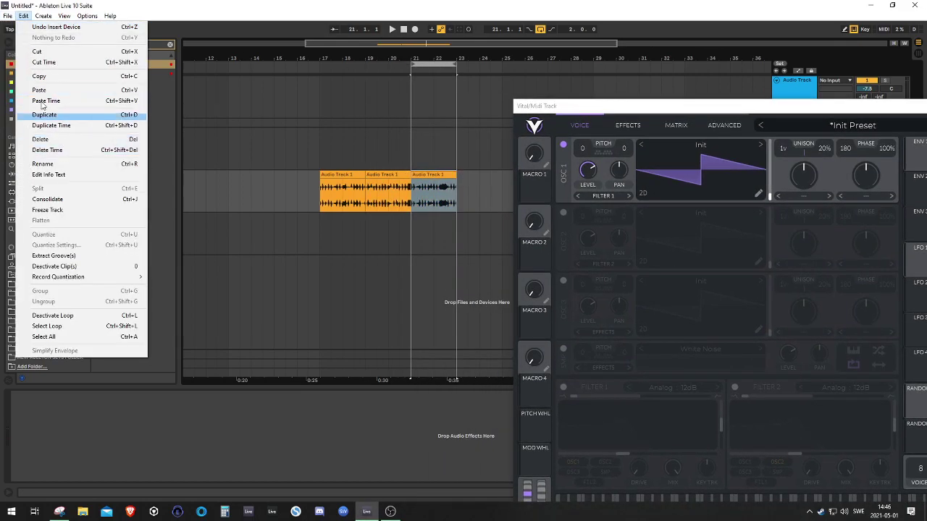
pyautogui.click(29, 147)
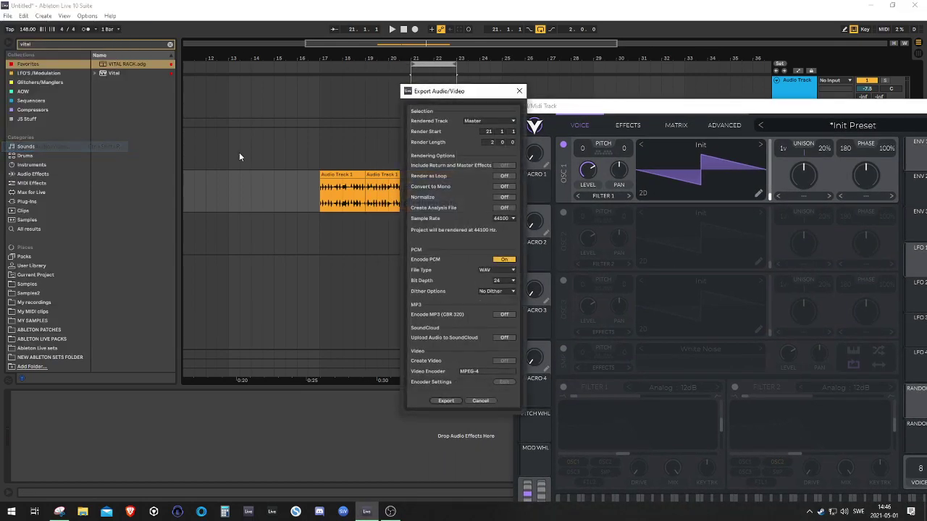
pyautogui.click(445, 399)
pyautogui.click(541, 296)
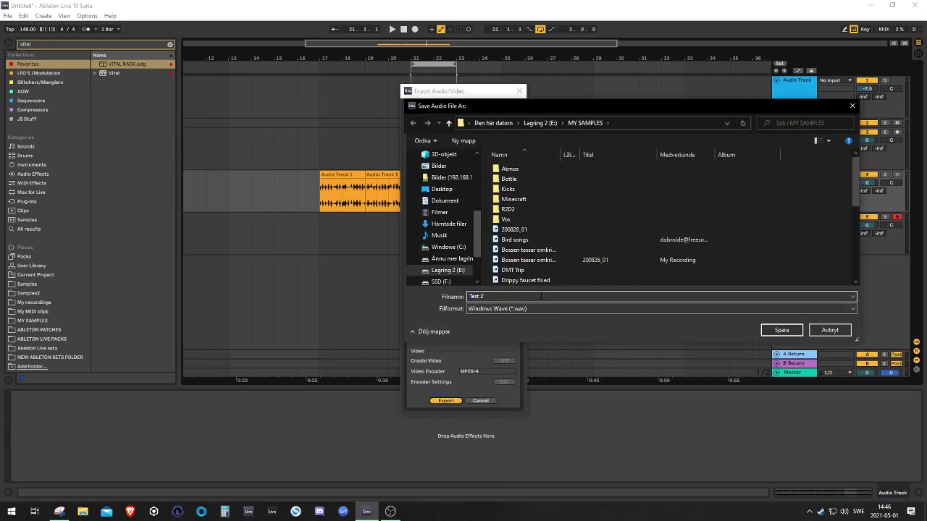
pyautogui.press('Return')
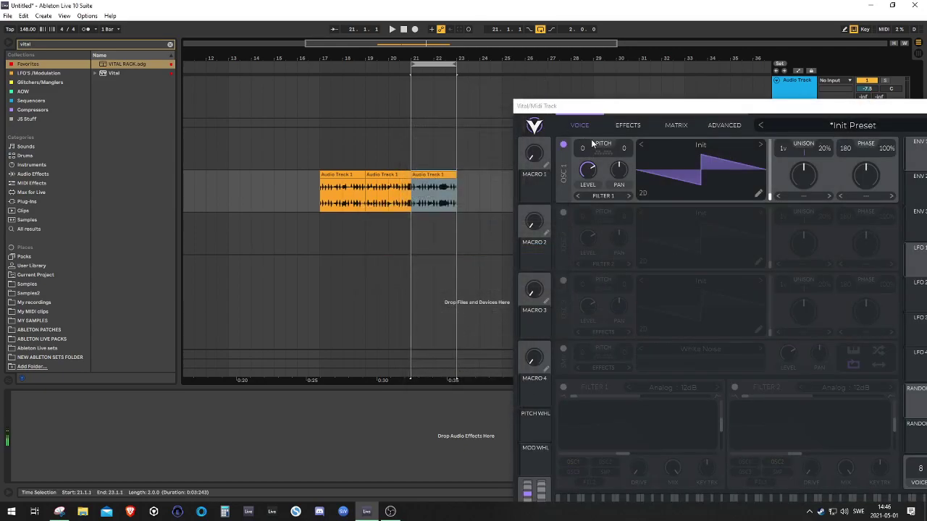
# Step: Find the exported files in MY SAMPLES by searching for "test" and load Test 1.wav into Vital's first oscillator
pyautogui.moveTo(592, 106); pyautogui.dragTo(547, 67)
pyautogui.click(27, 322)
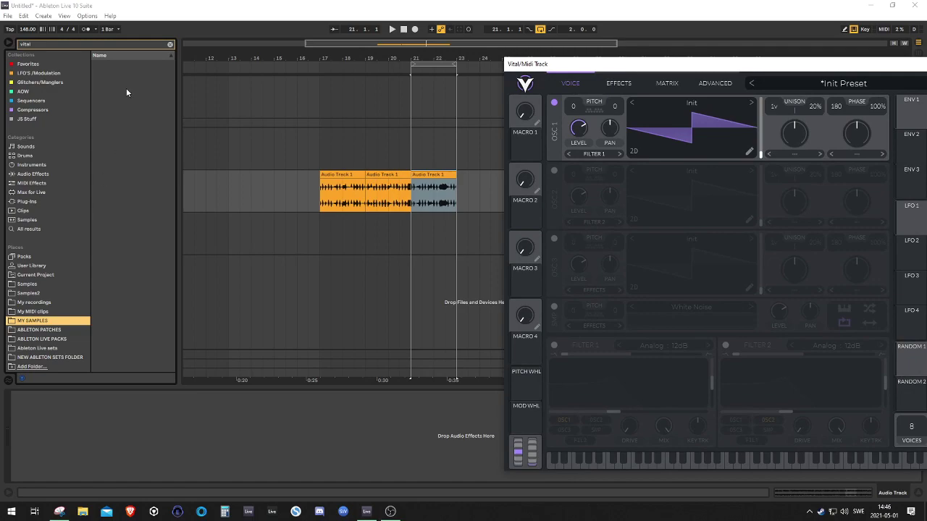
pyautogui.click(170, 45)
pyautogui.click(112, 43)
pyautogui.write('test')
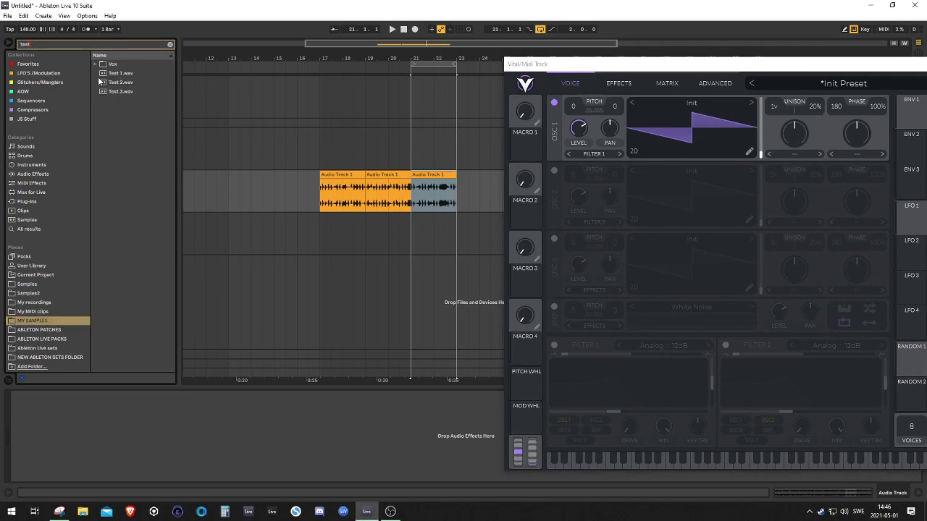
pyautogui.moveTo(111, 76); pyautogui.dragTo(676, 129)
pyautogui.moveTo(682, 145); pyautogui.dragTo(682, 145)
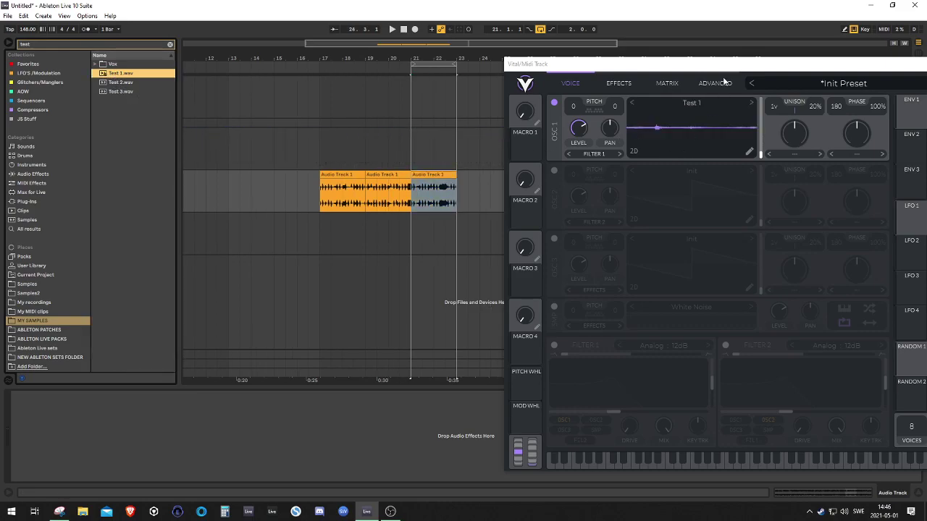
# Step: Shape LFO 1 into a rising ramp, set its frequency to 2/1 and assign it to the first oscillator's wavetable position
pyautogui.moveTo(714, 68); pyautogui.dragTo(424, 76)
pyautogui.moveTo(469, 162)
pyautogui.mouseDown()
pyautogui.moveTo(470, 116)
pyautogui.moveTo(469, 163)
pyautogui.mouseUp()
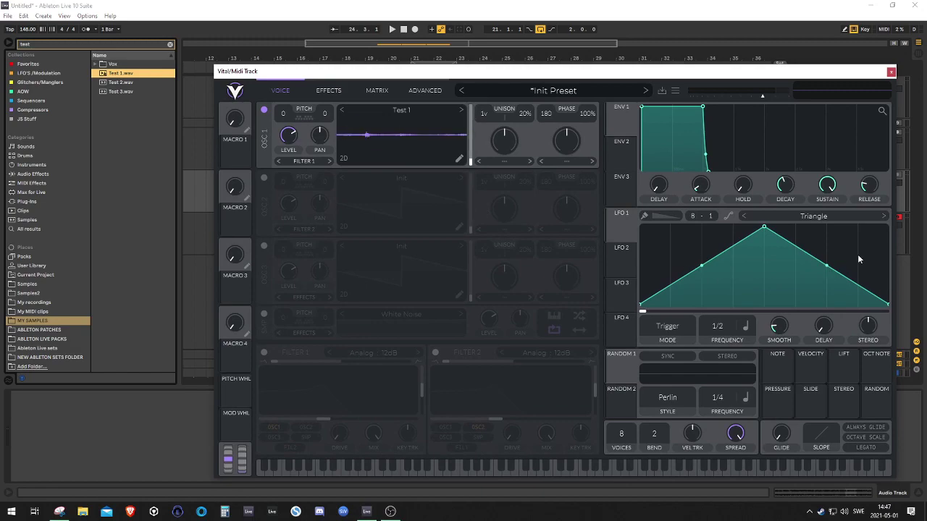
pyautogui.moveTo(764, 229); pyautogui.dragTo(903, 196)
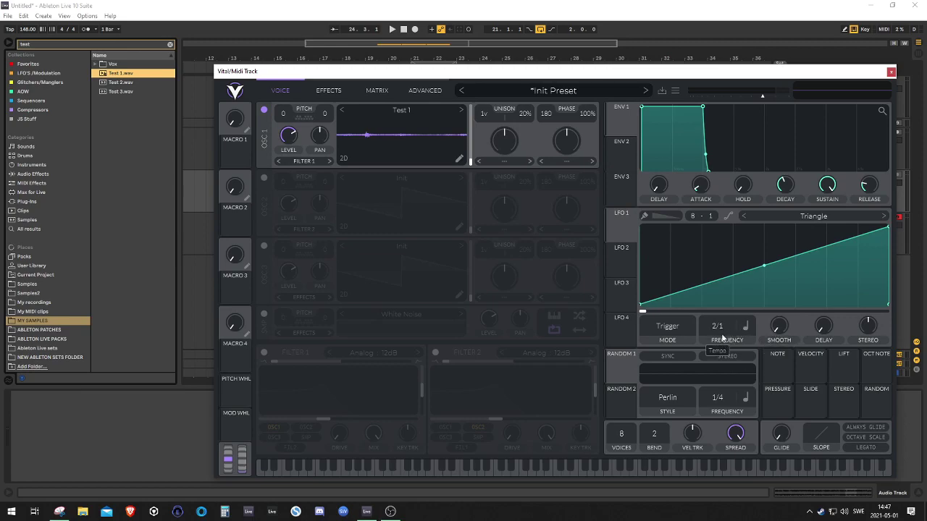
pyautogui.moveTo(614, 236); pyautogui.dragTo(458, 135)
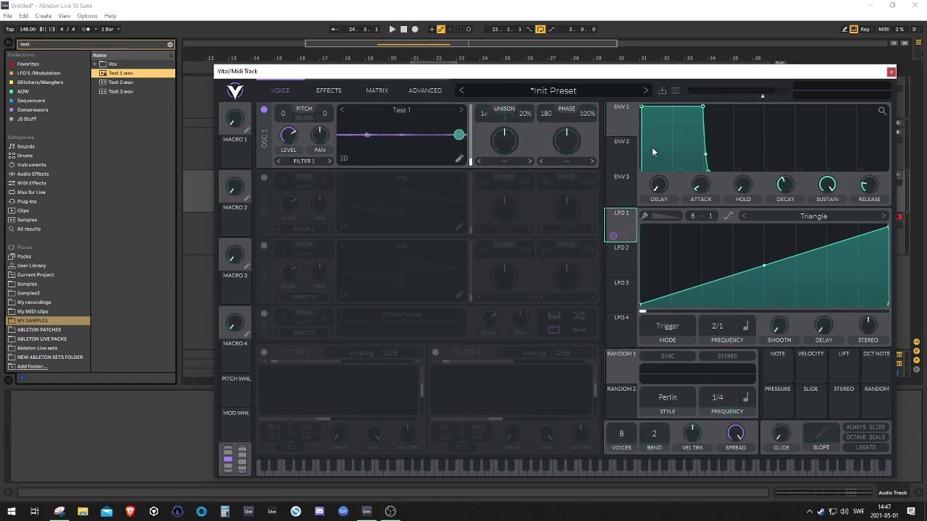
# Step: Close the Vital window and show the MIDI track's devices
pyautogui.click(891, 72)
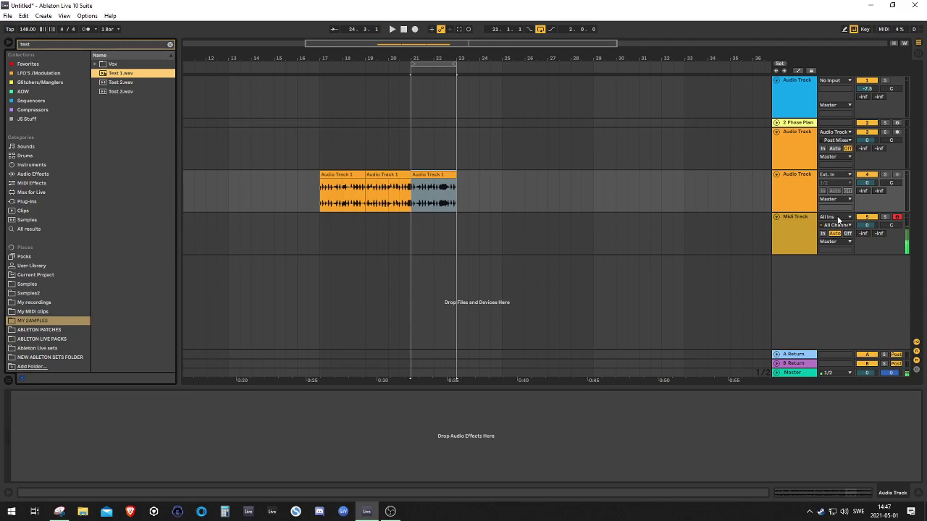
pyautogui.click(790, 229)
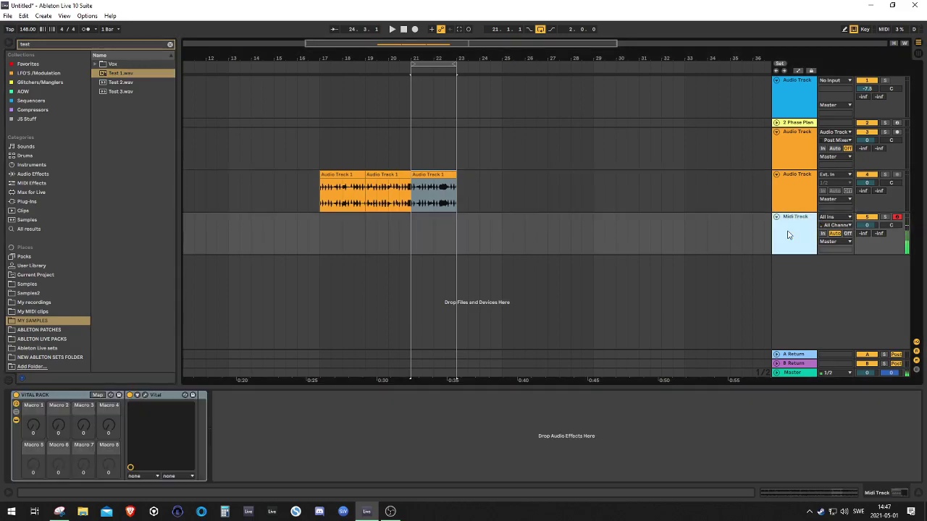
# Step: Open Vital, transpose oscillator 1 up 12 semitones and set LFO 1's frequency to 1/1
pyautogui.click(143, 396)
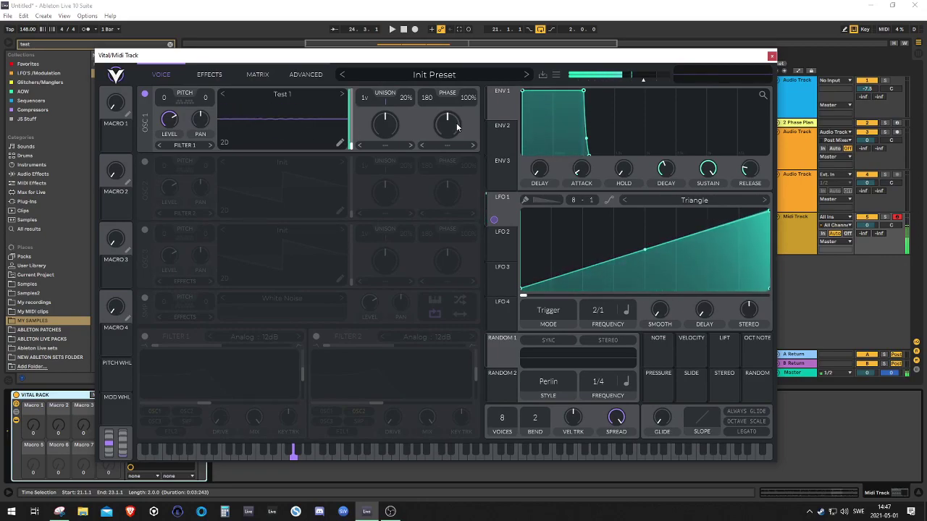
pyautogui.moveTo(163, 102); pyautogui.dragTo(183, 56)
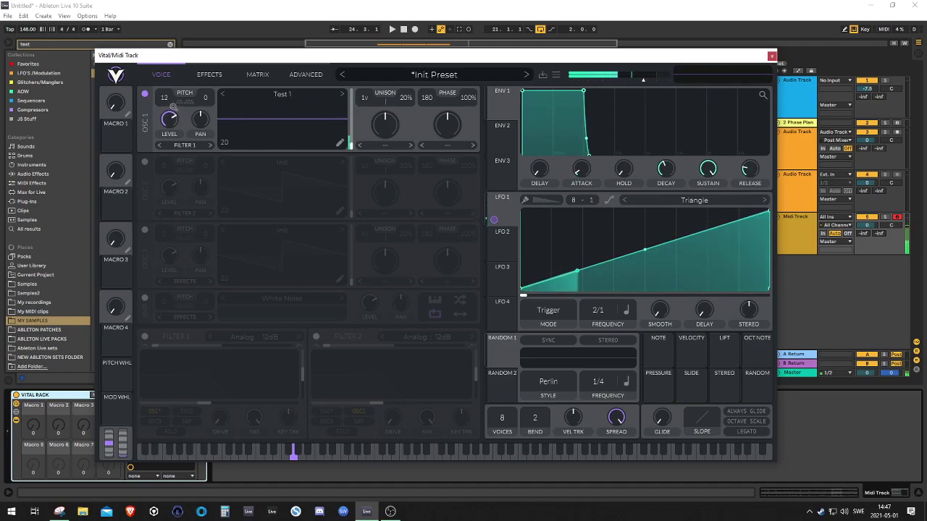
pyautogui.moveTo(609, 310)
pyautogui.mouseDown()
pyautogui.moveTo(602, 326)
pyautogui.moveTo(608, 301)
pyautogui.moveTo(617, 302)
pyautogui.mouseUp()
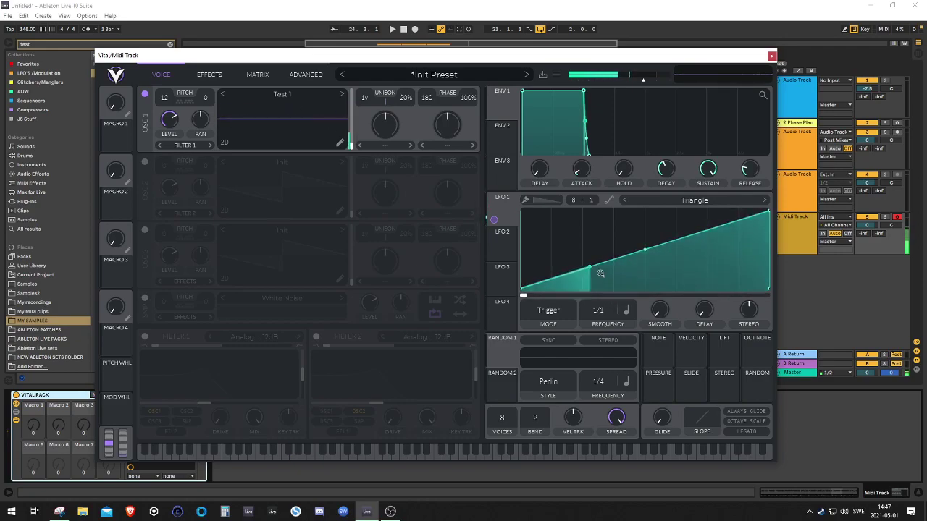
# Step: Load Test 2.wav into Vital's second oscillator, enabling it and turning oscillator 1 off
pyautogui.moveTo(425, 59); pyautogui.dragTo(779, 66)
pyautogui.moveTo(120, 82); pyautogui.dragTo(651, 208)
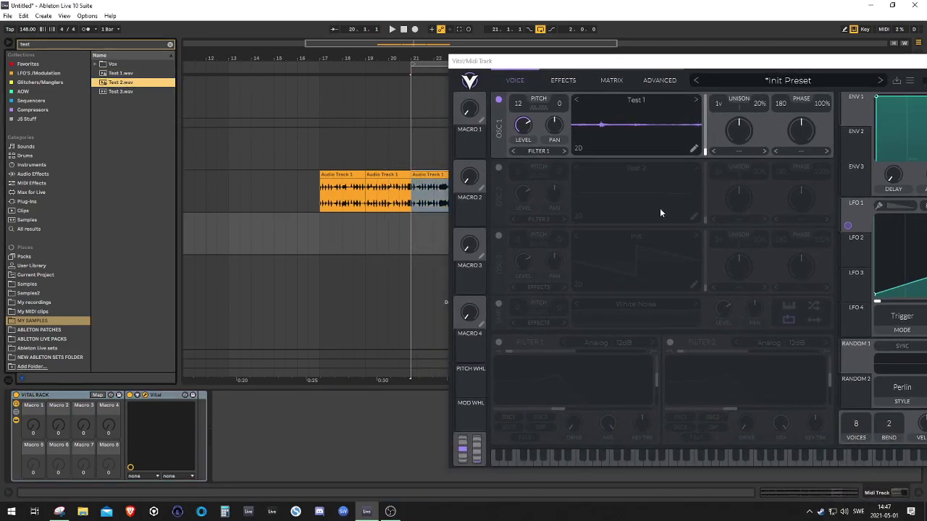
pyautogui.click(498, 168)
pyautogui.click(498, 99)
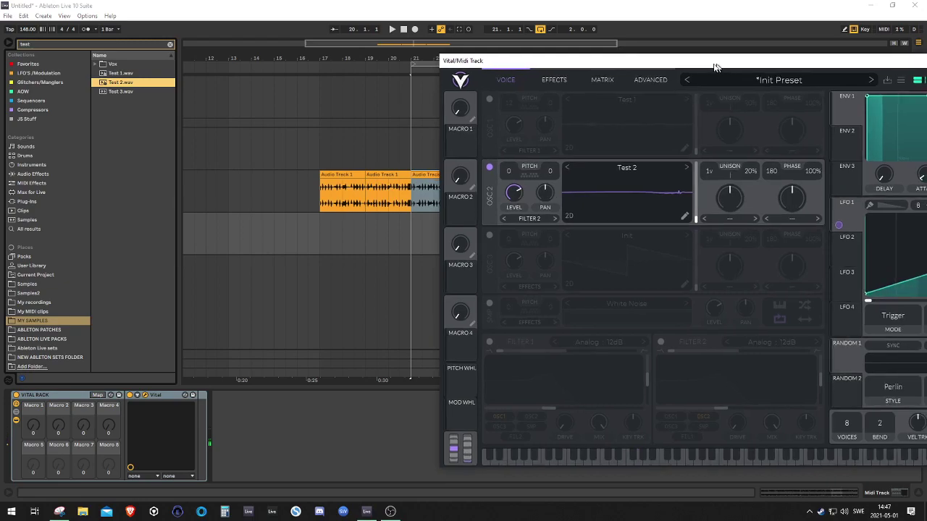
# Step: Assign LFO 1 to oscillator 2's wavetable position and audition the sound with a note
pyautogui.moveTo(724, 63); pyautogui.dragTo(555, 71)
pyautogui.moveTo(690, 225); pyautogui.dragTo(498, 216)
pyautogui.press('a')
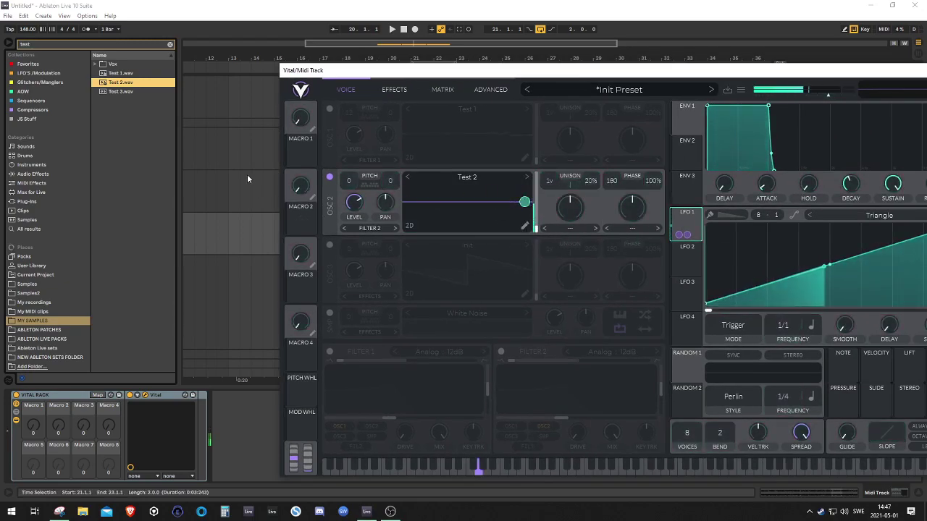
# Step: Load Test 3.wav into oscillator 3, make it the only active oscillator and modulate its wavetable position with LFO 1
pyautogui.press('Down')
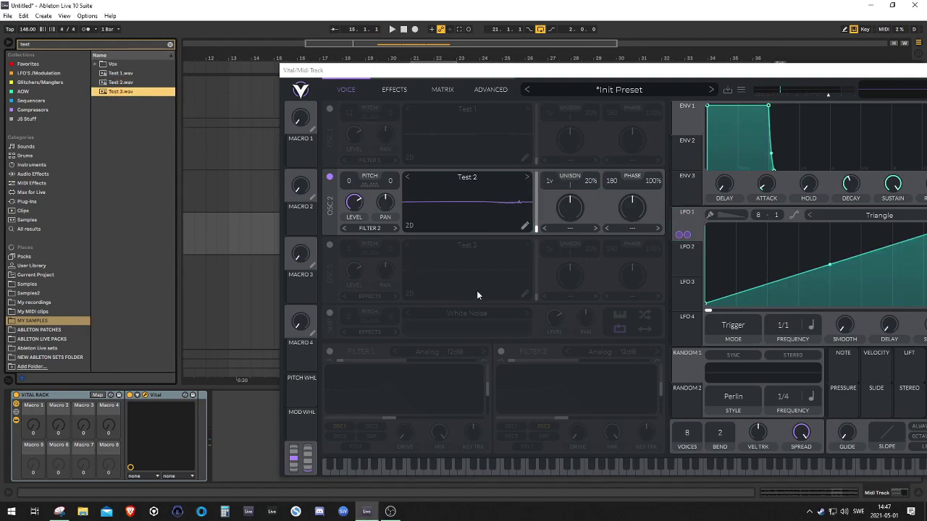
pyautogui.click(330, 245)
pyautogui.click(330, 176)
pyautogui.press('a')
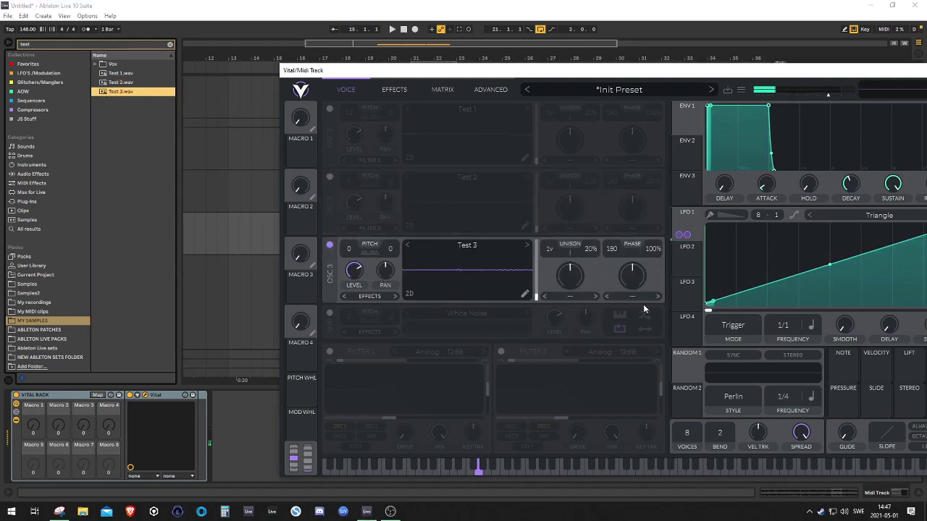
pyautogui.moveTo(682, 234); pyautogui.dragTo(522, 283)
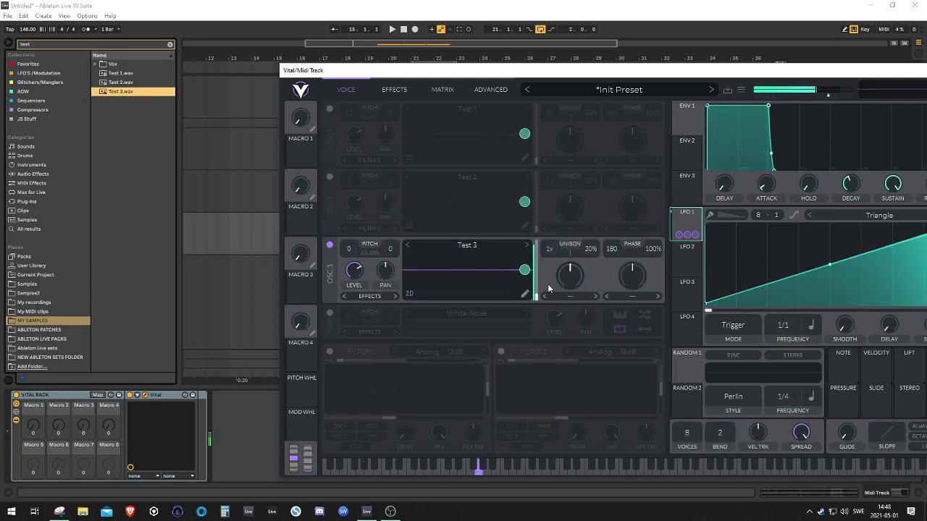
# Step: Remove LFO 1's wavetable position modulation from all three oscillators and leave only oscillator 1 enabled
pyautogui.moveTo(548, 288); pyautogui.dragTo(526, 137)
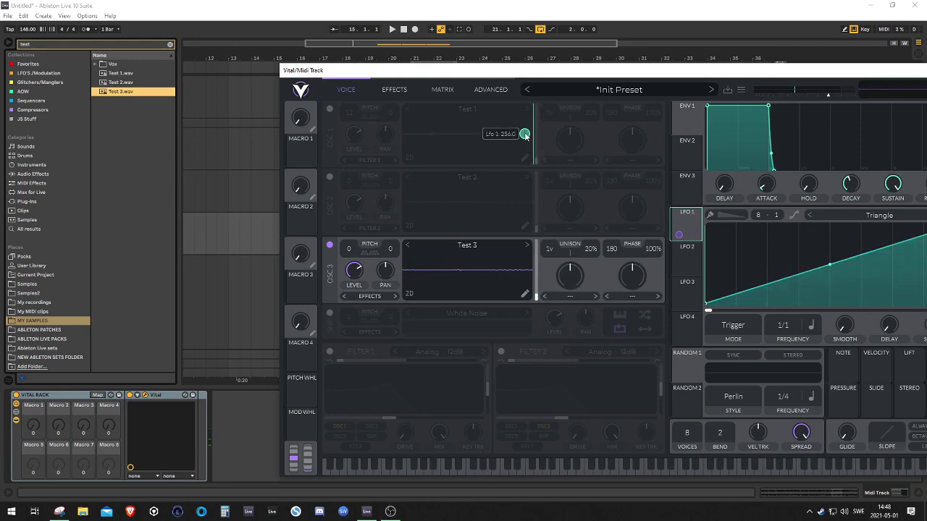
pyautogui.click(329, 245)
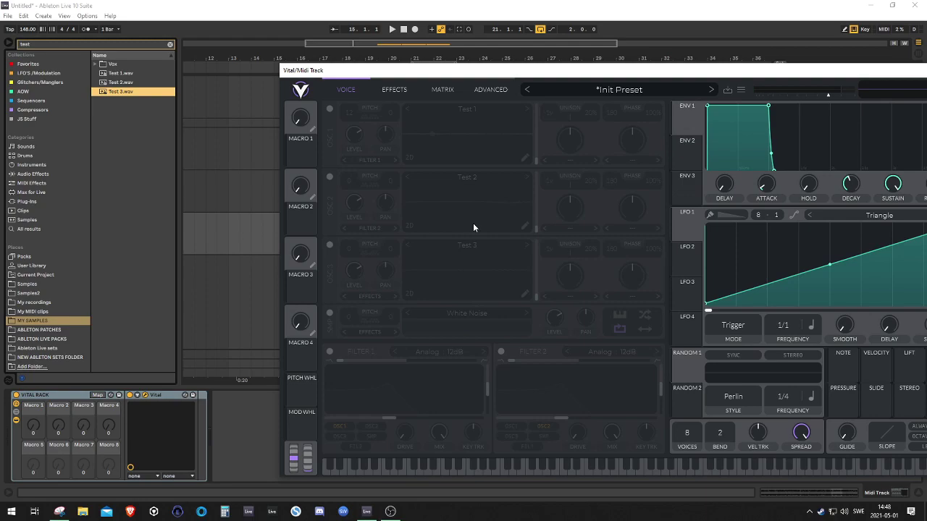
pyautogui.click(328, 109)
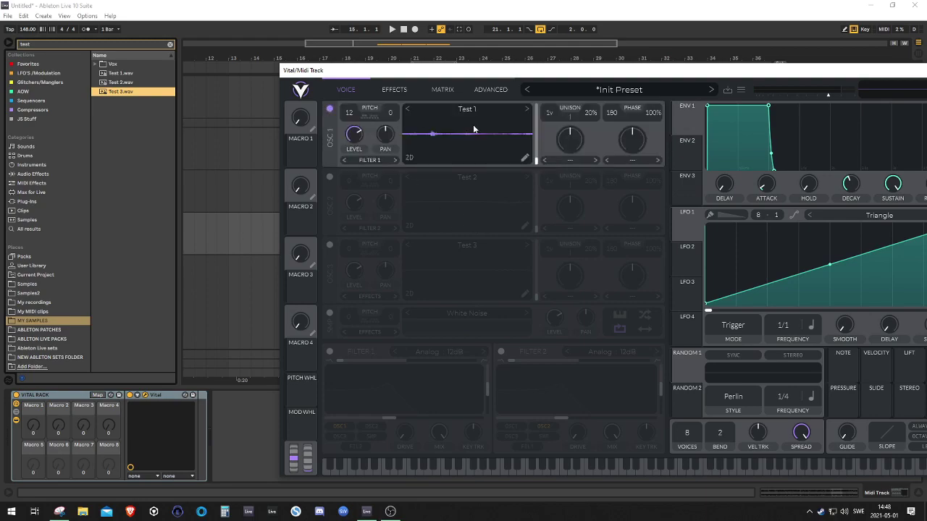
# Step: Export oscillator 1's wavetable as a .wav file to MY SAMPLES on Lagring 2 (E:), replacing the existing Test 1.wav
pyautogui.click(524, 157)
pyautogui.click(741, 89)
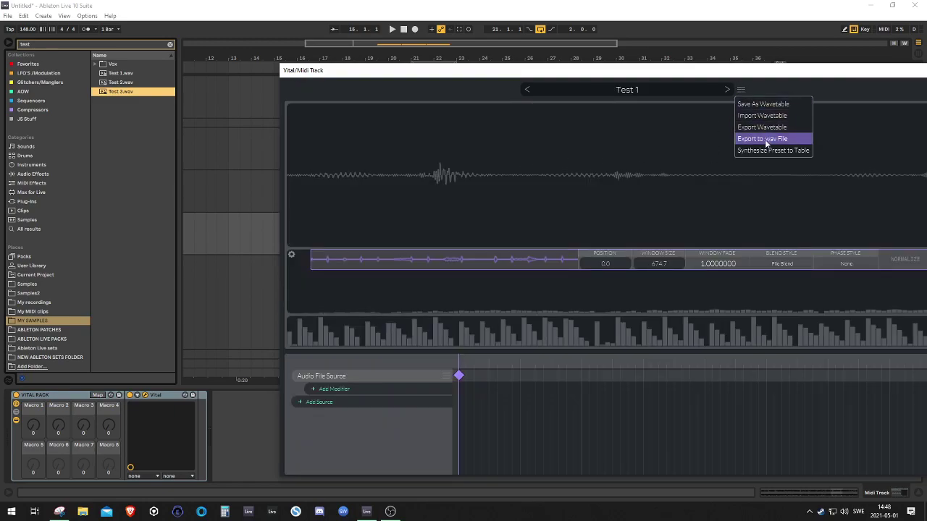
pyautogui.click(765, 139)
pyautogui.scroll(-1, 302, 290)
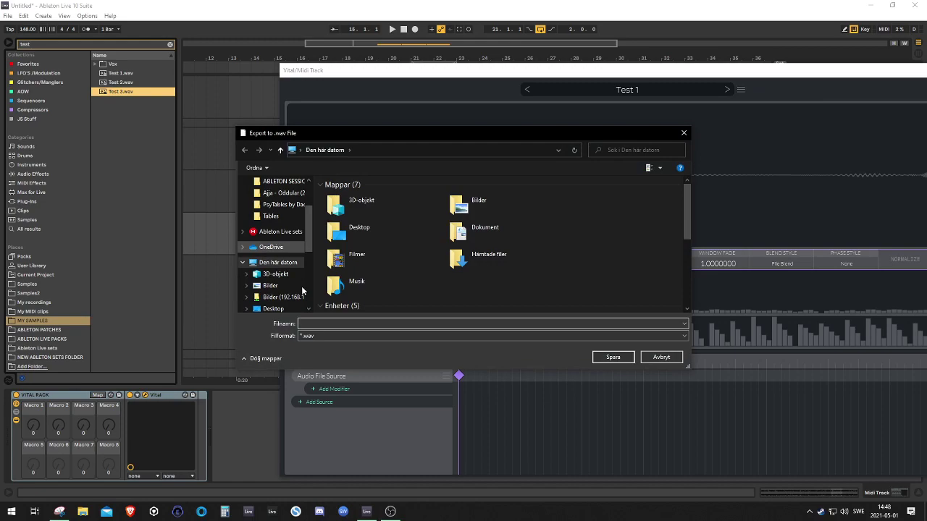
pyautogui.scroll(-4, 302, 291)
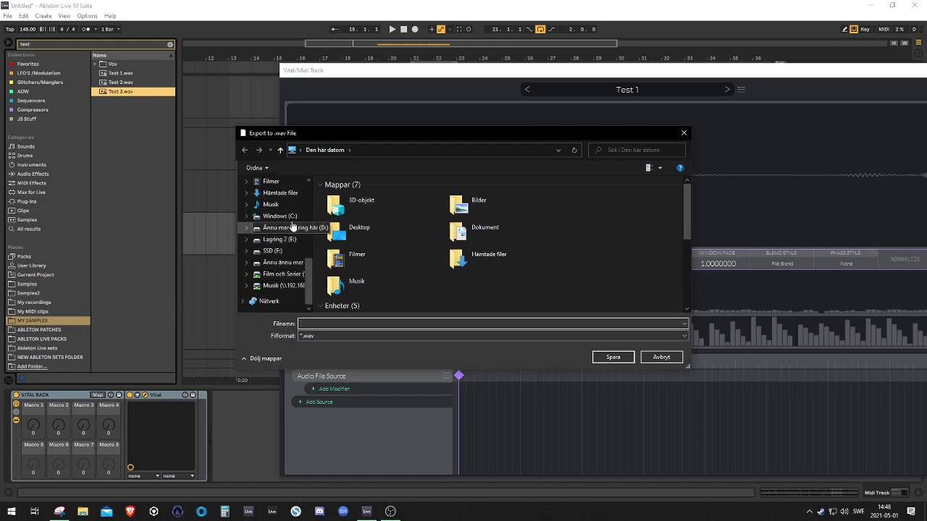
pyautogui.click(290, 243)
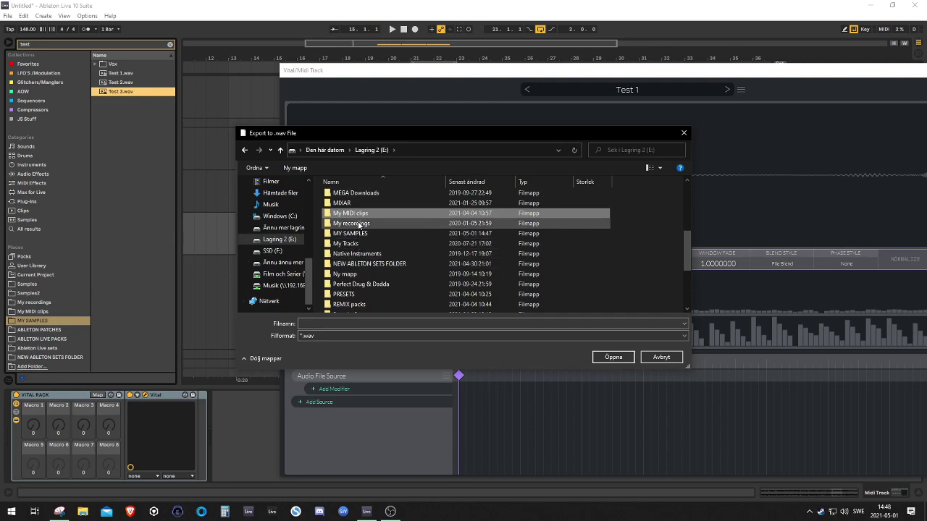
pyautogui.doubleClick(352, 233)
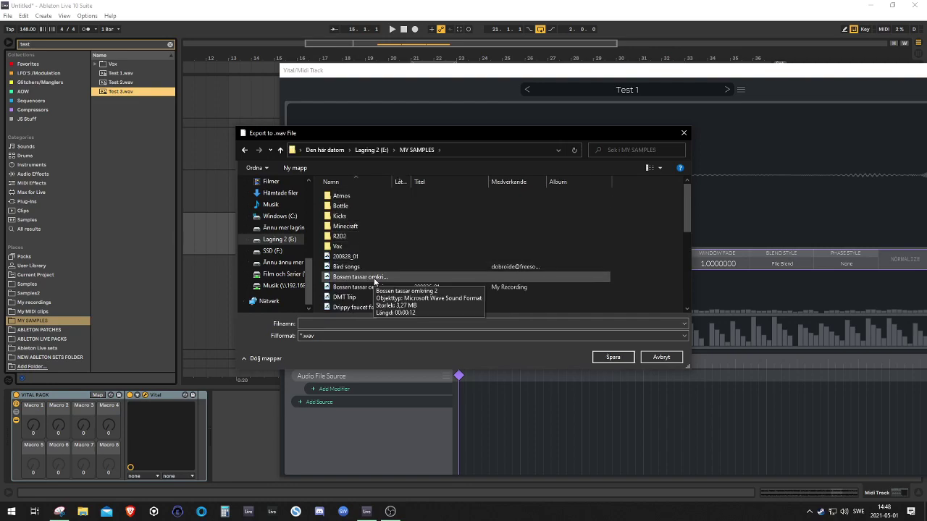
pyautogui.press('t')
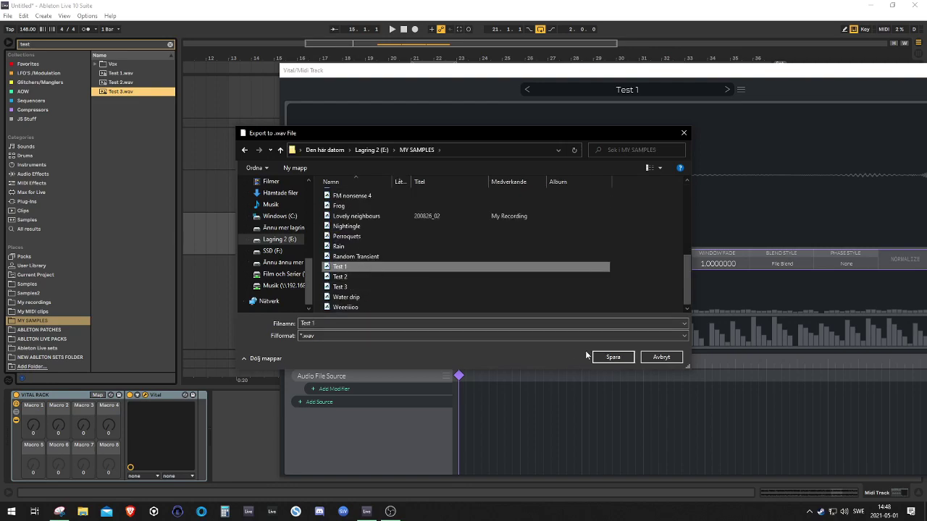
pyautogui.click(613, 357)
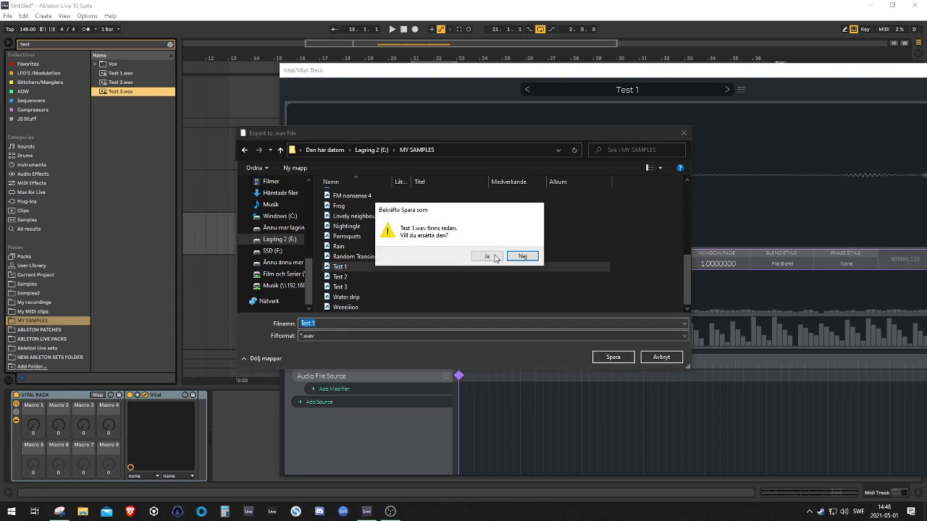
pyautogui.click(490, 258)
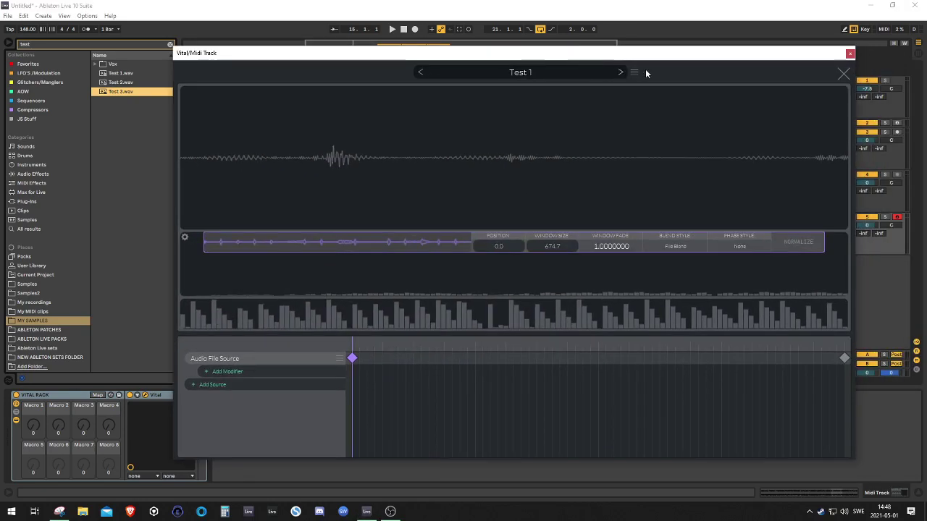
pyautogui.click(842, 75)
# Step: Enable oscillator 2 and export its wavetable as a .wav file to MY SAMPLES, replacing the existing Test 2.wav
pyautogui.click(223, 159)
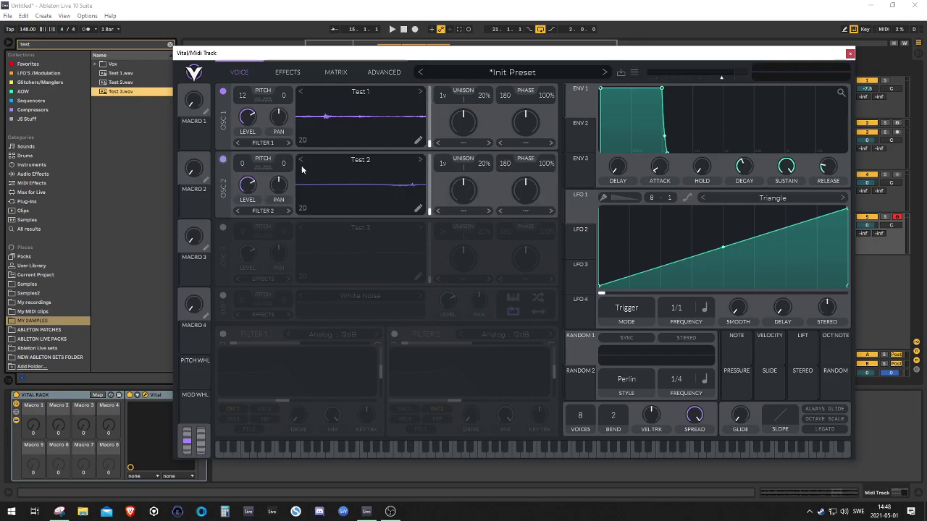
pyautogui.click(418, 209)
pyautogui.click(634, 72)
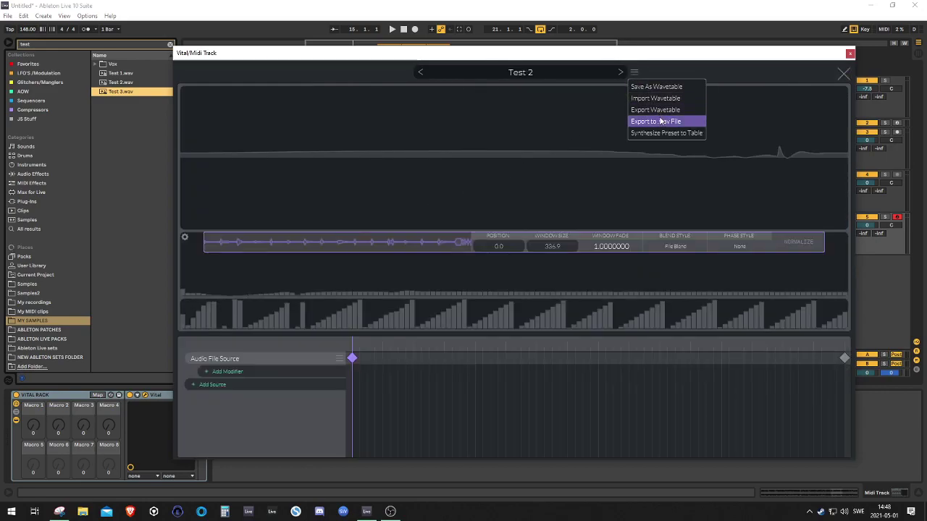
pyautogui.click(659, 123)
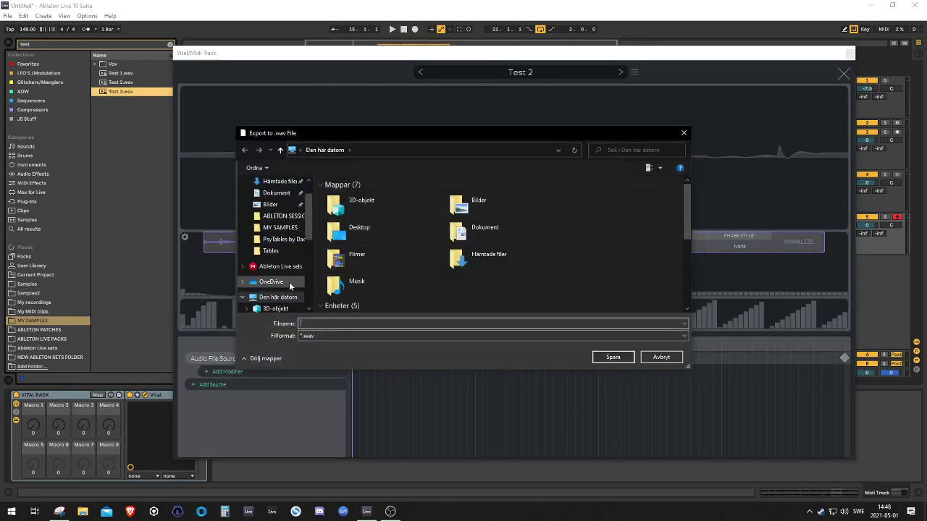
pyautogui.click(294, 230)
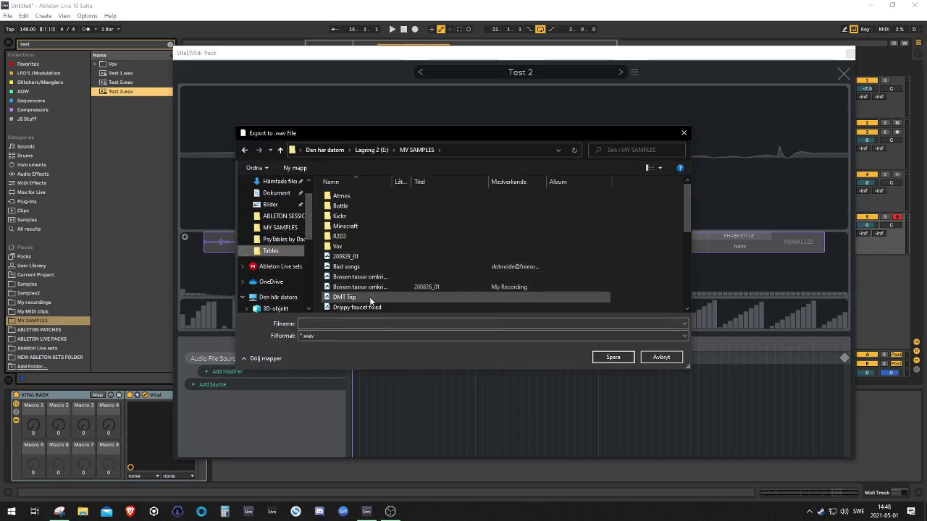
pyautogui.click(366, 323)
pyautogui.write('test')
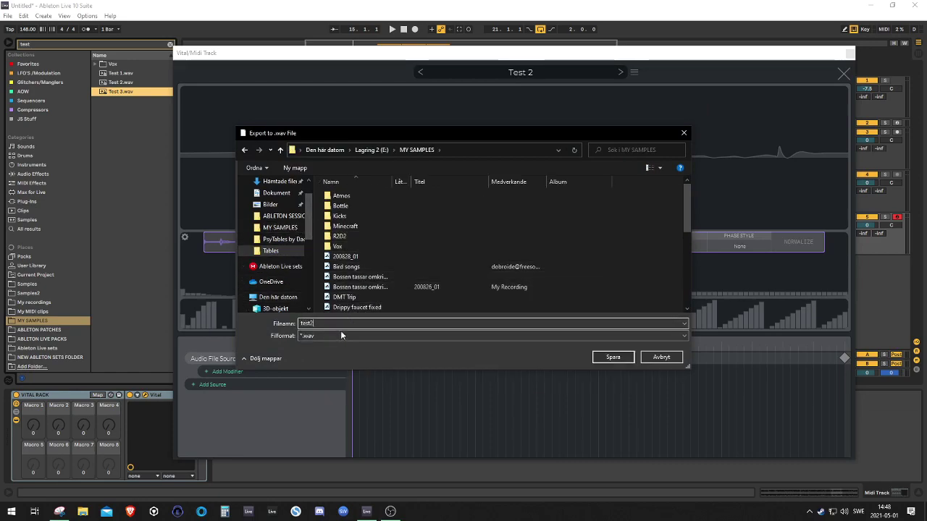
pyautogui.write(' 2.wav')
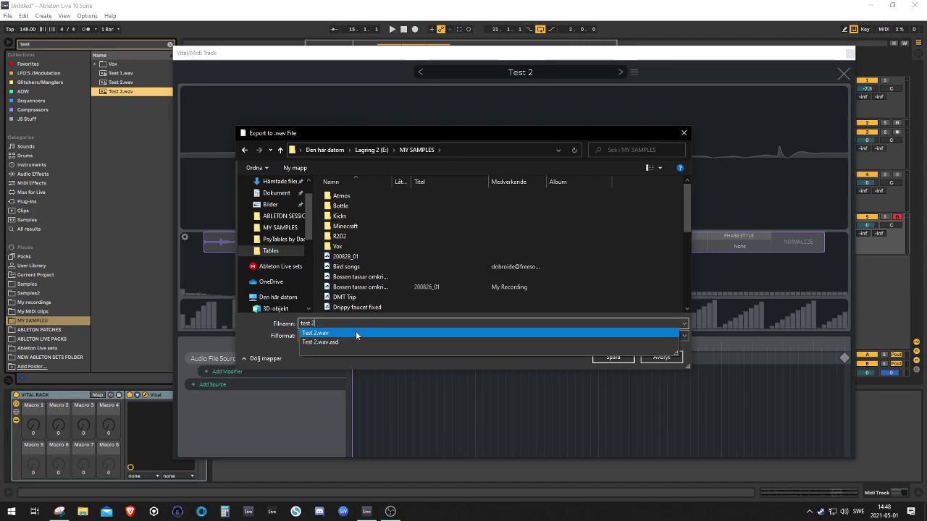
pyautogui.click(352, 333)
pyautogui.click(614, 357)
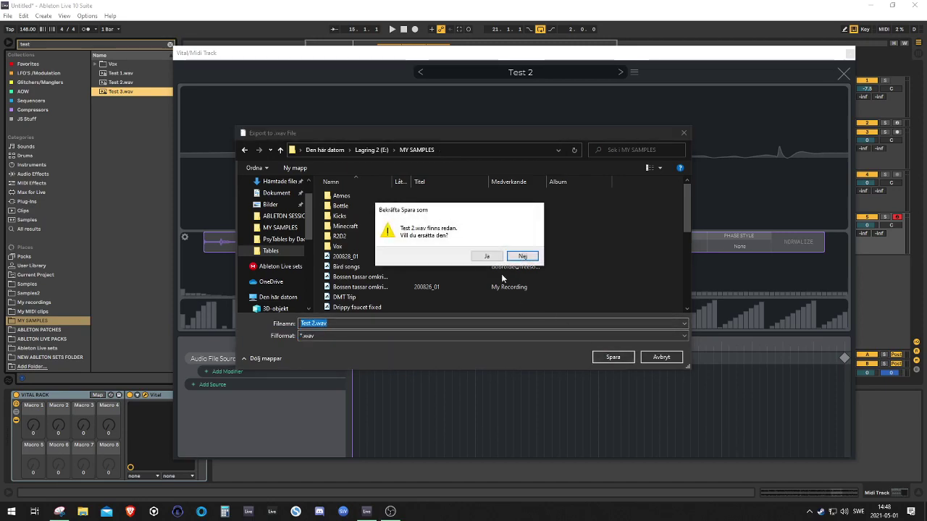
pyautogui.click(489, 258)
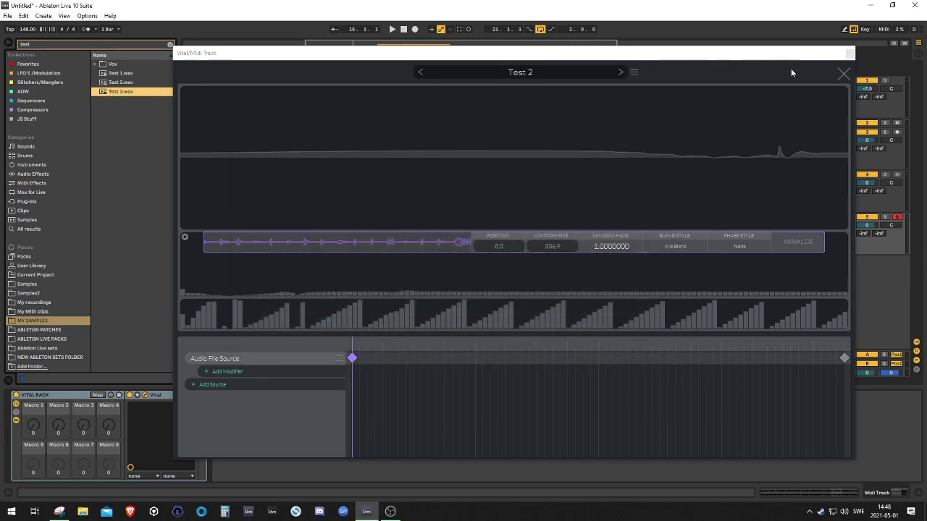
pyautogui.click(840, 74)
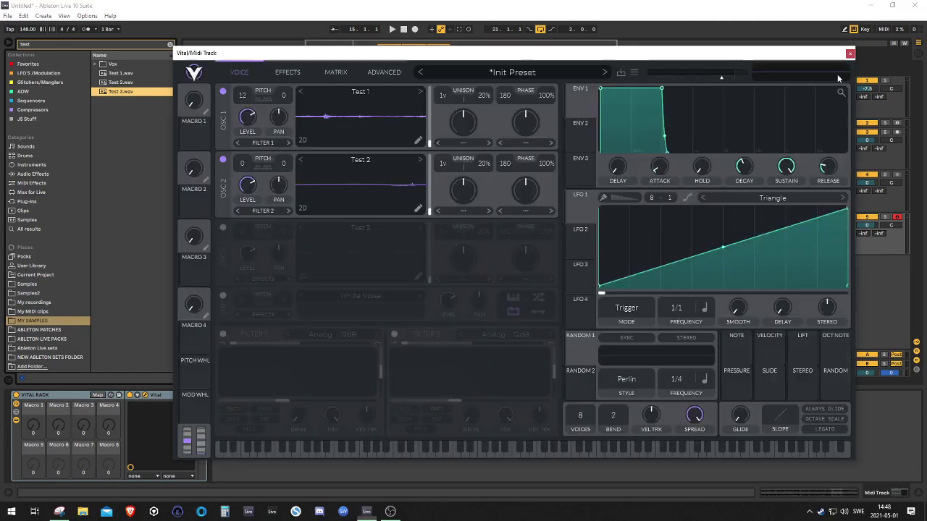
# Step: Enable oscillator 3, export its wavetable as a .wav file over Test 3.wav in MY SAMPLES, and close Vital
pyautogui.click(223, 228)
pyautogui.click(418, 277)
pyautogui.click(633, 72)
pyautogui.click(642, 121)
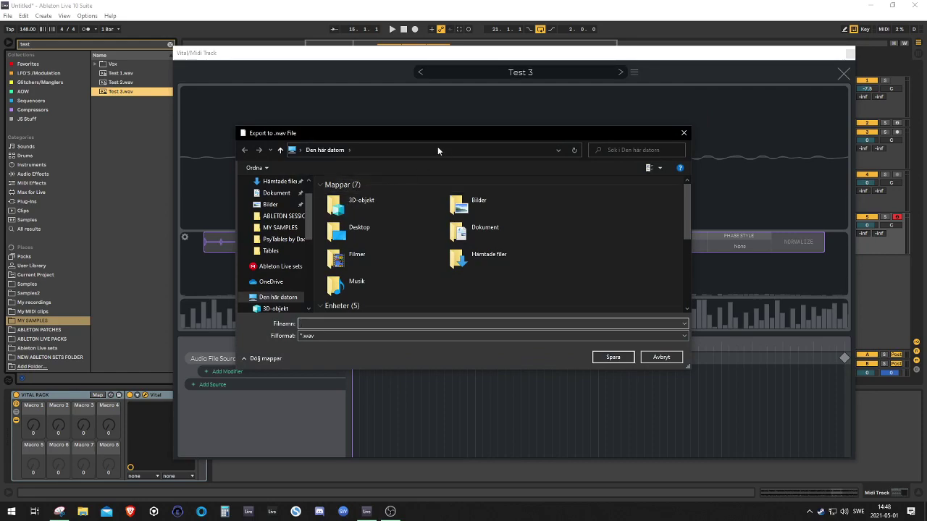
pyautogui.click(279, 227)
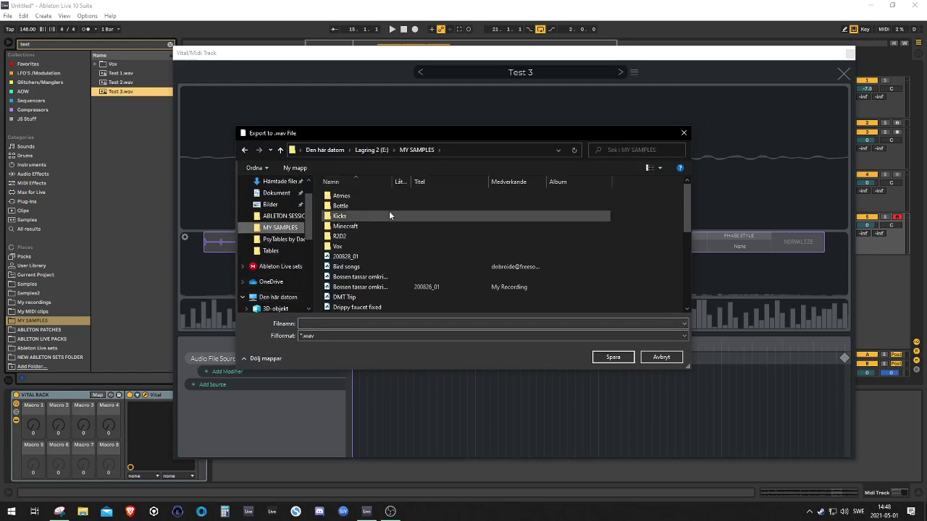
pyautogui.click(343, 324)
pyautogui.write('test')
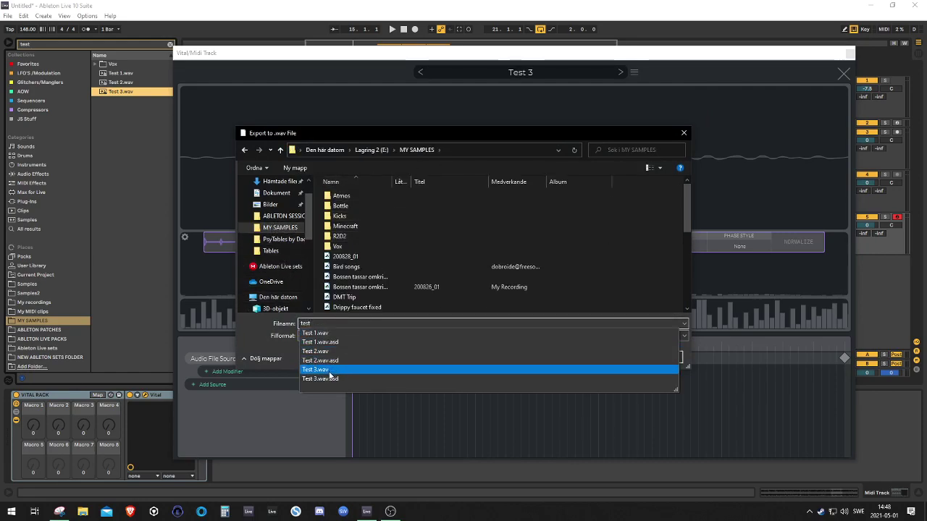
pyautogui.click(329, 370)
pyautogui.click(612, 357)
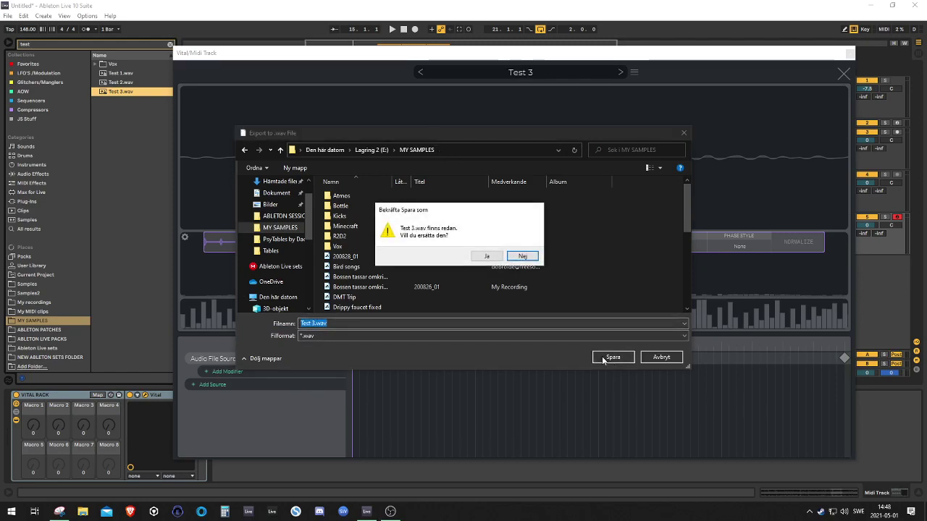
pyautogui.click(486, 257)
pyautogui.click(843, 73)
pyautogui.click(850, 53)
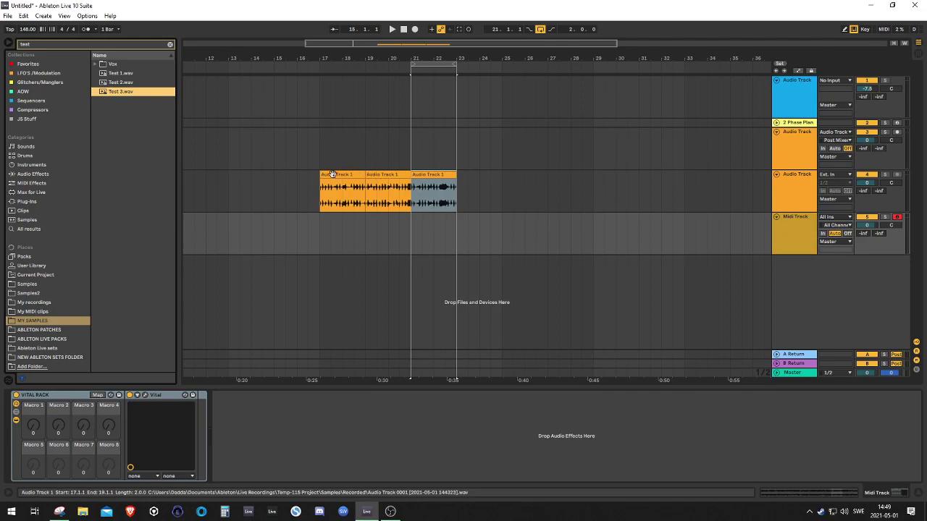
# Step: Delete the three recorded clips between bars 17 and 23 from the audio track and select the MIDI track
pyautogui.click(362, 171)
pyautogui.press('Delete')
pyautogui.click(789, 248)
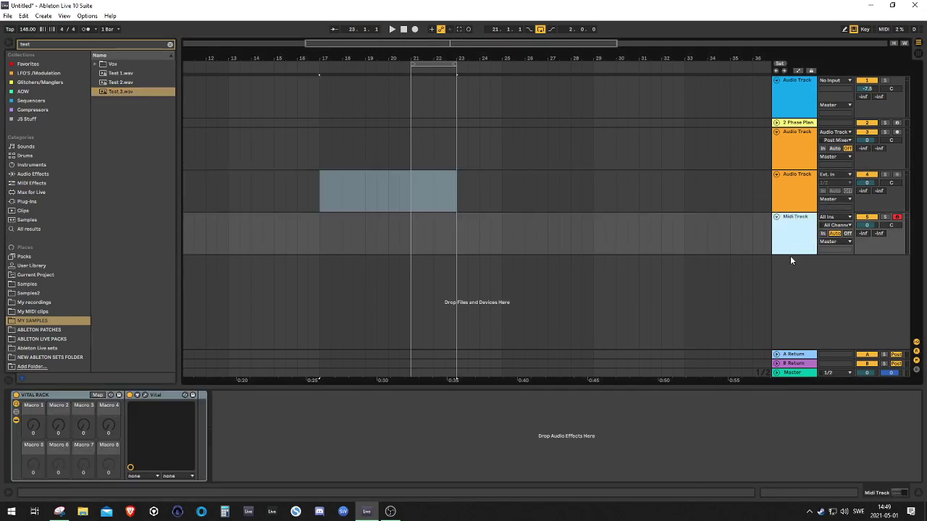
# Step: Insert a new MIDI track below the Vital track and load Serum_x64 from the Favorites collection onto it
pyautogui.rightClick(794, 269)
pyautogui.click(825, 279)
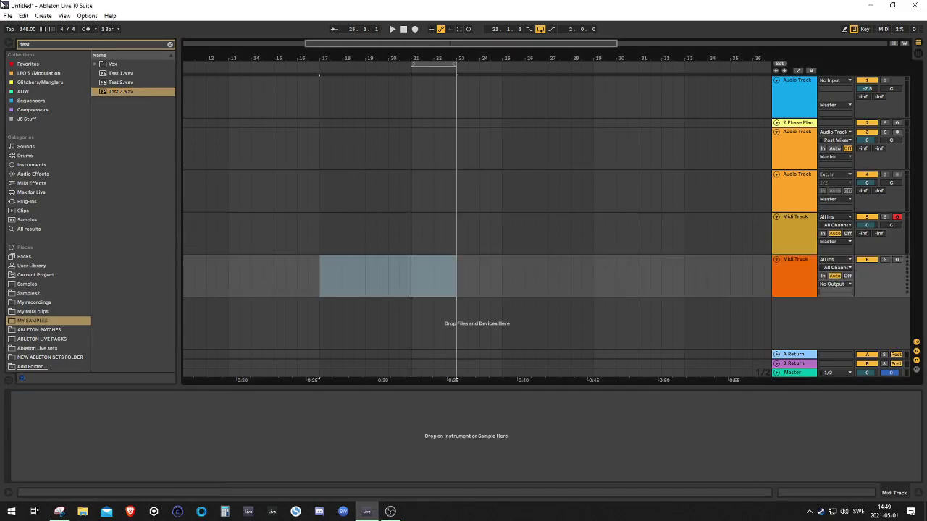
pyautogui.click(35, 45)
pyautogui.write('serum')
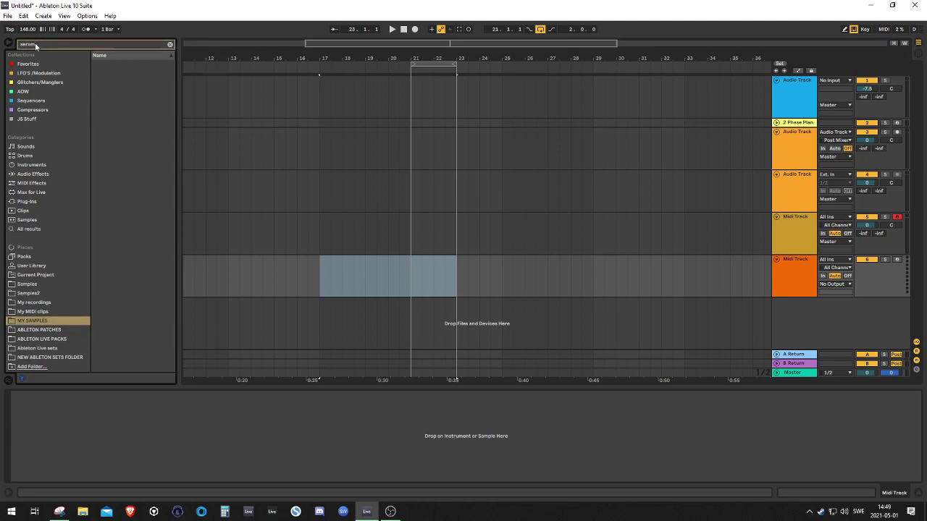
pyautogui.click(29, 64)
pyautogui.moveTo(120, 74); pyautogui.dragTo(360, 277)
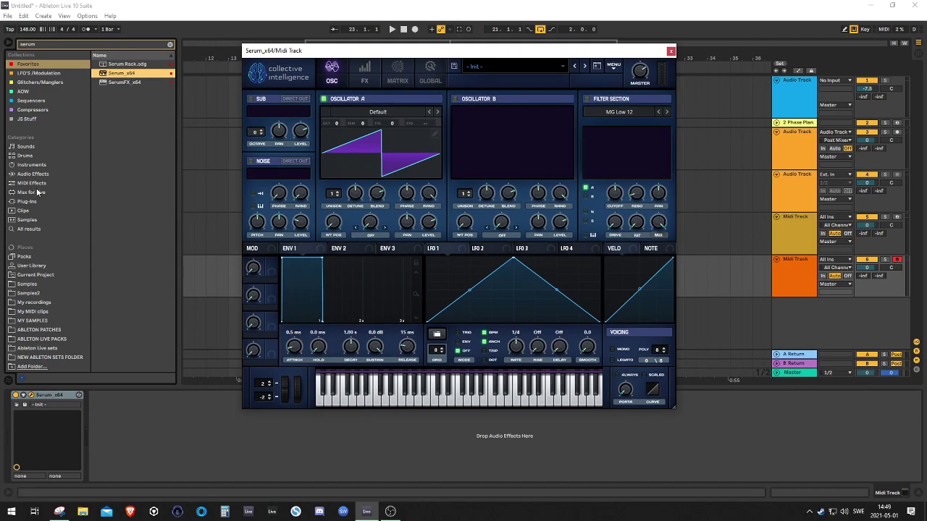
# Step: Search MY SAMPLES for "test" and import Test 1.wav into Serum's oscillator A with the FFT 2048 option
pyautogui.click(40, 320)
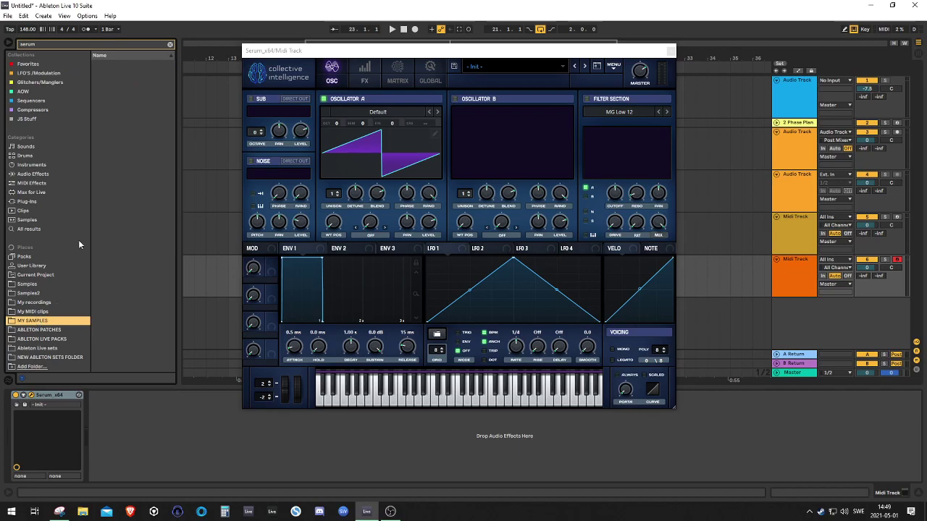
pyautogui.click(97, 41)
pyautogui.write('test')
pyautogui.moveTo(116, 73); pyautogui.dragTo(383, 153)
pyautogui.click(383, 150)
pyautogui.moveTo(120, 74); pyautogui.dragTo(419, 152)
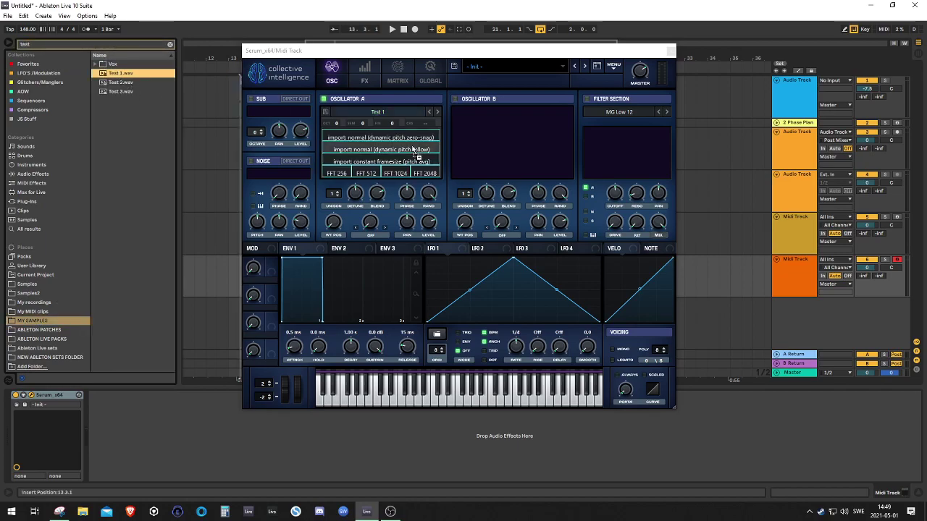
pyautogui.click(420, 172)
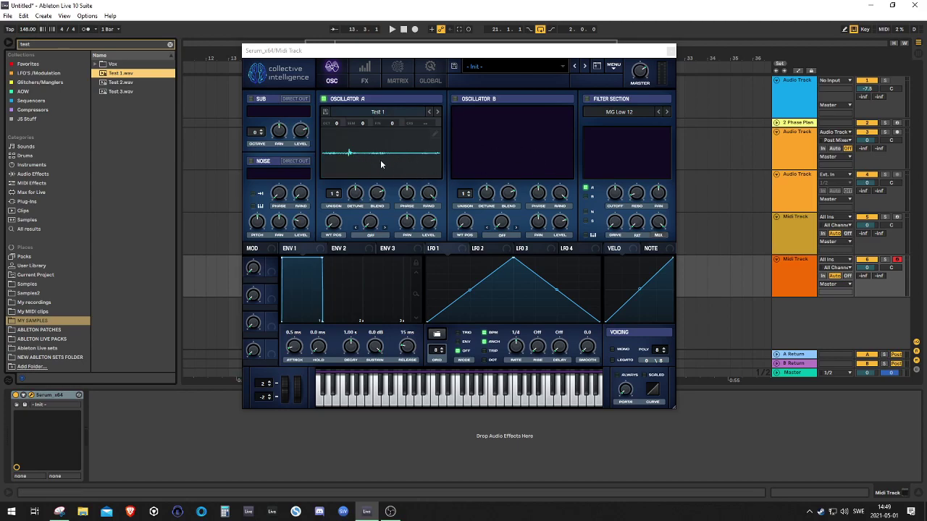
# Step: Import Test 2.wav into Serum's oscillator B with the FFT 2048 option and switch oscillator B off
pyautogui.moveTo(121, 82); pyautogui.dragTo(564, 111)
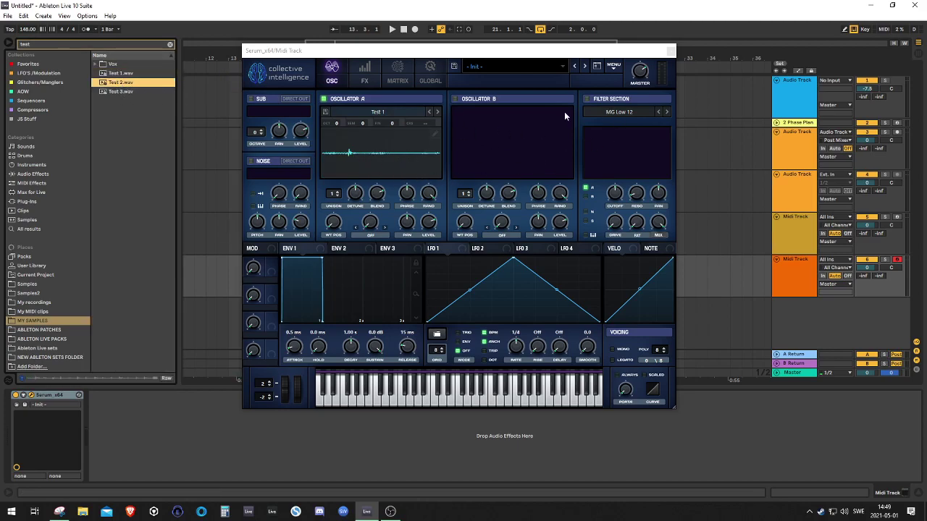
pyautogui.click(479, 107)
pyautogui.moveTo(120, 83); pyautogui.dragTo(558, 175)
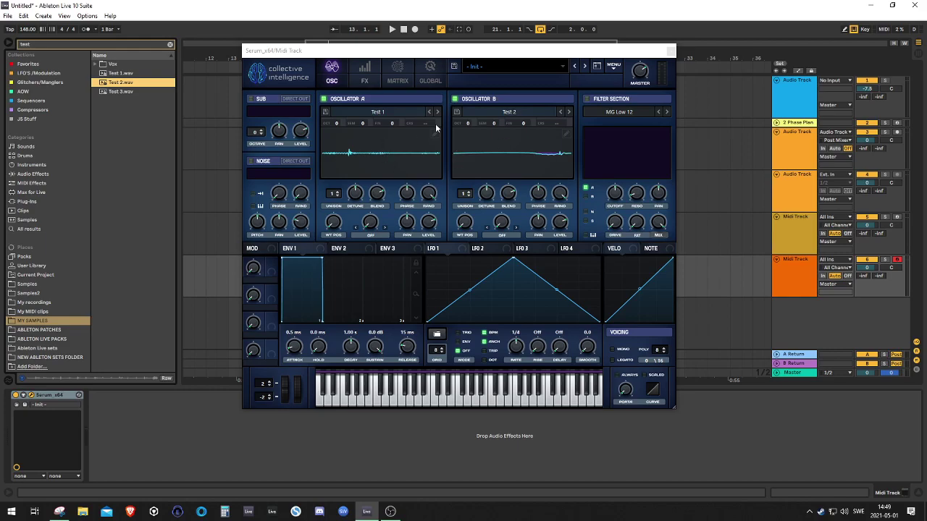
pyautogui.moveTo(339, 218); pyautogui.dragTo(349, 239)
pyautogui.click(455, 99)
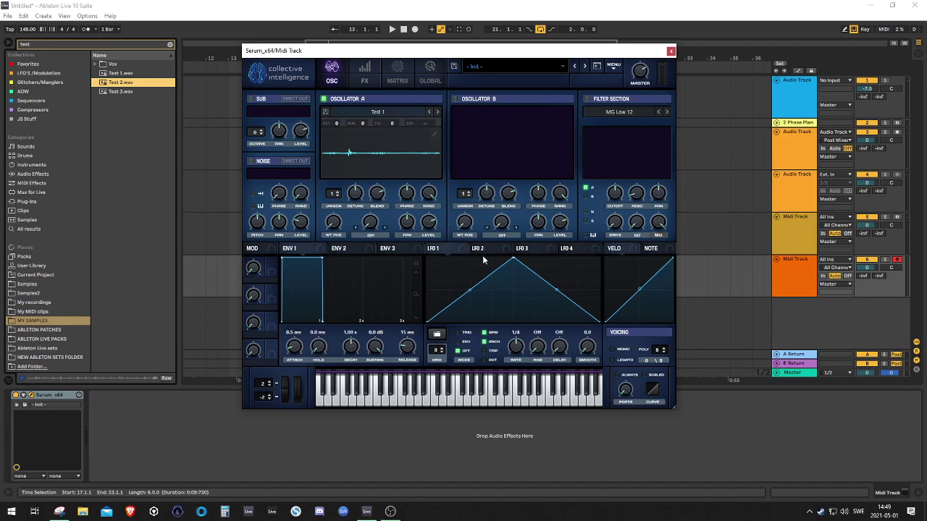
# Step: Shape LFO 1 into a rising ramp with a 2 bar rate and assign it to oscillator A's WT Pos
pyautogui.moveTo(513, 257); pyautogui.dragTo(675, 226)
pyautogui.moveTo(513, 344); pyautogui.dragTo(513, 361)
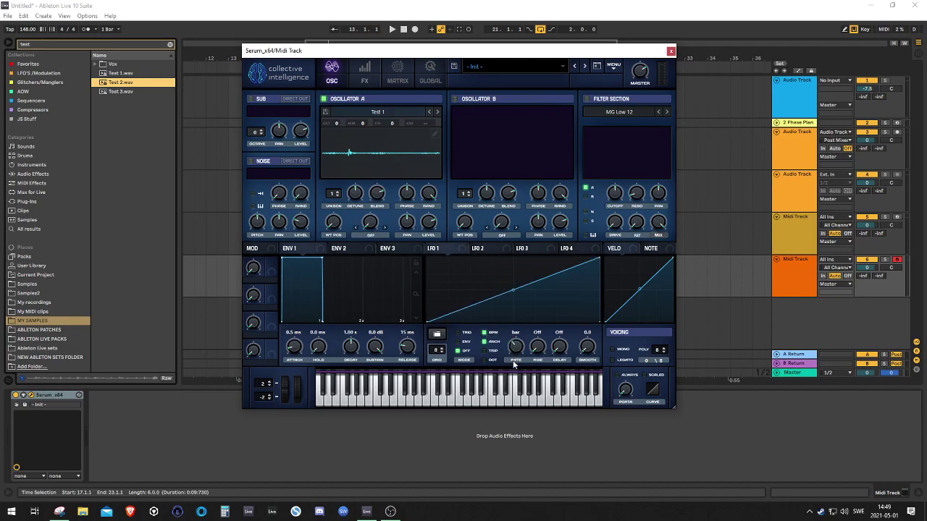
pyautogui.moveTo(431, 248); pyautogui.dragTo(333, 222)
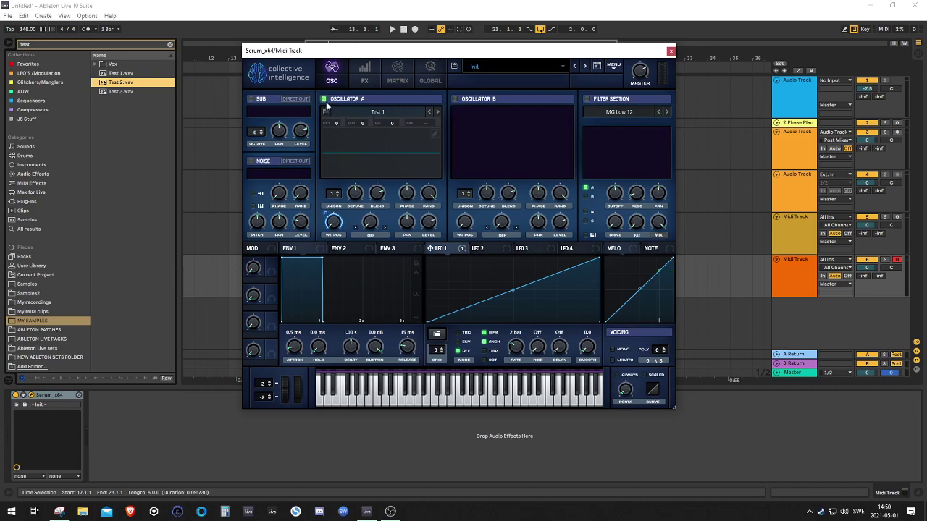
# Step: Normalize each frame of oscillator A's wavetable separately in the wavetable editor and close the editor
pyautogui.click(434, 134)
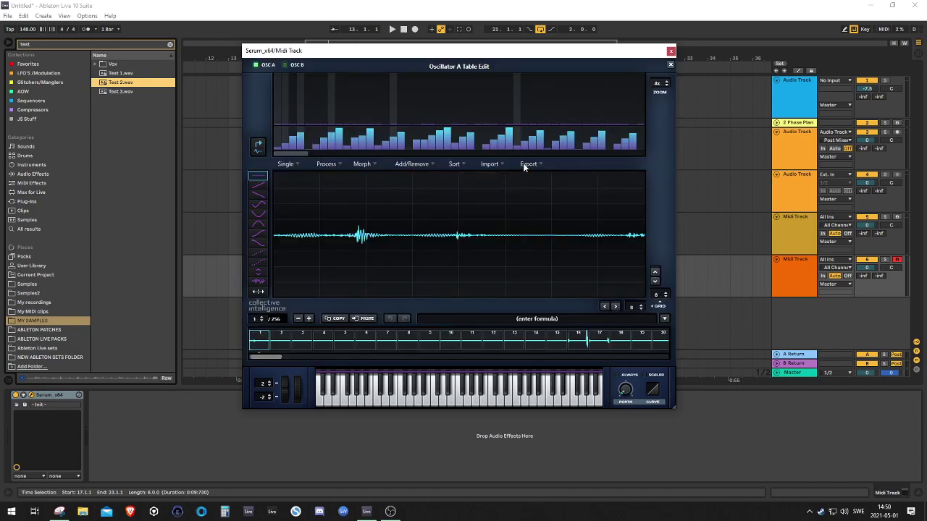
pyautogui.moveTo(271, 358); pyautogui.dragTo(208, 351)
pyautogui.click(362, 164)
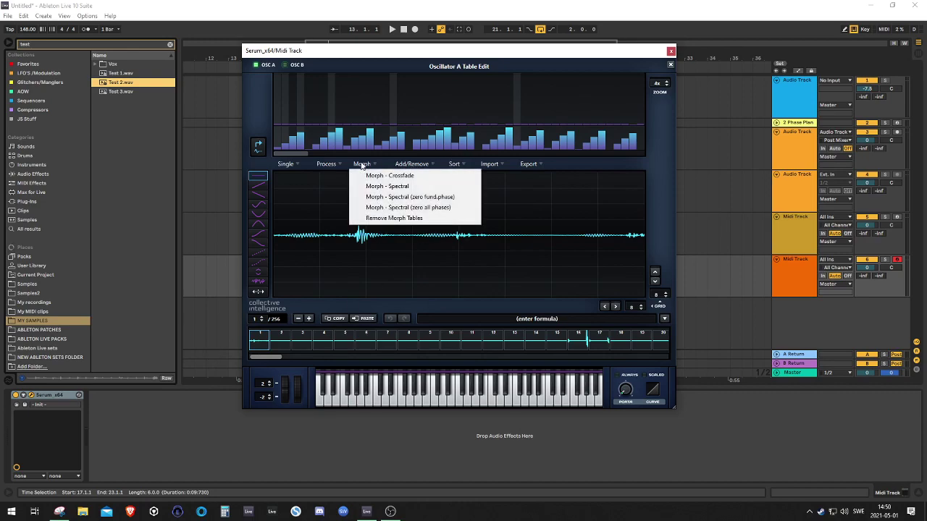
pyautogui.click(489, 165)
pyautogui.click(528, 164)
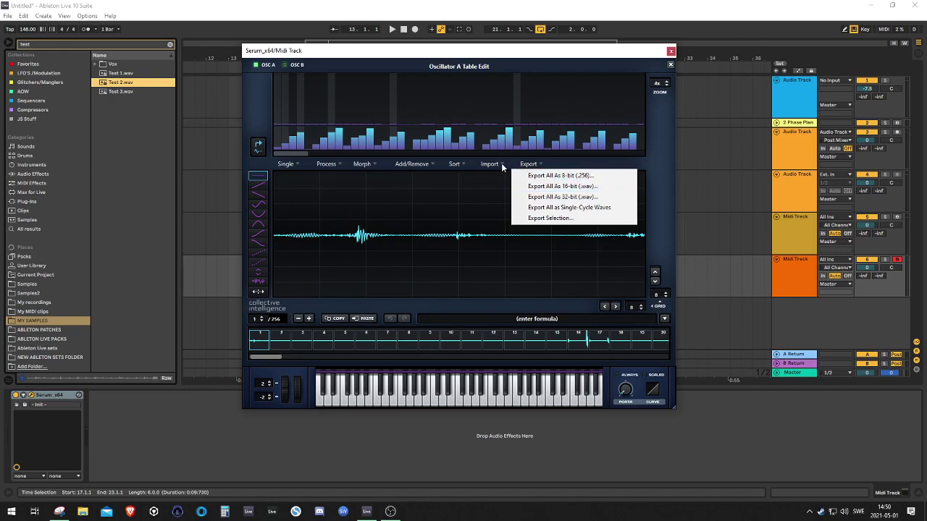
pyautogui.click(324, 164)
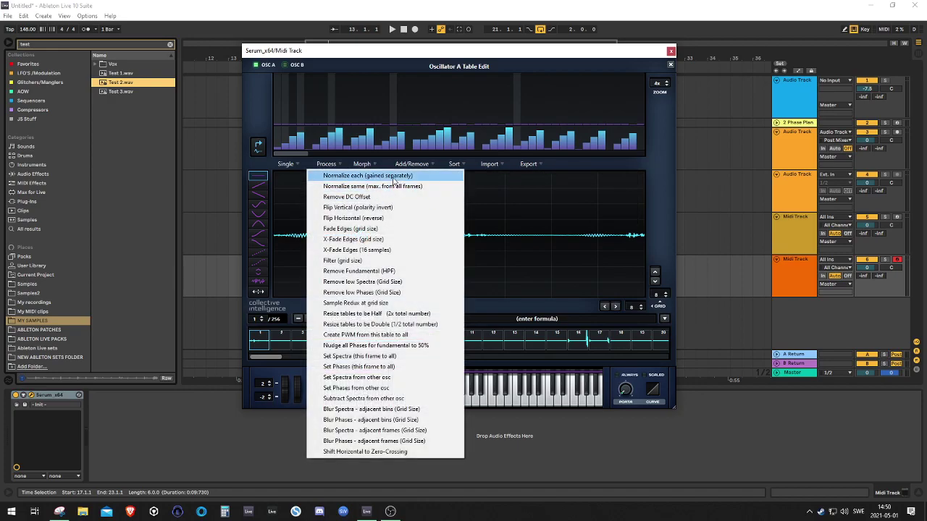
pyautogui.click(395, 176)
pyautogui.click(670, 65)
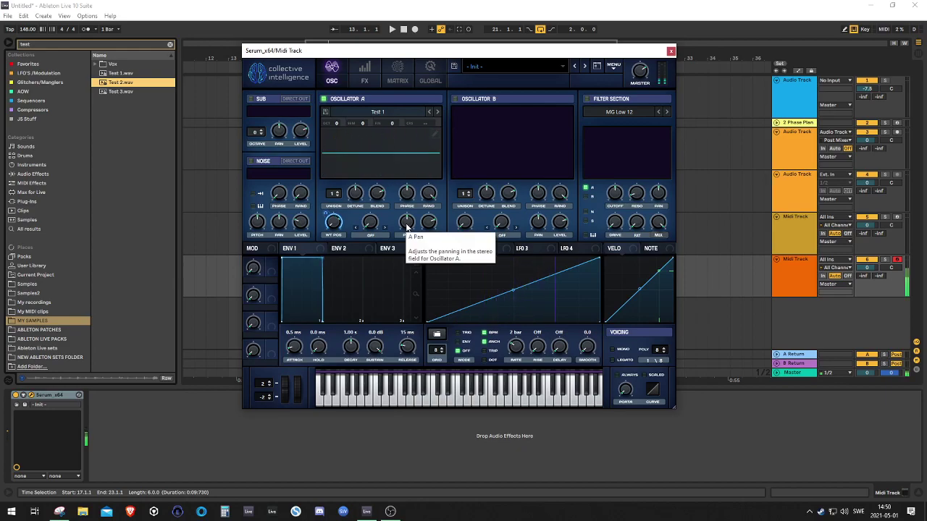
# Step: Export oscillator A's full wavetable as a 16-bit .wav named Test 1 to MY SAMPLES and close the wavetable editor
pyautogui.click(434, 134)
pyautogui.click(536, 165)
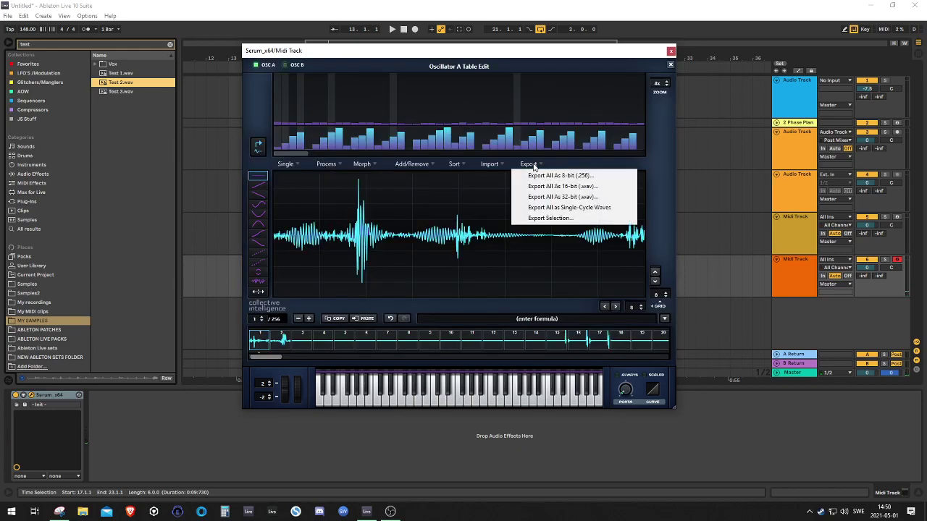
pyautogui.click(561, 187)
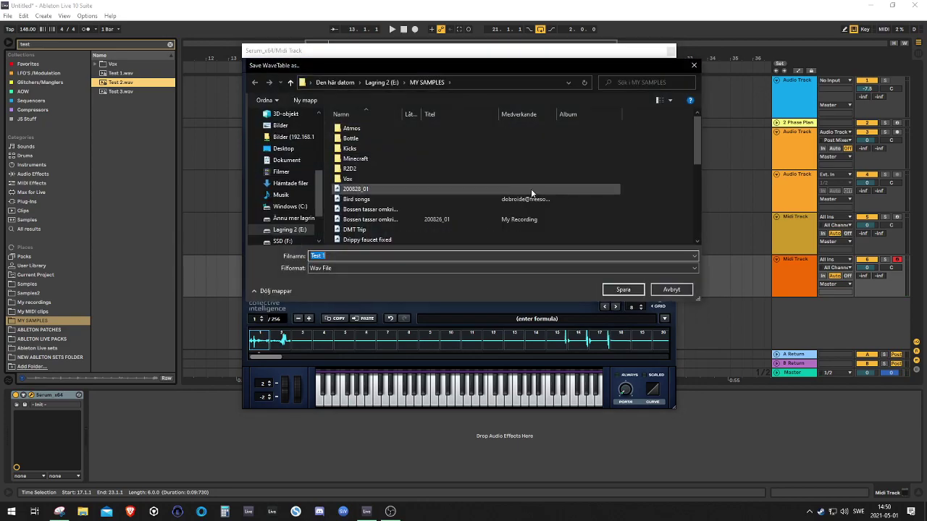
pyautogui.scroll(5, 304, 174)
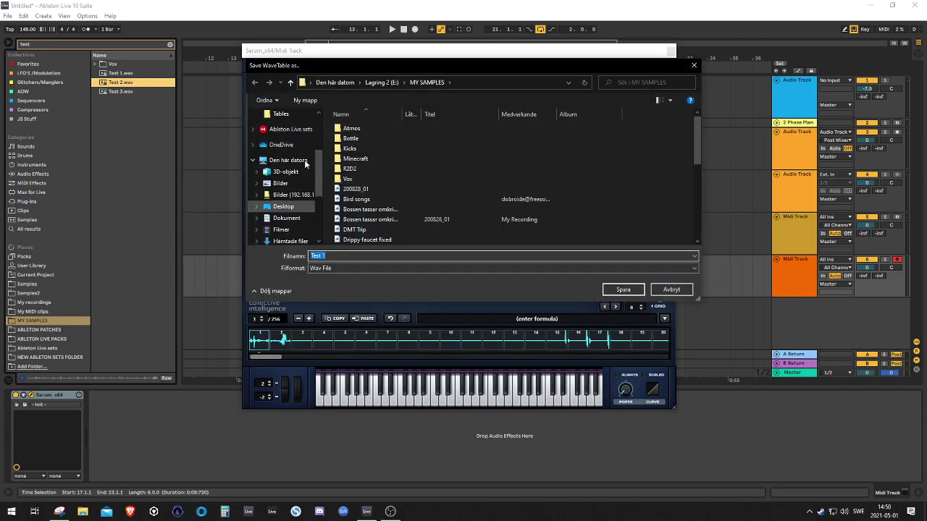
pyautogui.click(294, 191)
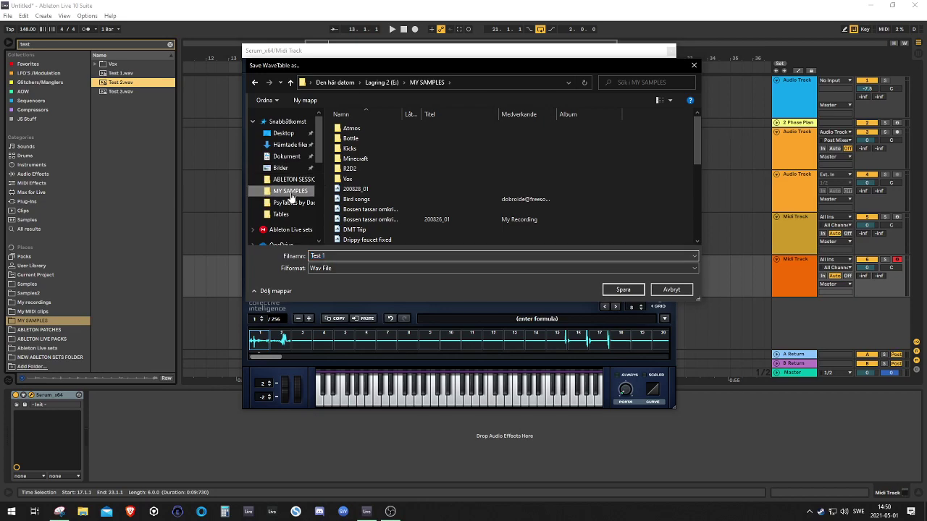
pyautogui.click(362, 256)
pyautogui.click(612, 289)
pyautogui.click(668, 67)
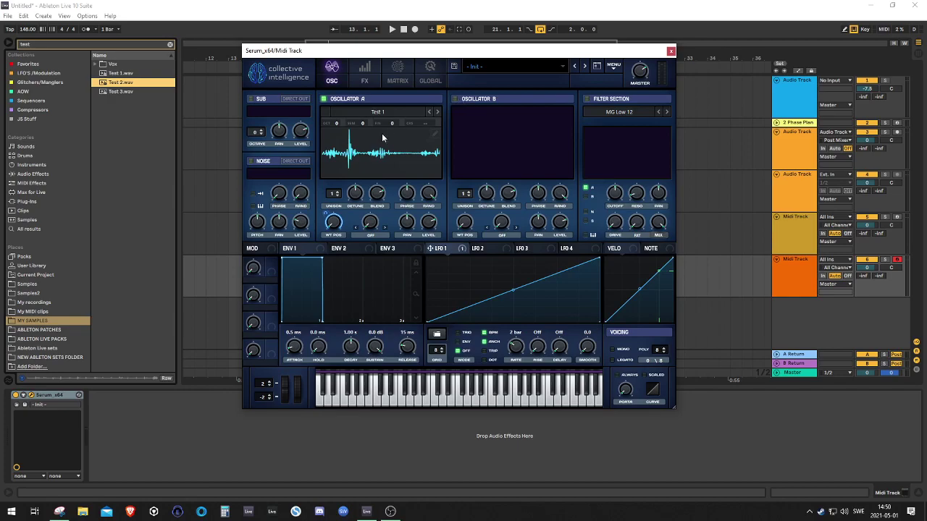
# Step: Switch from oscillator A to oscillator B, normalize each frame of its wavetable separately, and audition it with LFO 1 on its WT Pos
pyautogui.click(364, 101)
pyautogui.click(455, 100)
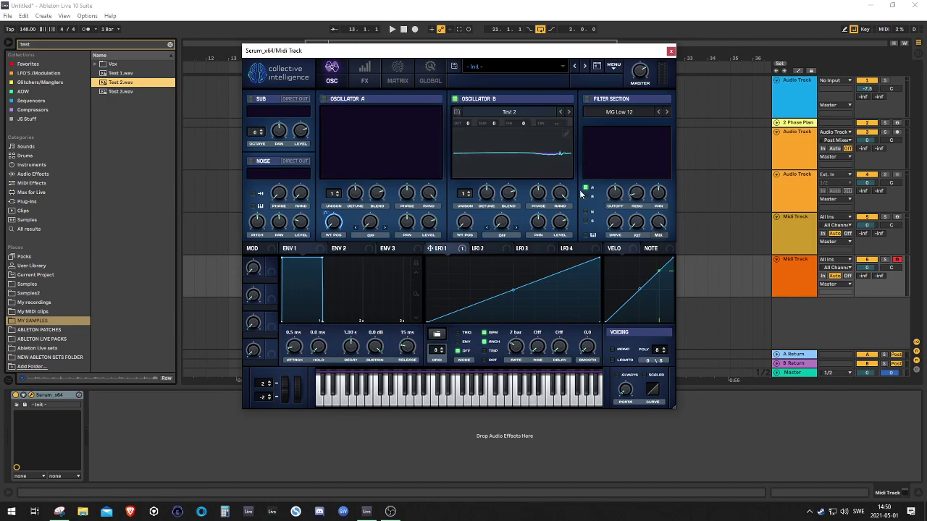
pyautogui.click(565, 134)
pyautogui.click(325, 164)
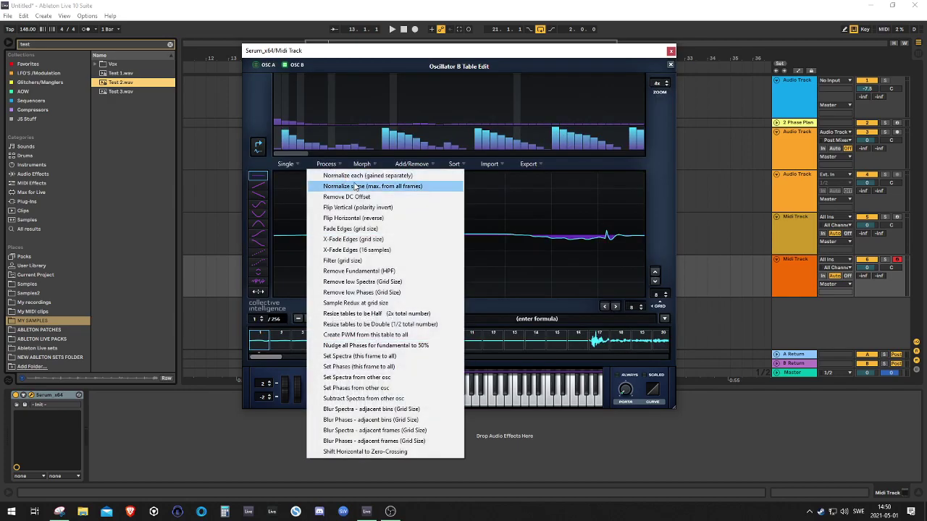
pyautogui.click(359, 175)
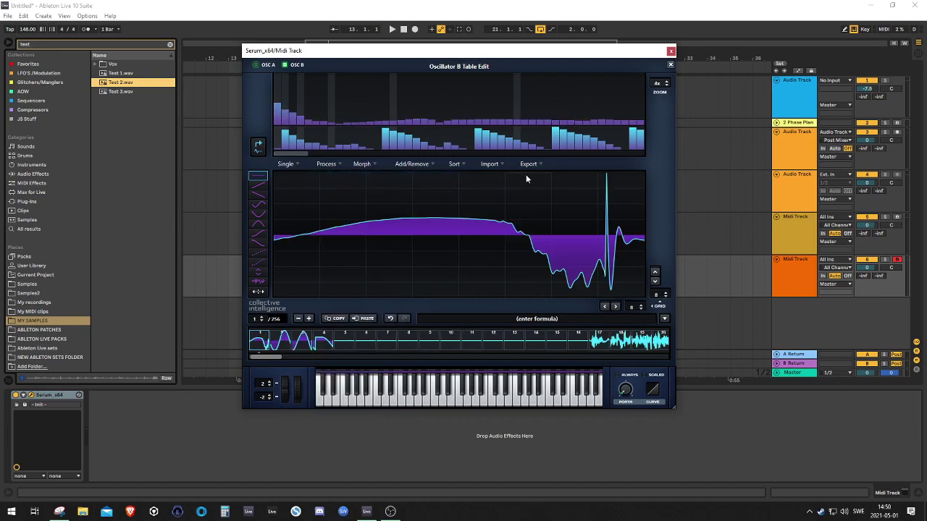
pyautogui.click(670, 64)
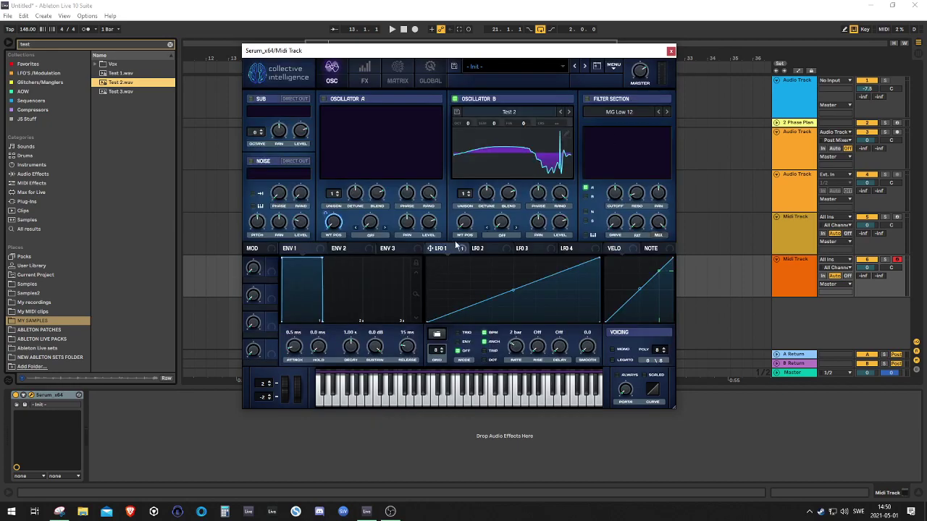
pyautogui.press('a')
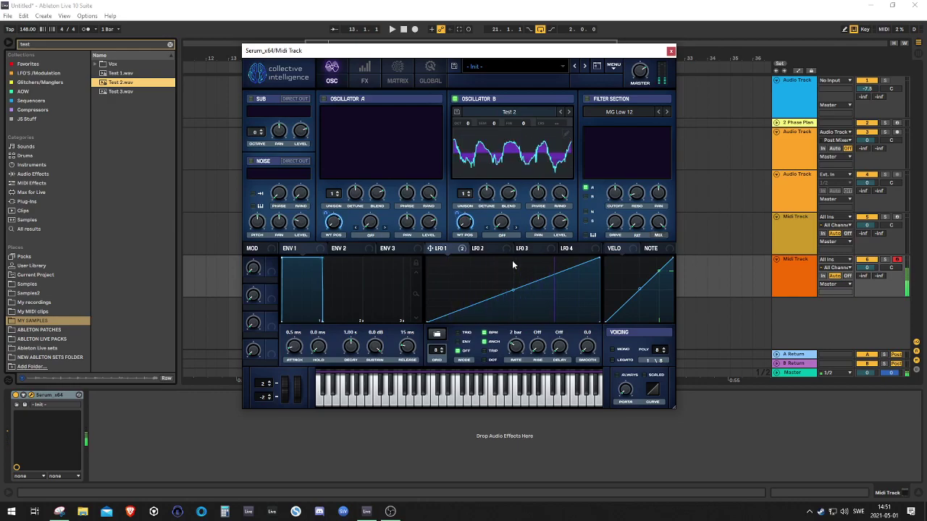
# Step: Try to export oscillator B's full wavetable as a 16-bit .wav named Test 2 to MY SAMPLES
pyautogui.click(568, 134)
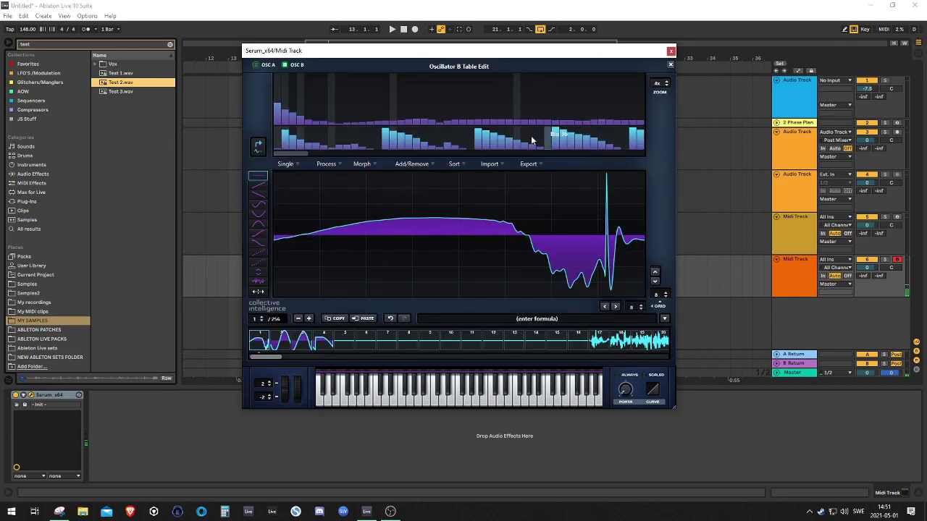
pyautogui.click(528, 163)
pyautogui.click(558, 184)
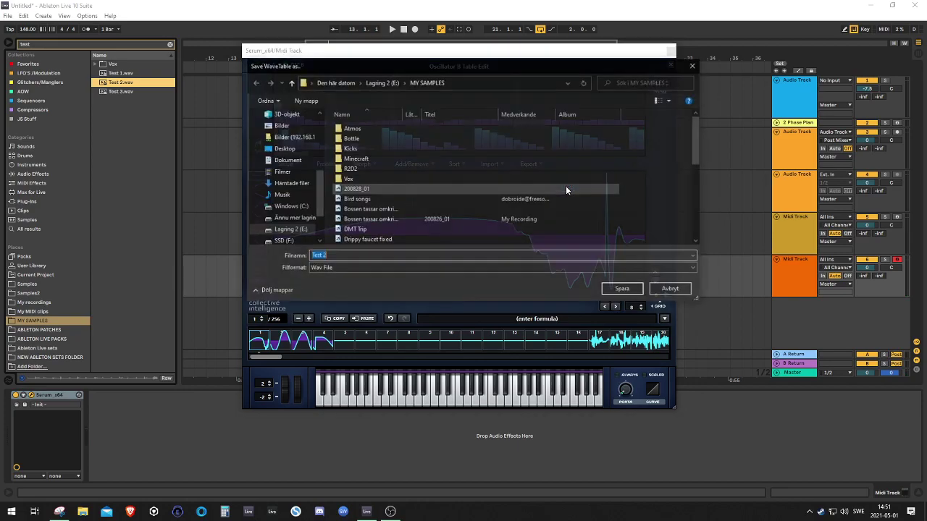
pyautogui.click(622, 290)
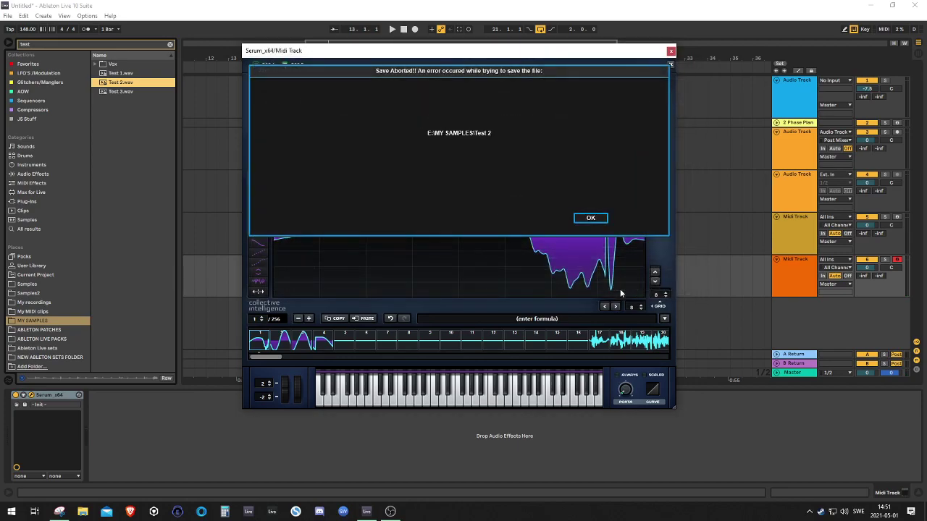
pyautogui.click(591, 219)
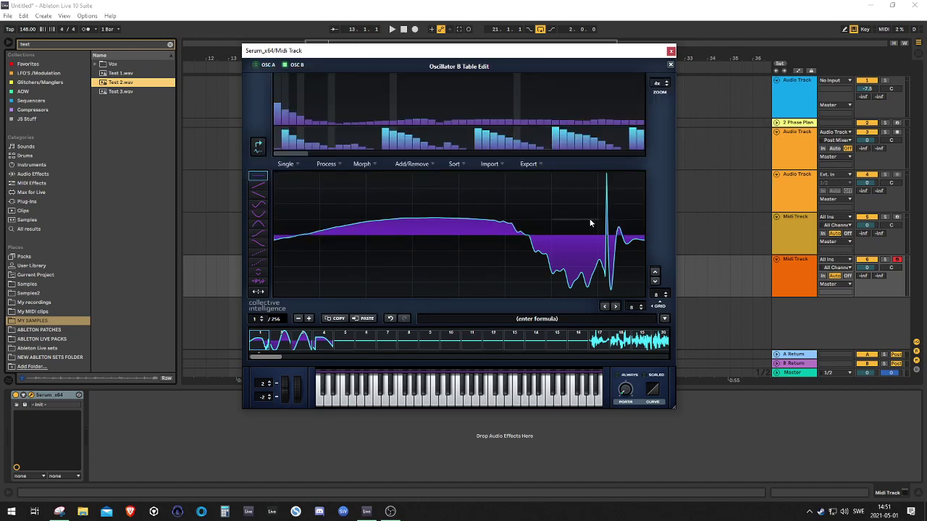
pyautogui.click(670, 64)
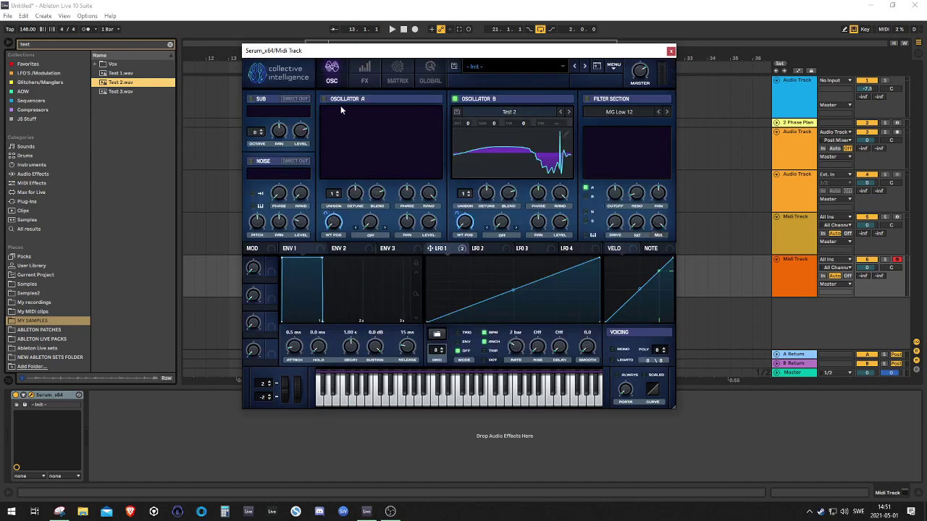
# Step: Delete the MIDI track that holds the VITAL RACK
pyautogui.click(791, 225)
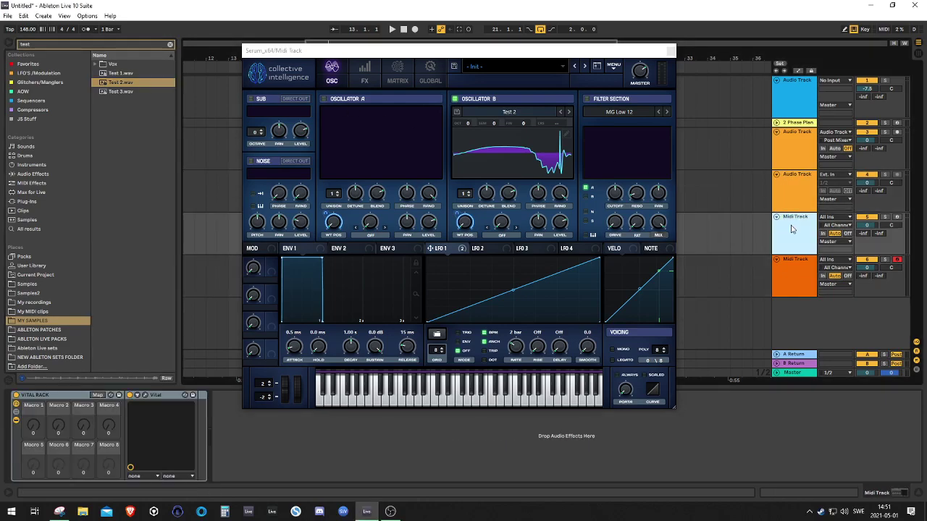
pyautogui.press('Delete')
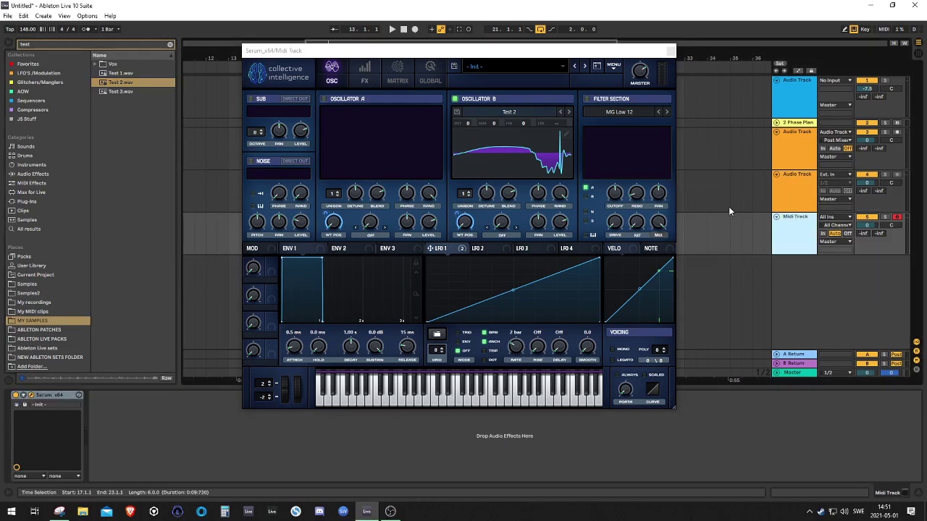
# Step: Export oscillator B's wavetable as a .wav file over the existing Test 2 in MY SAMPLES
pyautogui.click(565, 137)
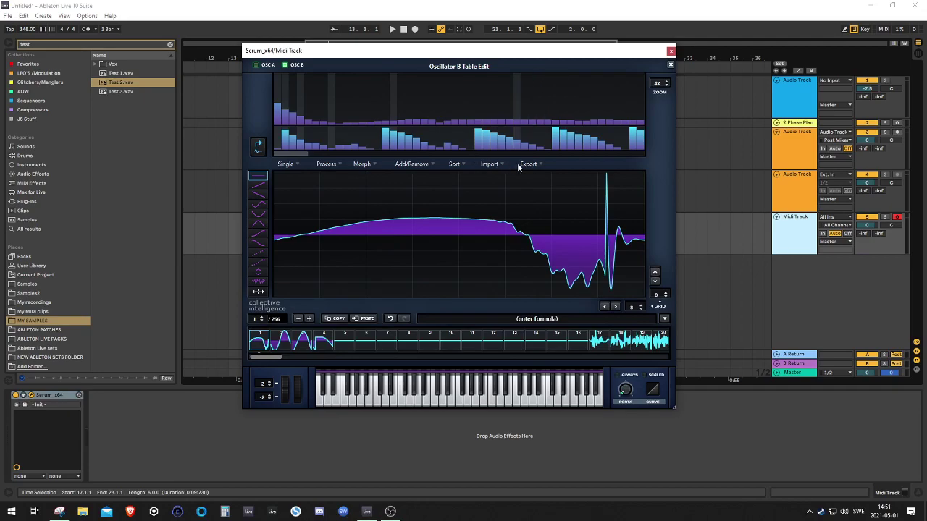
pyautogui.click(535, 165)
pyautogui.scroll(-5, 457, 194)
pyautogui.click(351, 209)
pyautogui.click(627, 289)
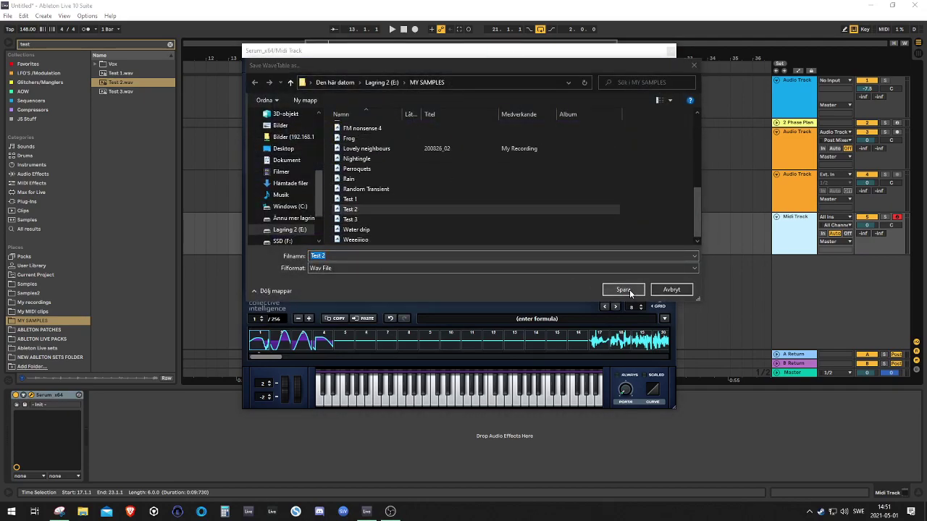
# Step: Export oscillator B's wavetable once more as a .wav named Test 2.1 in MY SAMPLES and close the table editor
pyautogui.click(489, 260)
pyautogui.click(579, 217)
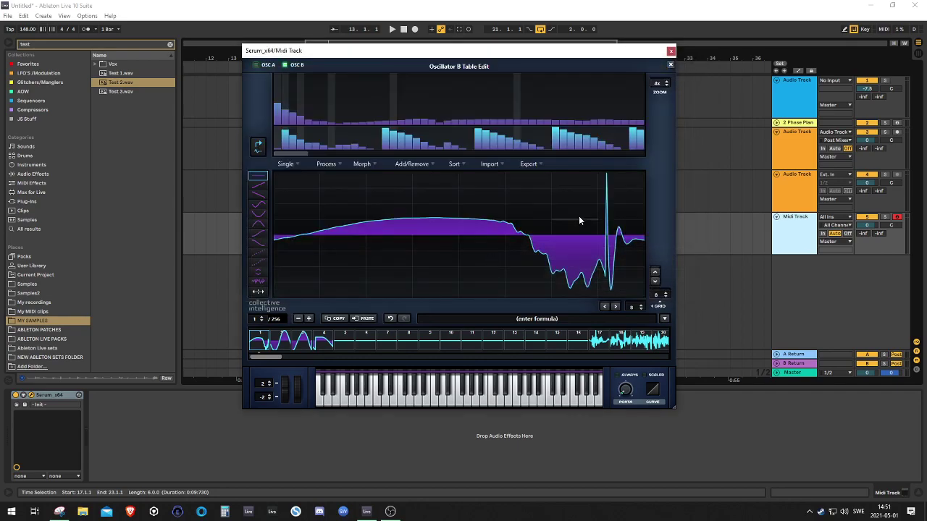
pyautogui.click(528, 164)
pyautogui.click(558, 186)
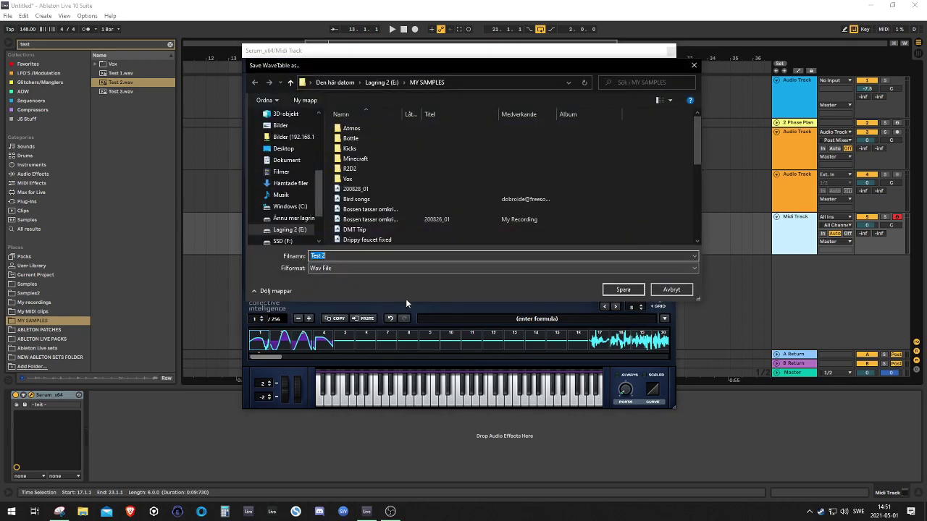
pyautogui.press('Return')
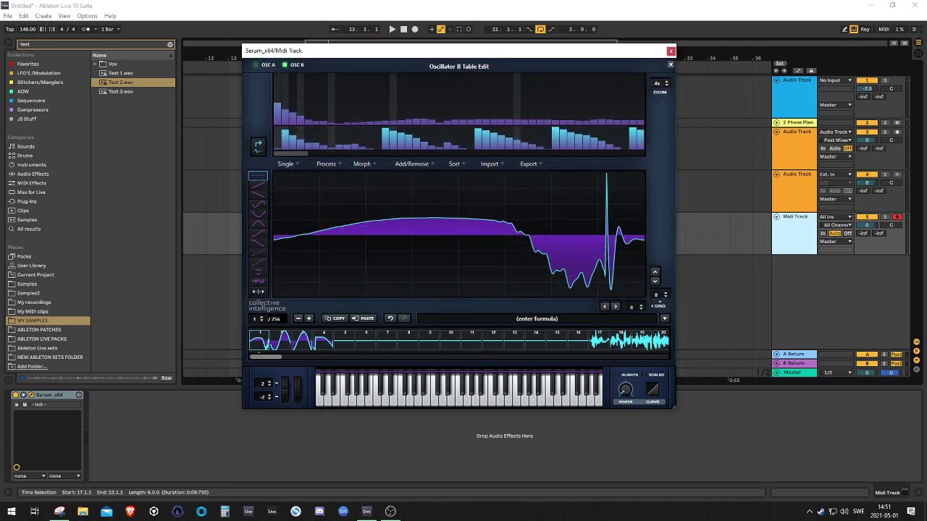
pyautogui.click(670, 64)
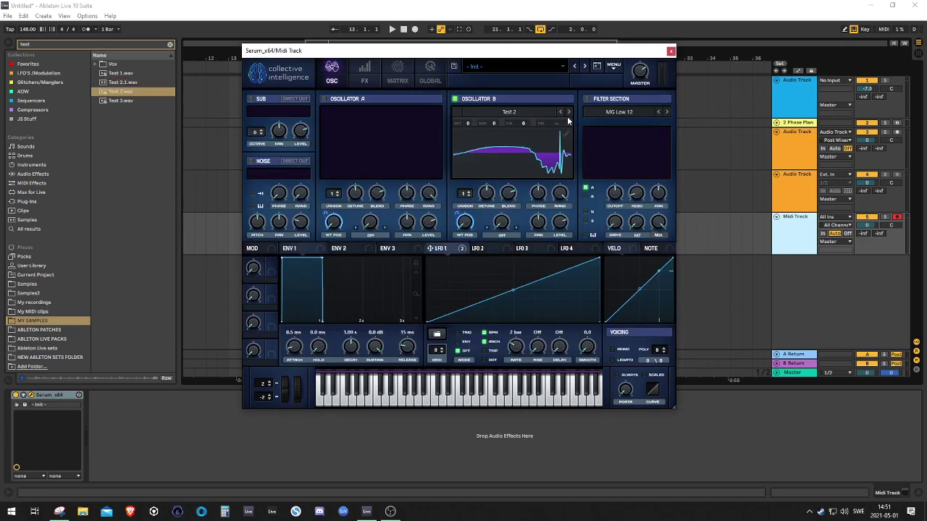
# Step: Turn oscillator B off and oscillator A on, and load Test 3.wav into oscillator A as its wavetable
pyautogui.click(121, 100)
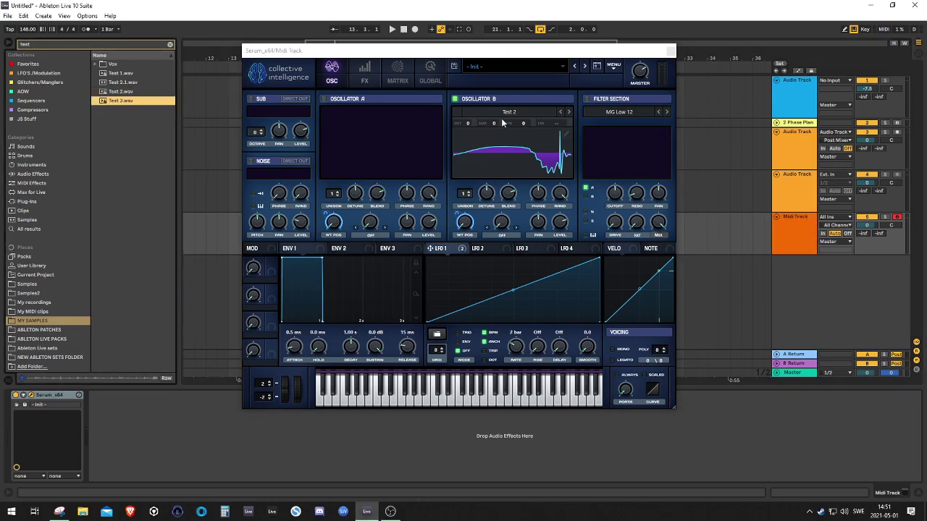
pyautogui.click(455, 99)
pyautogui.click(324, 99)
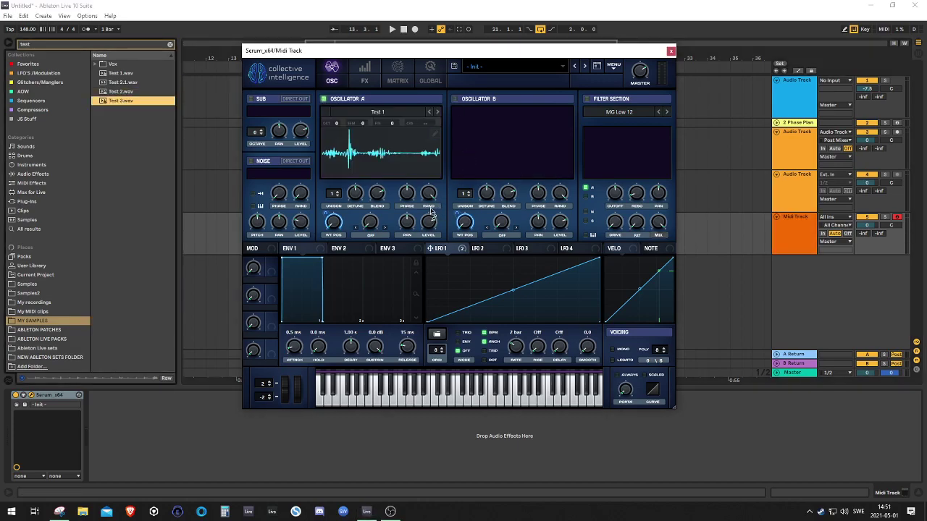
pyautogui.moveTo(120, 101); pyautogui.dragTo(424, 176)
# Step: Normalize oscillator A's Test 3 wavetable in the table editor and audition it with a played note
pyautogui.click(435, 135)
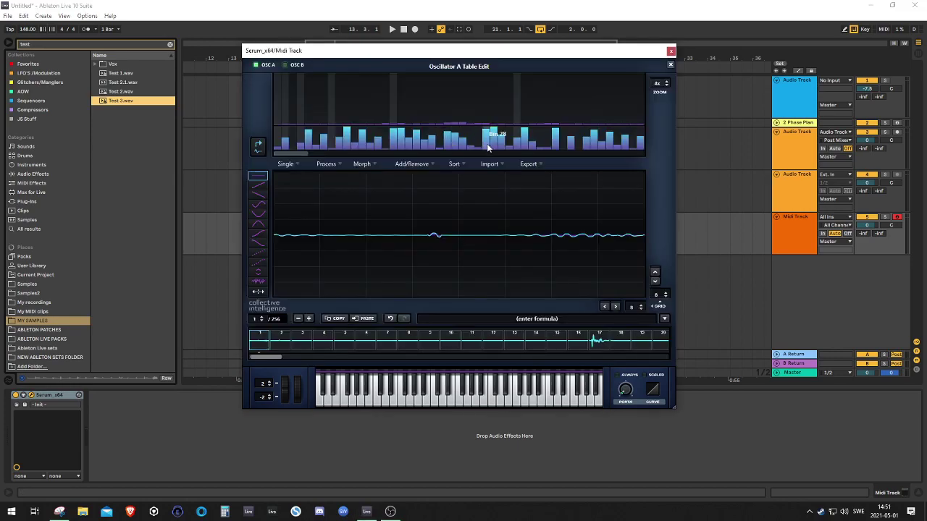
pyautogui.click(333, 164)
pyautogui.click(341, 176)
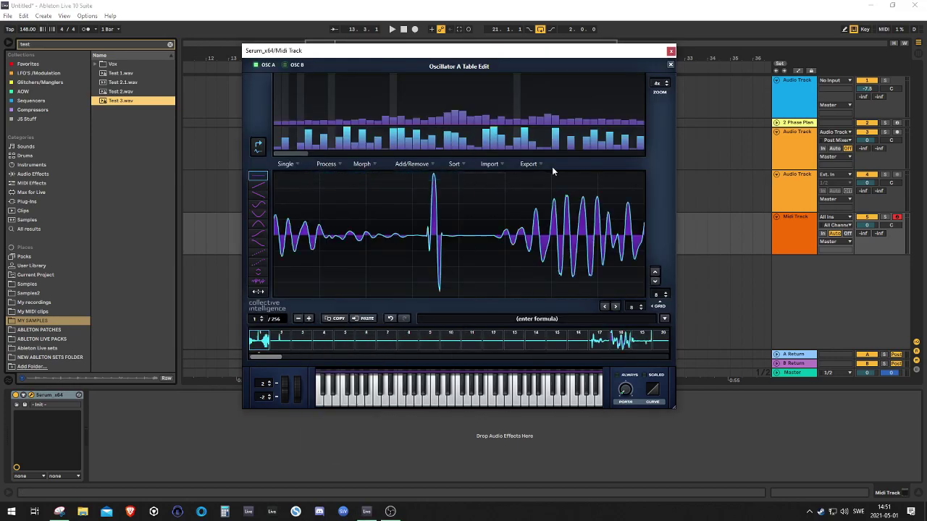
pyautogui.click(669, 65)
pyautogui.press('a')
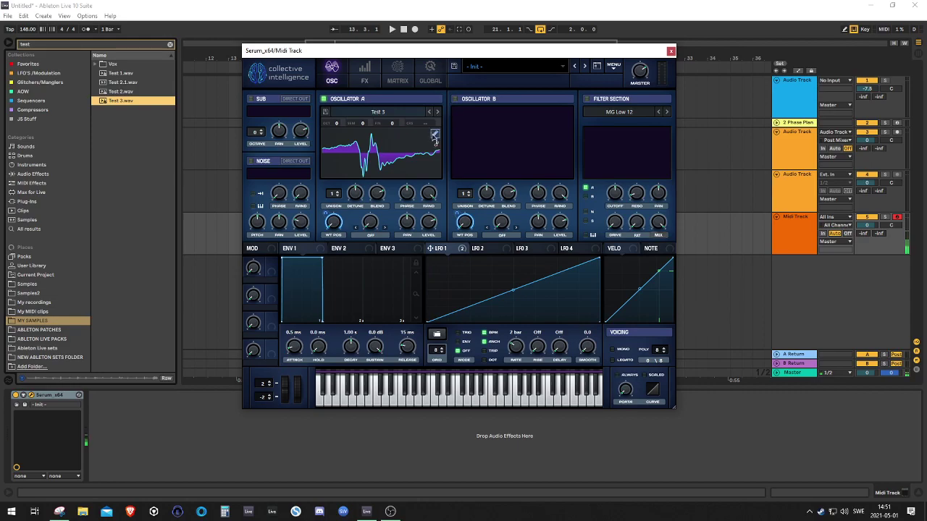
# Step: Export oscillator A's wavetable as a .wav over the existing Test 3 in MY SAMPLES and close Serum
pyautogui.click(435, 135)
pyautogui.click(528, 165)
pyautogui.click(561, 187)
pyautogui.scroll(-5, 405, 220)
pyautogui.click(406, 219)
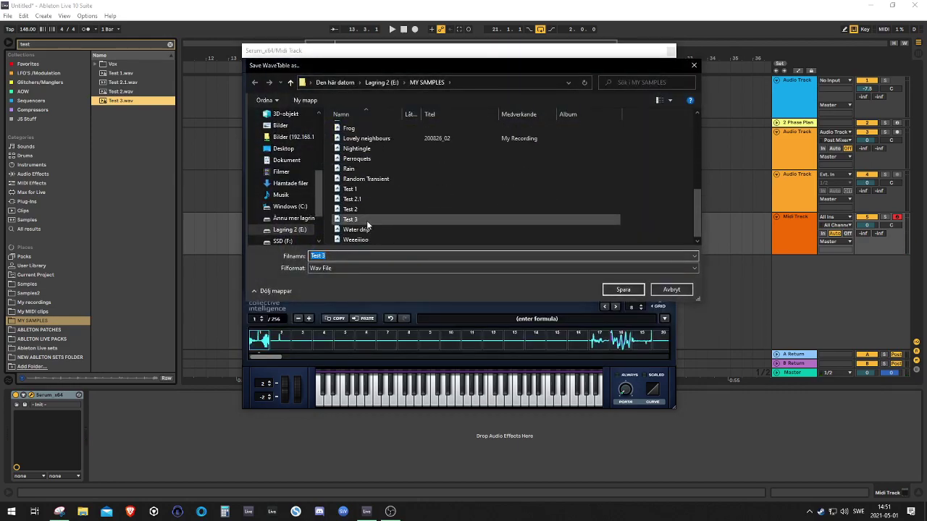
pyautogui.click(621, 289)
pyautogui.click(484, 255)
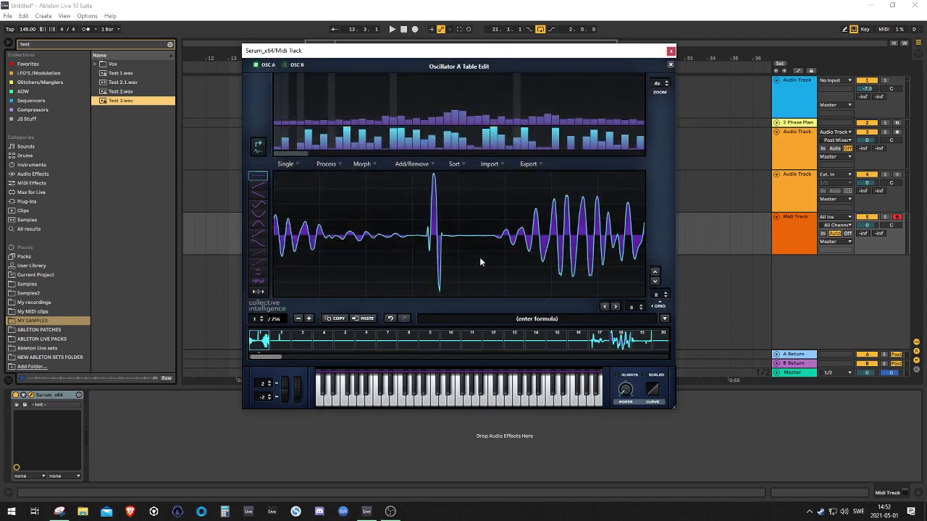
pyautogui.click(671, 66)
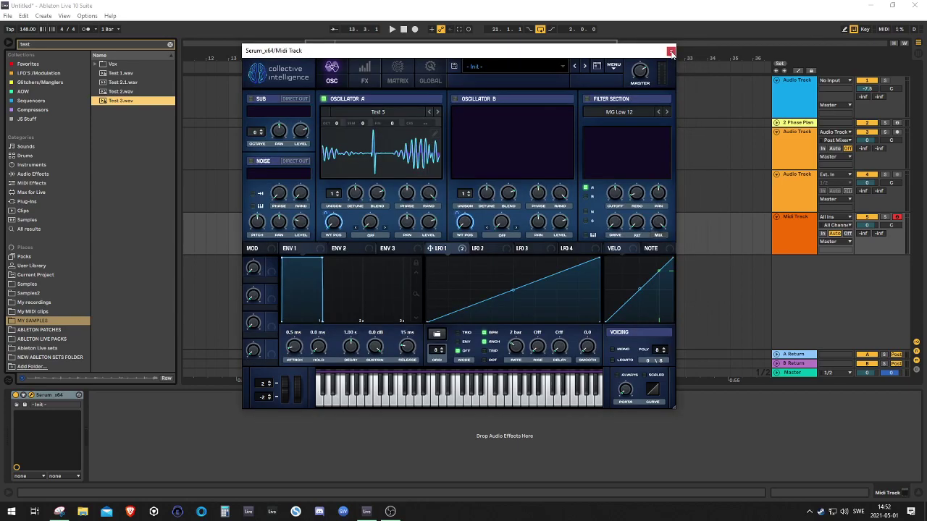
pyautogui.click(670, 51)
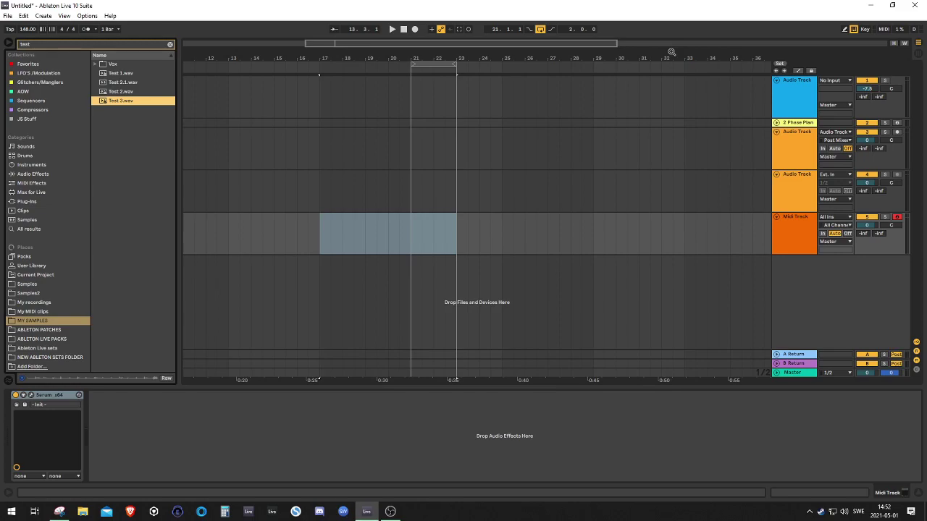
# Step: Unfold the 2-Phase Plant Rack track, show the device inside its rack and open the Phase Plant window
pyautogui.click(789, 238)
pyautogui.click(800, 194)
pyautogui.click(804, 152)
pyautogui.click(800, 125)
pyautogui.click(777, 124)
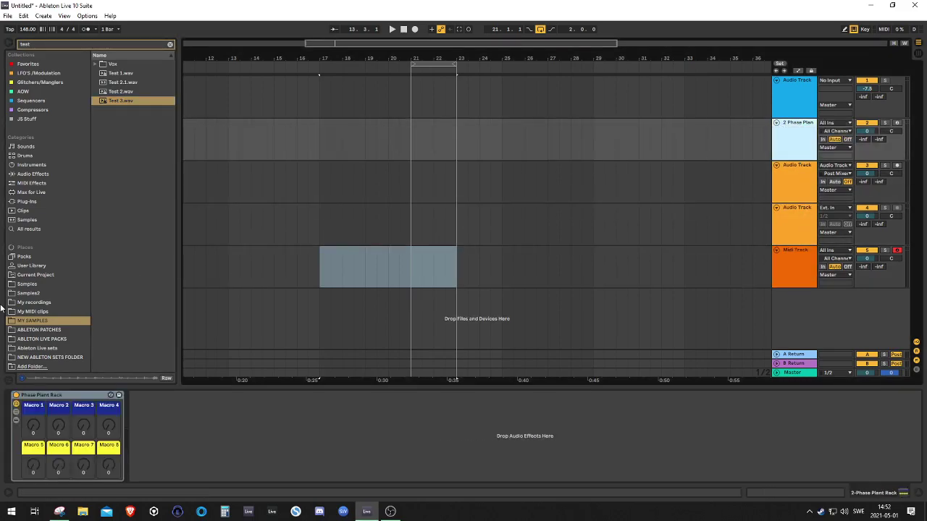
pyautogui.click(16, 413)
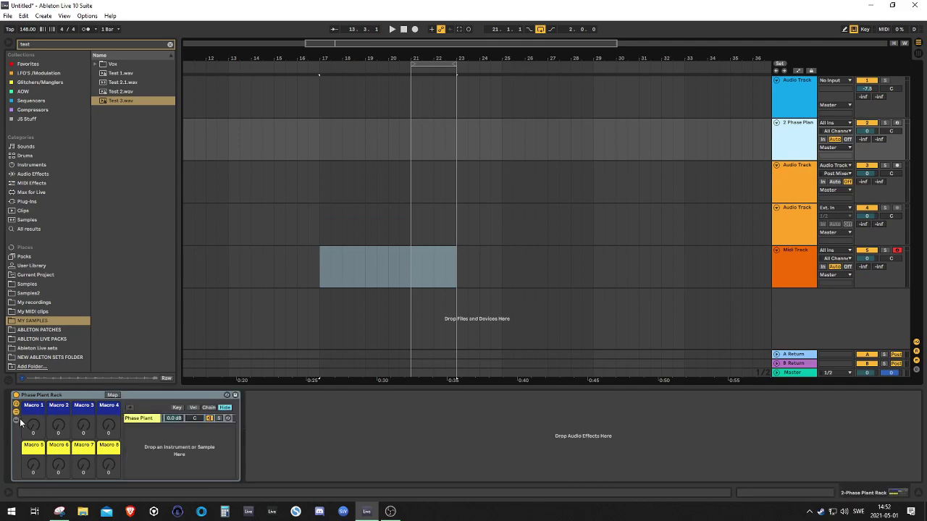
pyautogui.click(17, 419)
pyautogui.click(16, 413)
pyautogui.click(145, 395)
pyautogui.moveTo(355, 45); pyautogui.dragTo(463, 41)
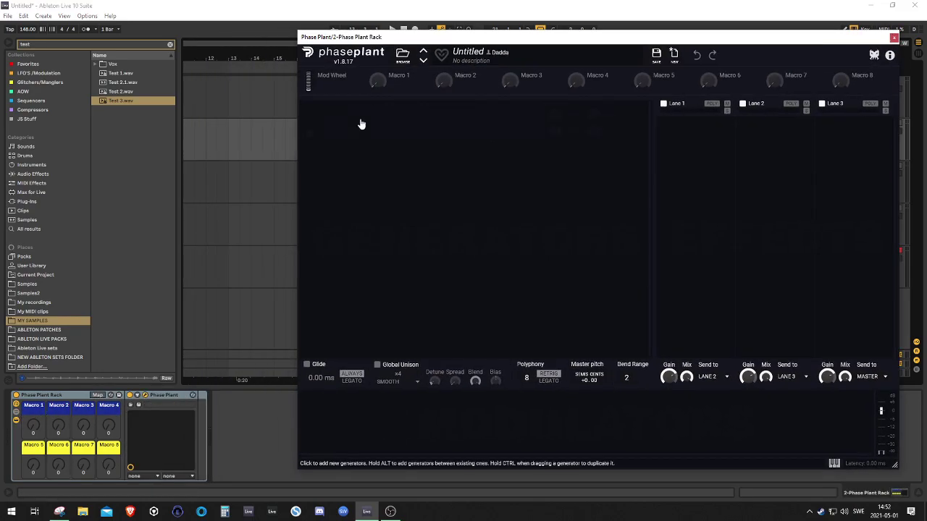
# Step: Add a Wavetable generator in Phase Plant and load Test 1.wav into it
pyautogui.click(359, 124)
pyautogui.click(388, 182)
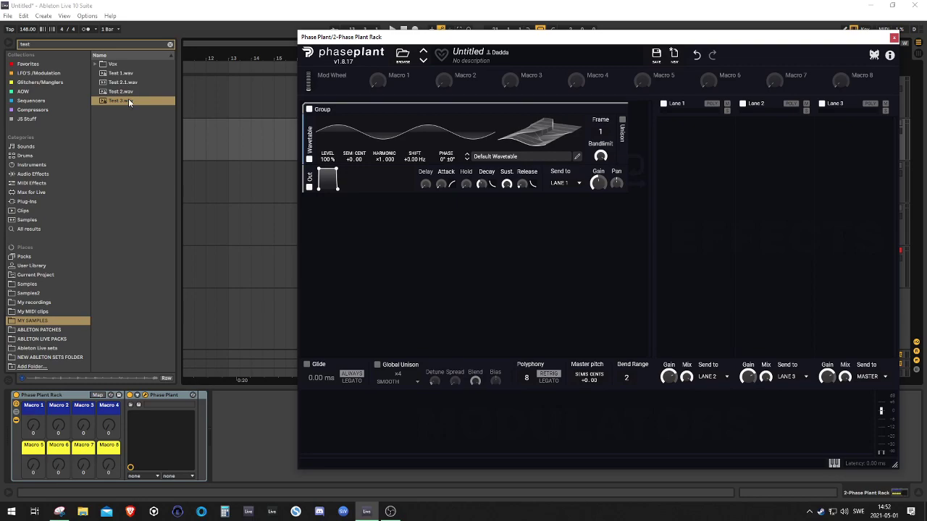
pyautogui.moveTo(120, 73); pyautogui.dragTo(496, 140)
pyautogui.moveTo(524, 37); pyautogui.dragTo(437, 41)
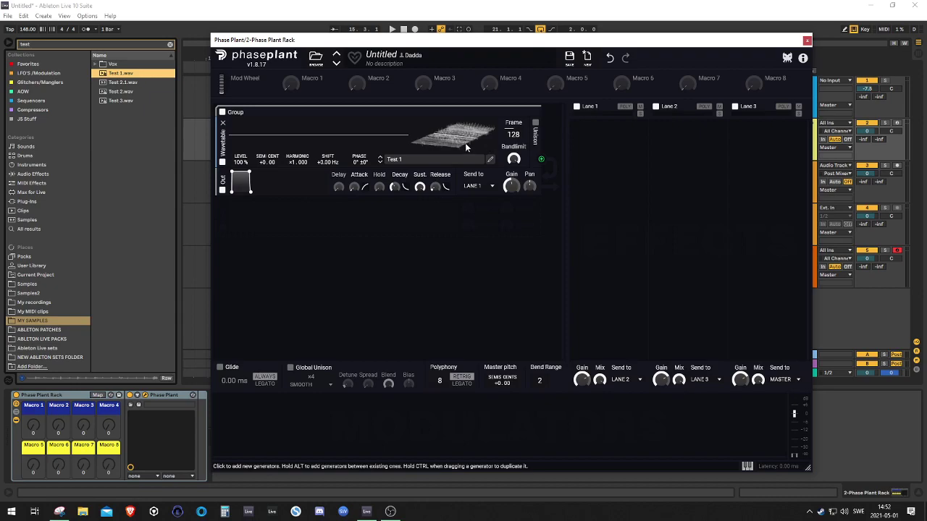
pyautogui.moveTo(467, 141)
pyautogui.mouseDown()
pyautogui.moveTo(467, 102)
pyautogui.moveTo(467, 141)
pyautogui.mouseUp()
# Step: Add a Random modulator, raise its Smooth amount and sync its rate to the tempo at 2/4
pyautogui.click(254, 413)
pyautogui.click(268, 446)
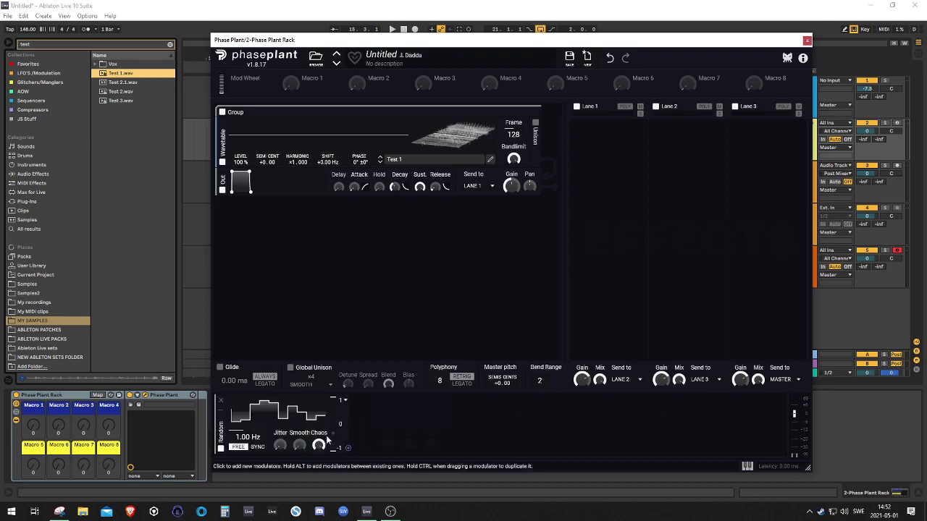
pyautogui.moveTo(300, 446); pyautogui.dragTo(300, 436)
pyautogui.click(259, 447)
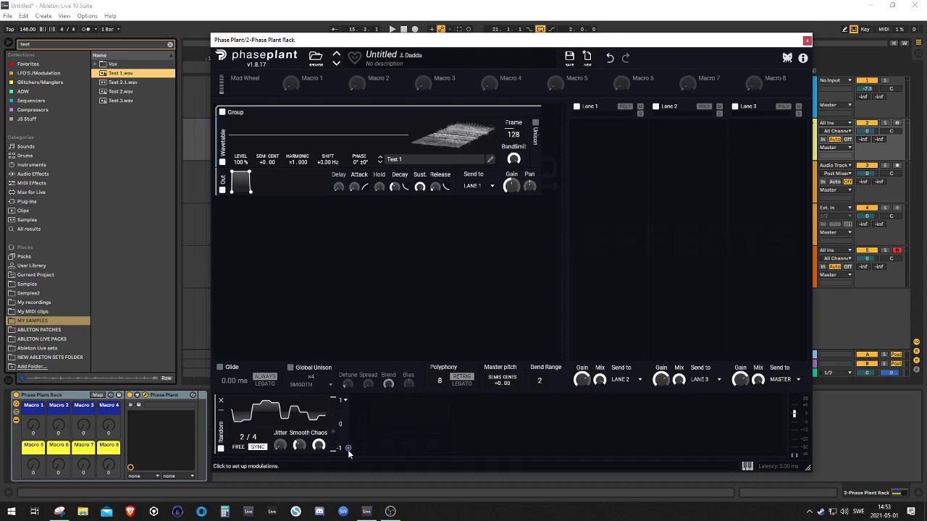
# Step: Assign the Random modulator to the wavetable's Frame and arm the Phase Plant track for playing
pyautogui.moveTo(348, 447); pyautogui.dragTo(513, 136)
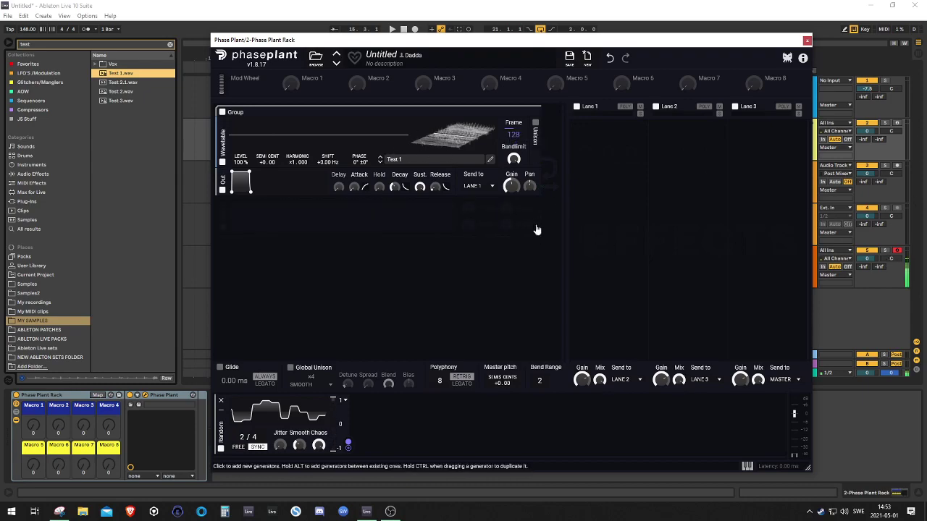
pyautogui.click(895, 166)
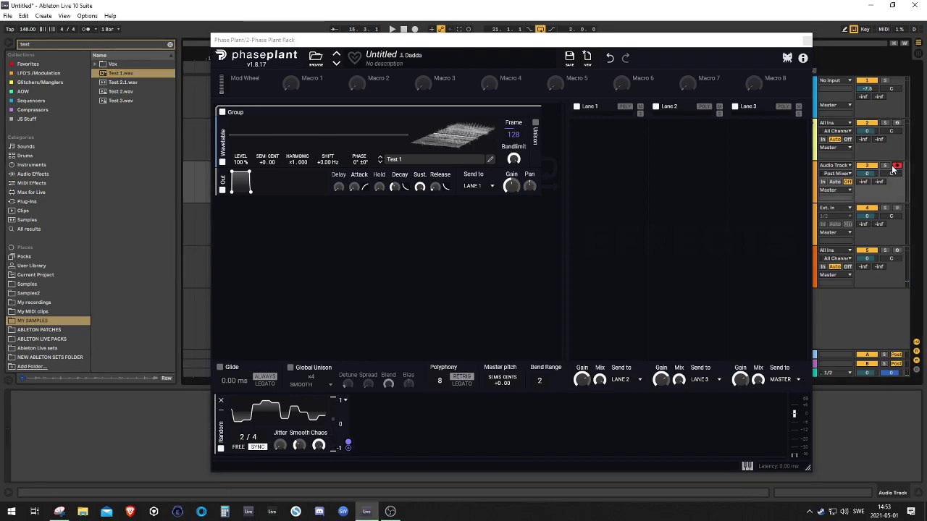
pyautogui.click(897, 124)
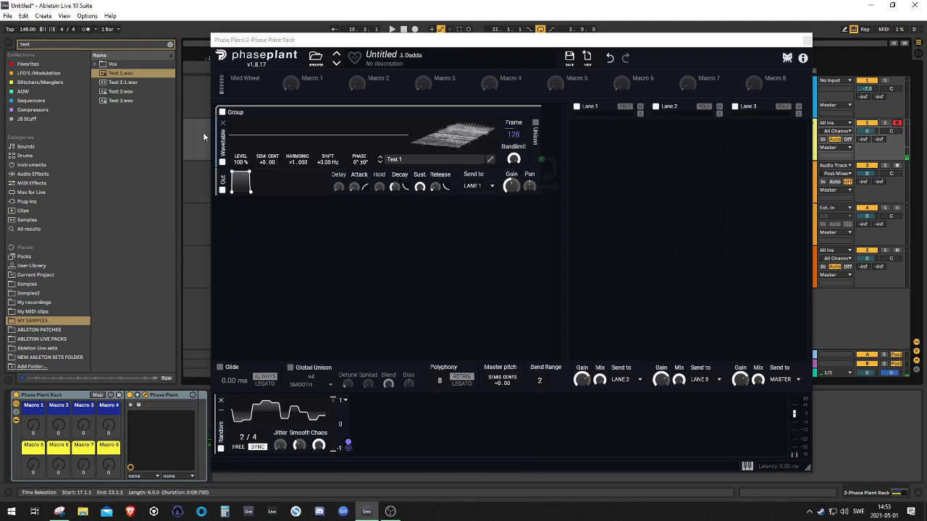
# Step: Audition the Test 1 wavetable at -12 semitones and other pitches, returning its tuning to 0
pyautogui.moveTo(269, 168); pyautogui.dragTo(269, 194)
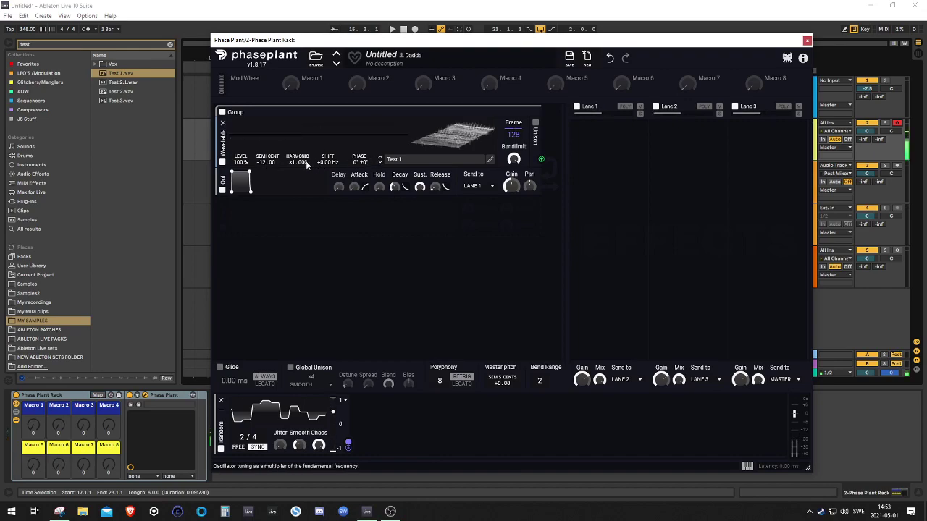
pyautogui.doubleClick(267, 162)
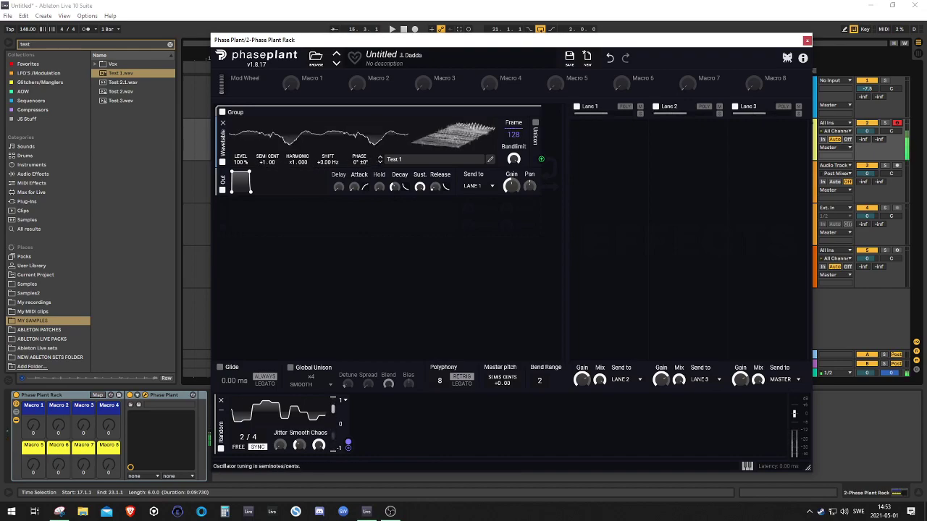
pyautogui.moveTo(262, 163); pyautogui.dragTo(262, 128)
pyautogui.moveTo(267, 164); pyautogui.dragTo(267, 192)
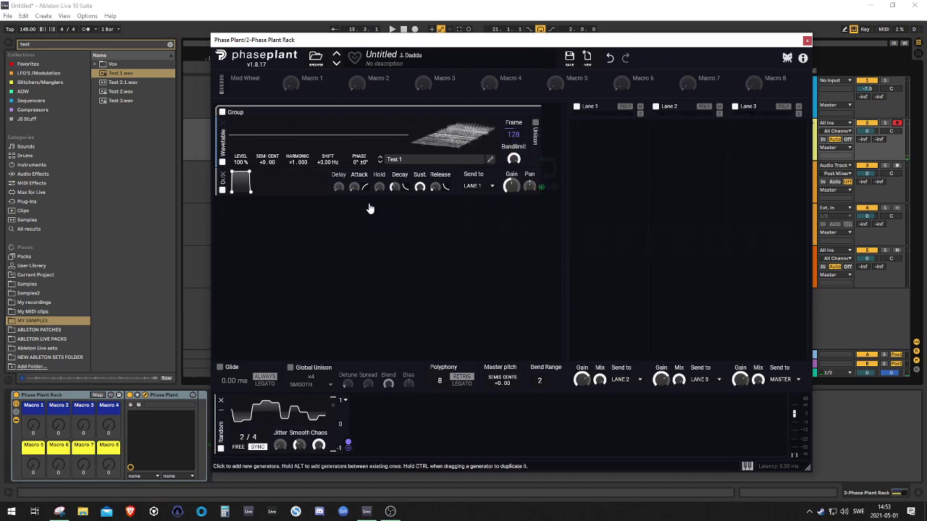
# Step: Add a second group below the wavetable generator and name the two groups Test 1 and Test 2
pyautogui.click(296, 232)
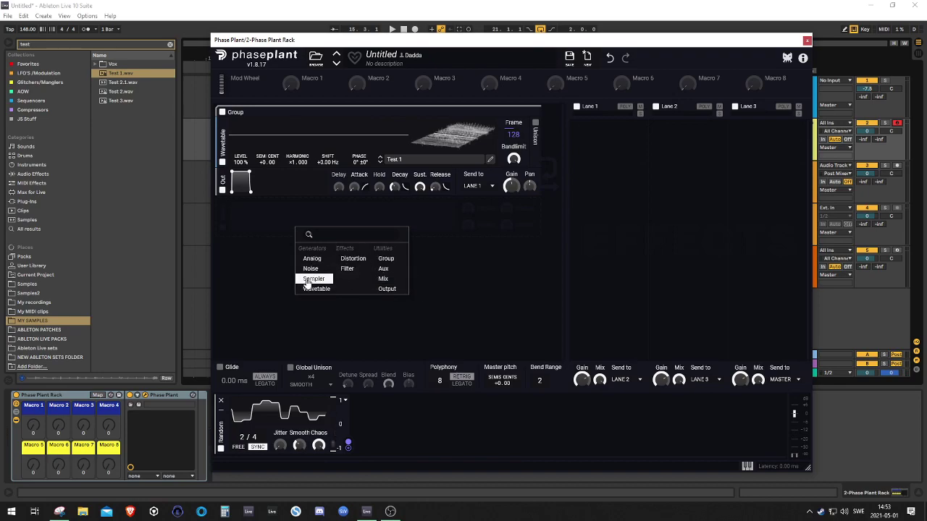
pyautogui.click(389, 258)
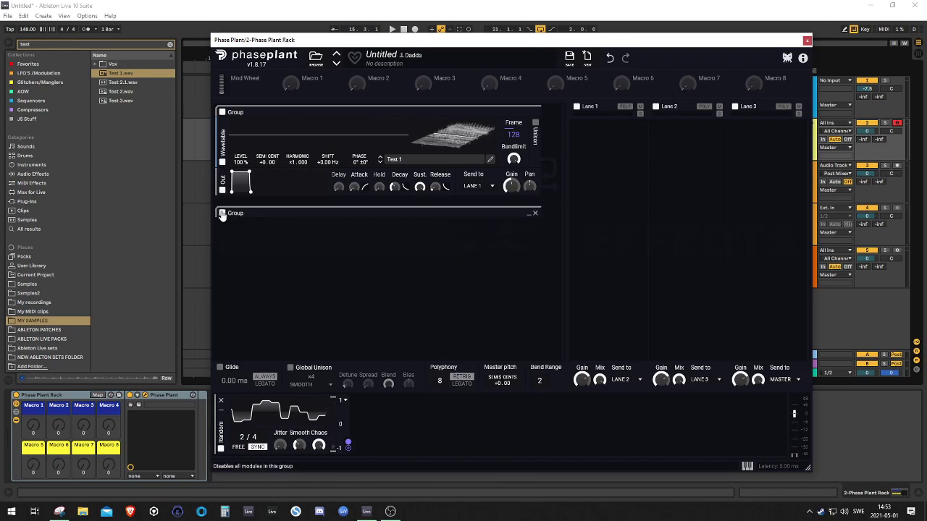
pyautogui.click(373, 246)
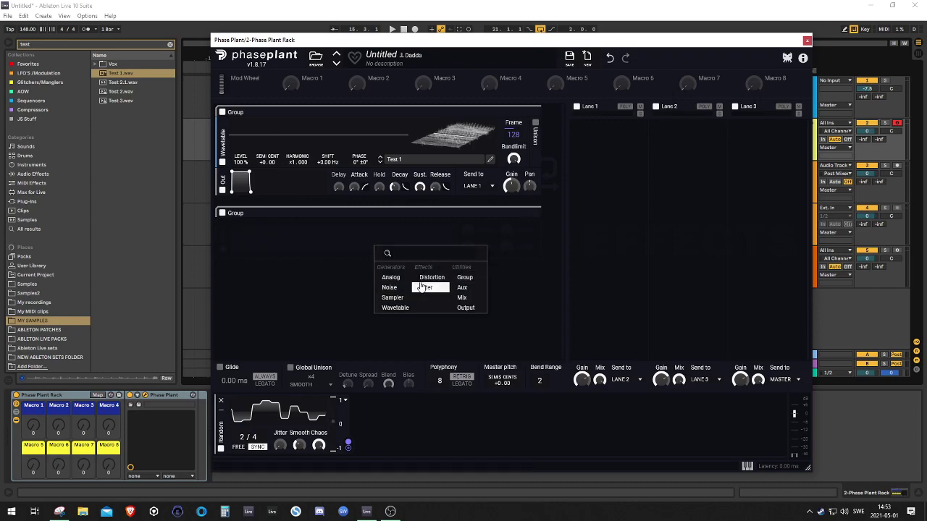
pyautogui.click(259, 112)
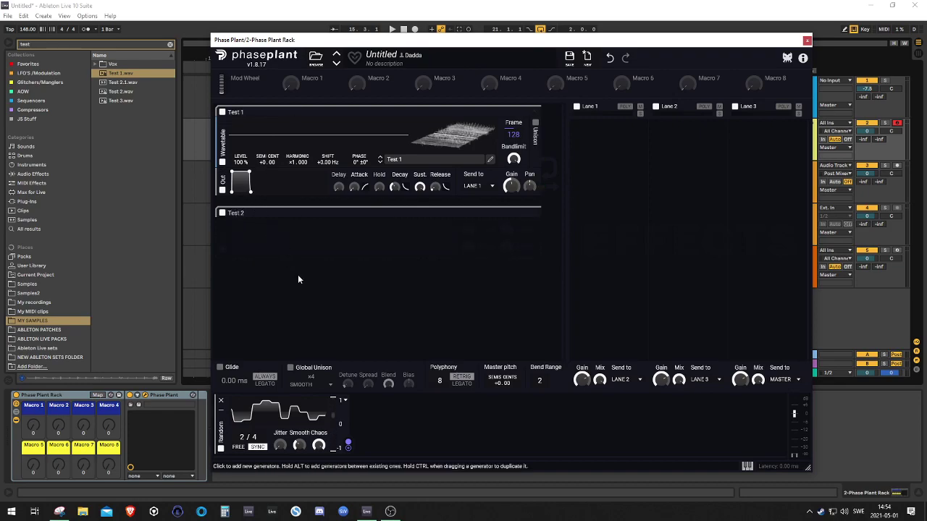
# Step: Duplicate the empty Test 2 group several times in the generator area
pyautogui.click(304, 254)
pyautogui.click(461, 271)
pyautogui.keyDown('ctrl'); pyautogui.click(424, 209); pyautogui.keyUp('ctrl')
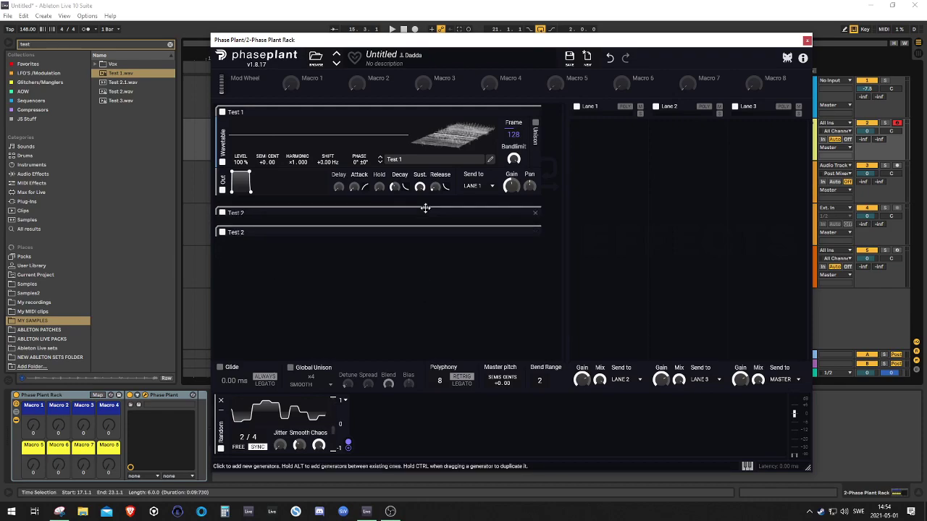
pyautogui.doubleClick(245, 235)
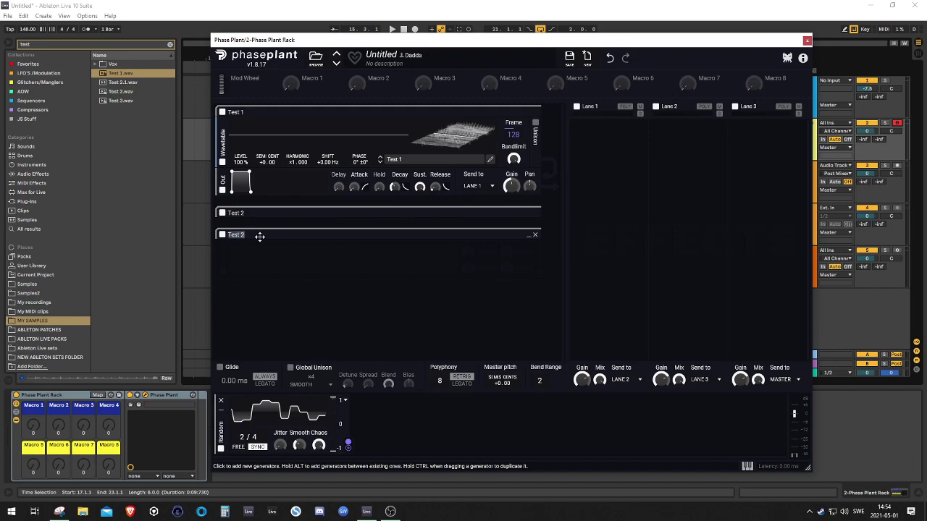
pyautogui.keyDown('ctrl'); pyautogui.click(345, 212); pyautogui.keyUp('ctrl')
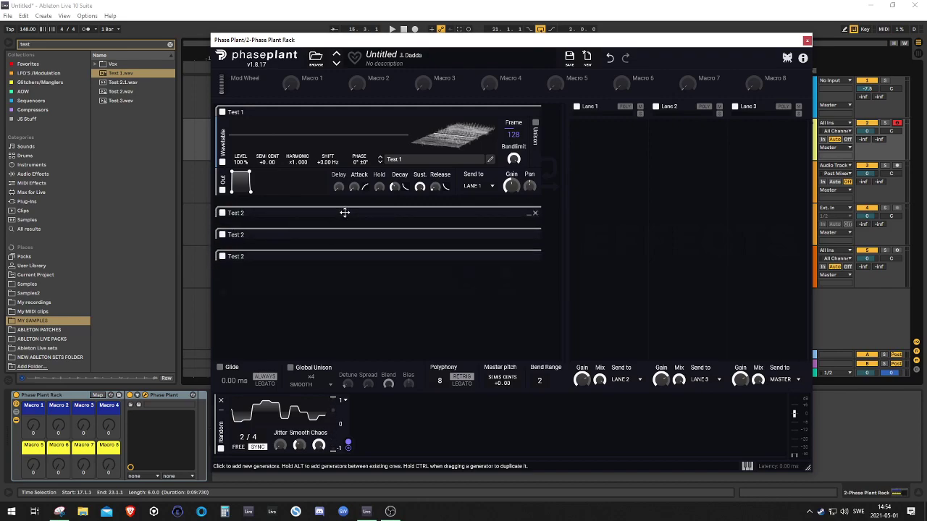
pyautogui.keyDown('ctrl'); pyautogui.click(344, 212); pyautogui.keyUp('ctrl')
pyautogui.keyDown('ctrl'); pyautogui.click(344, 212); pyautogui.keyUp('ctrl')
# Step: Remove the surplus copies of the Test 2 group and duplicate the remaining one once
pyautogui.click(536, 214)
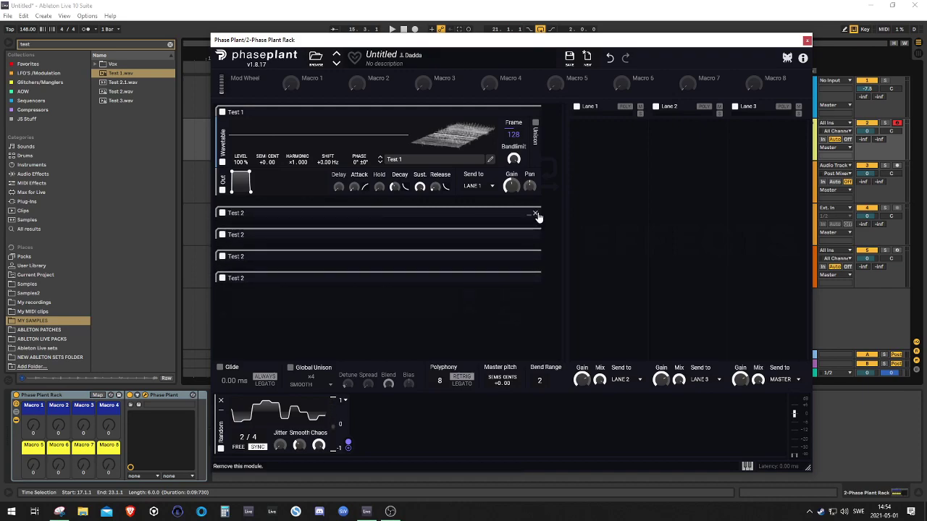
pyautogui.click(535, 215)
pyautogui.click(536, 214)
pyautogui.click(536, 214)
pyautogui.keyDown('ctrl'); pyautogui.click(403, 216); pyautogui.keyUp('ctrl')
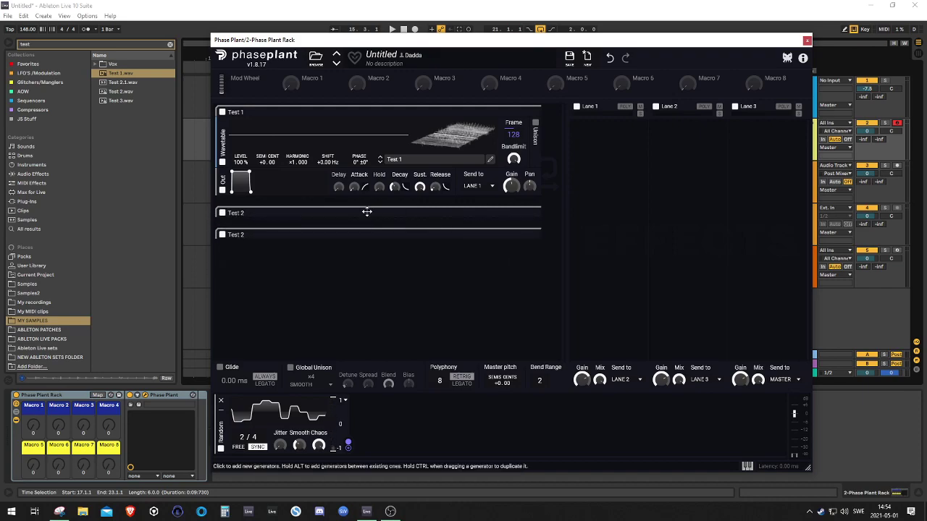
# Step: Rename the duplicated Test 2 group to Test 3
pyautogui.doubleClick(239, 215)
pyautogui.doubleClick(240, 233)
pyautogui.write('Test')
pyautogui.press('Return')
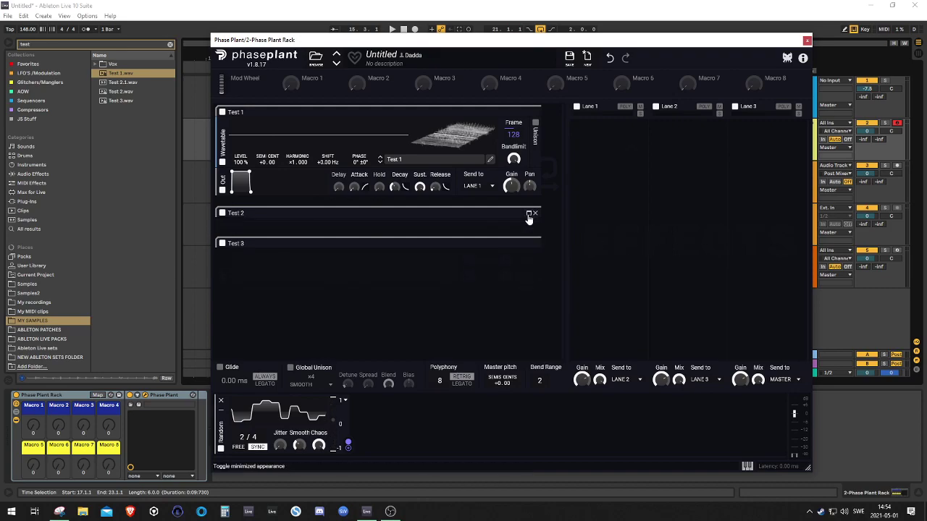
# Step: Add a Wavetable generator to the Test 3 group and another one to the Test 2 group
pyautogui.click(351, 280)
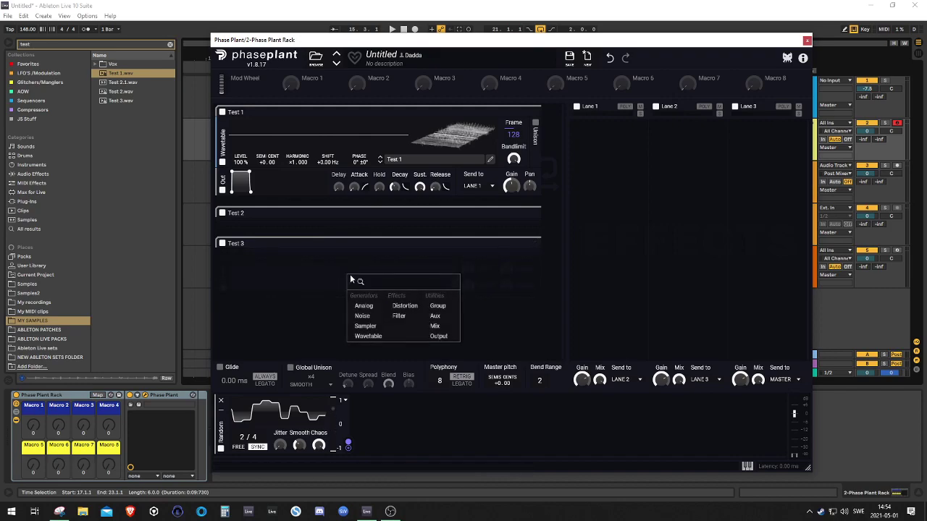
pyautogui.click(368, 336)
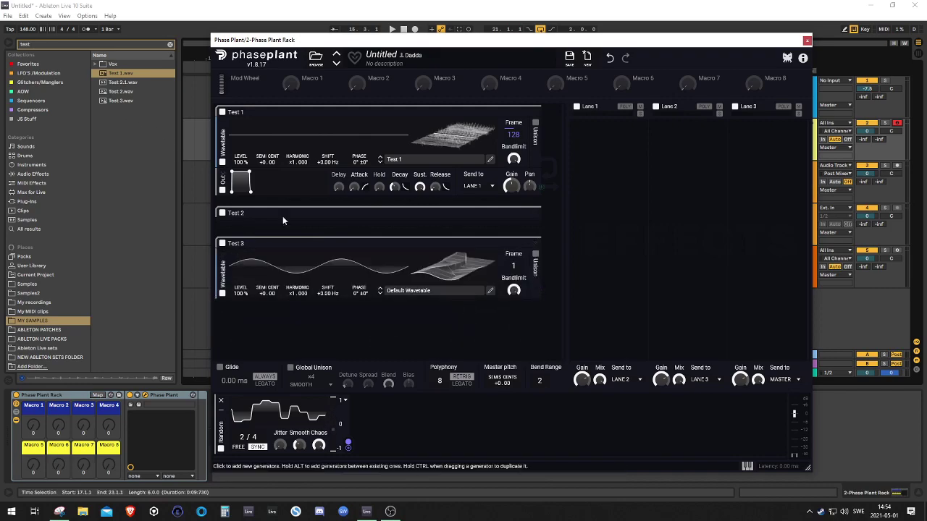
pyautogui.click(529, 215)
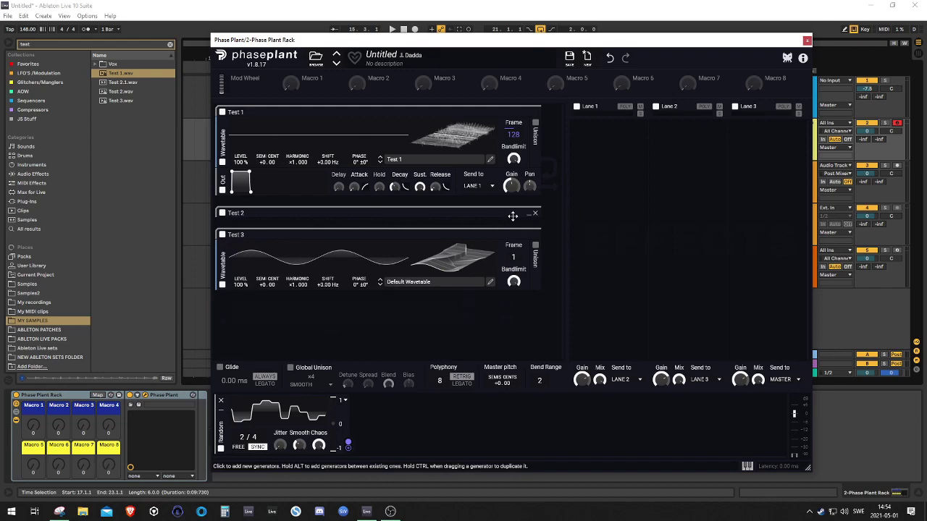
pyautogui.click(336, 233)
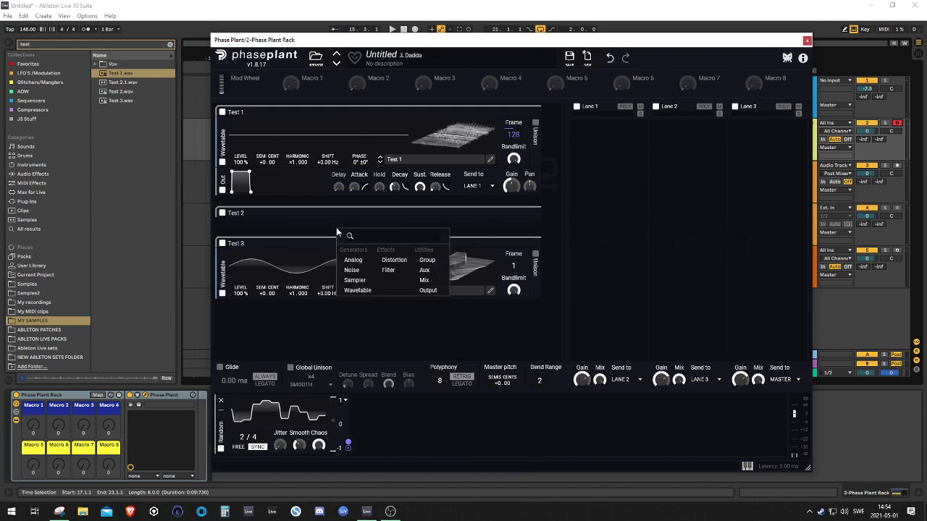
pyautogui.click(361, 289)
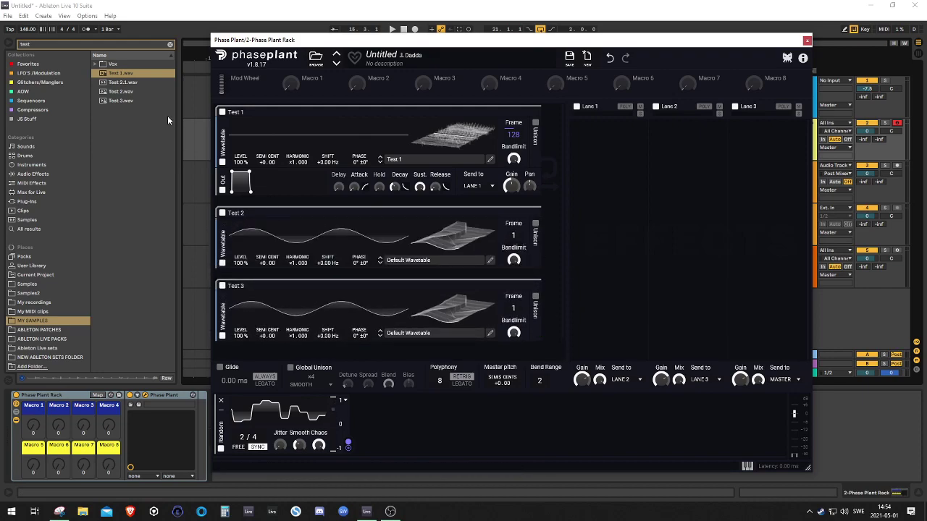
# Step: Load Test 2.1.wav into the Test 2 wavetable and Test 3.wav into the Test 3 wavetable, and disable both groups
pyautogui.moveTo(124, 87); pyautogui.dragTo(368, 243)
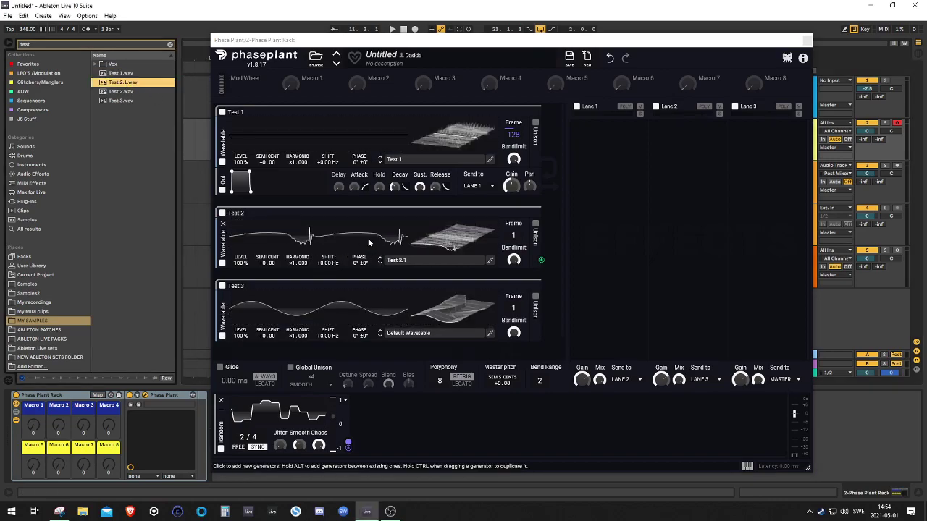
pyautogui.moveTo(121, 105); pyautogui.dragTo(409, 324)
pyautogui.click(222, 286)
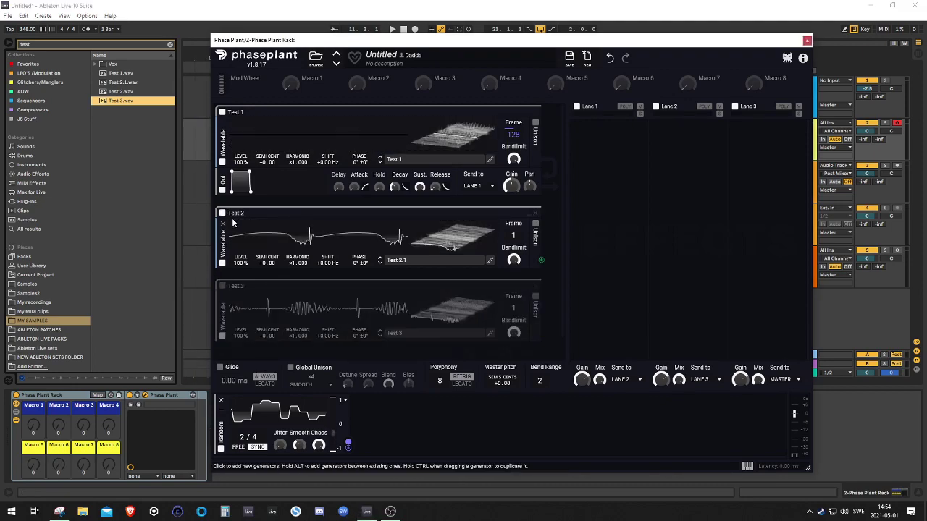
pyautogui.click(222, 213)
# Step: Route the Random modulator to the Test 3 wavetable's Frame at 100% and set that Frame to 128
pyautogui.click(348, 445)
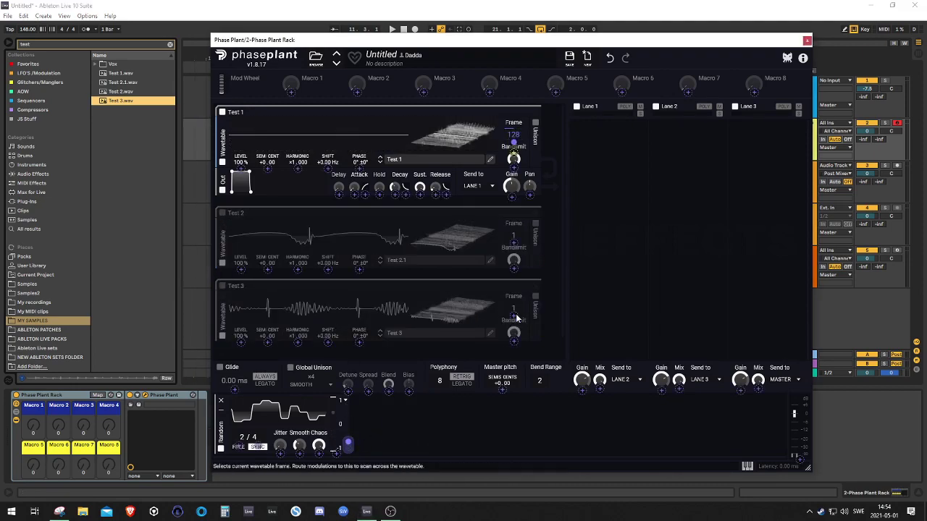
pyautogui.click(513, 317)
pyautogui.moveTo(517, 319); pyautogui.dragTo(514, 311)
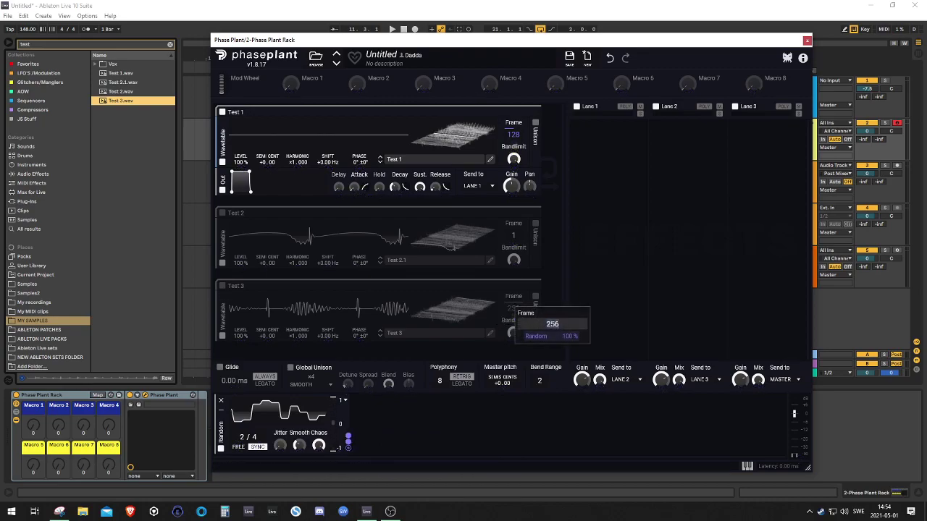
pyautogui.press('Return')
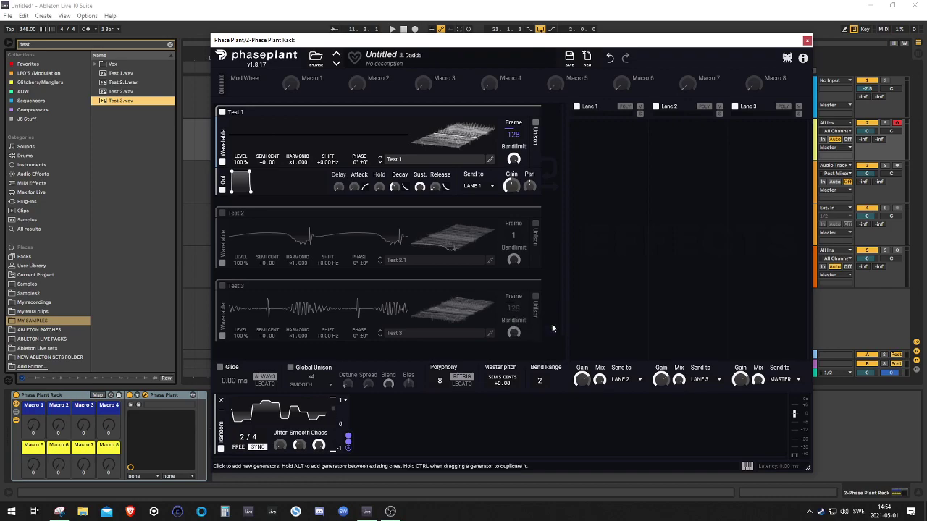
# Step: Set the Test 2 wavetable's Frame to 128 and modulate it with the Random modulator
pyautogui.doubleClick(512, 233)
pyautogui.write('128')
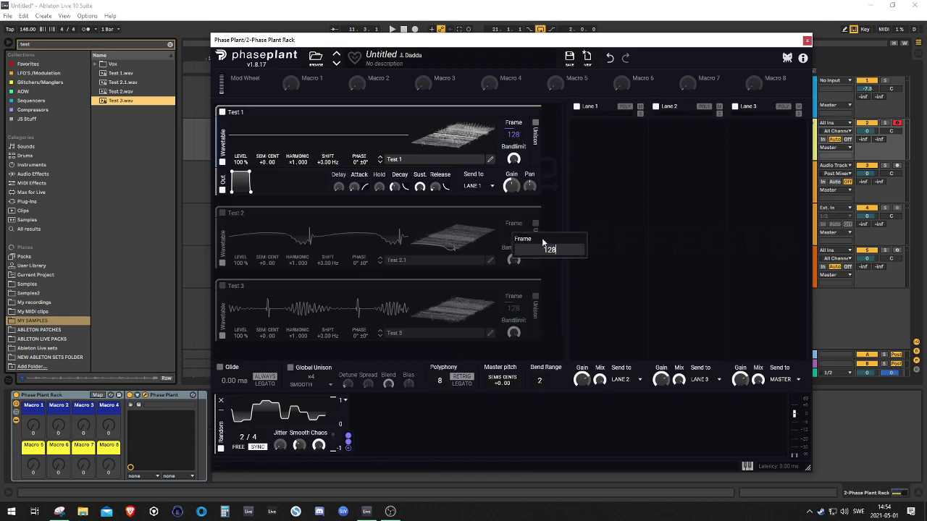
pyautogui.press('Return')
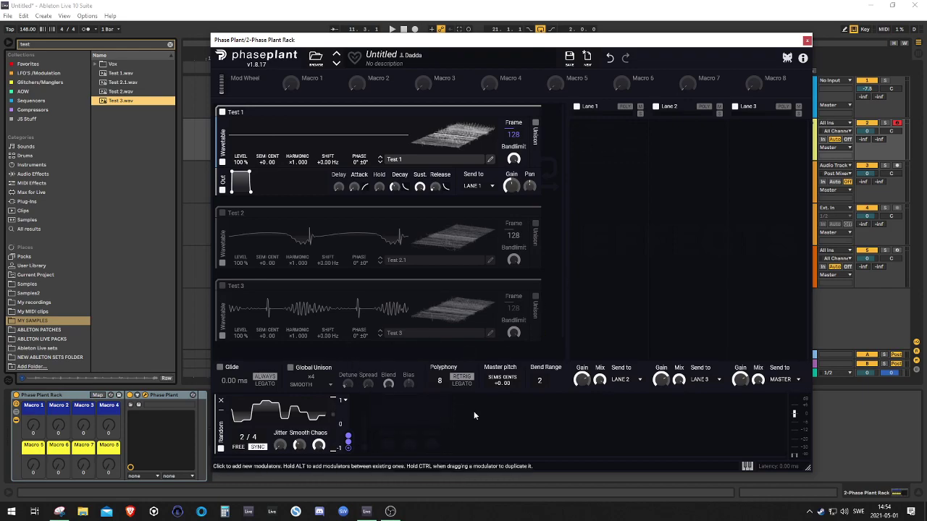
pyautogui.click(348, 447)
pyautogui.moveTo(513, 243); pyautogui.dragTo(513, 149)
pyautogui.click(605, 271)
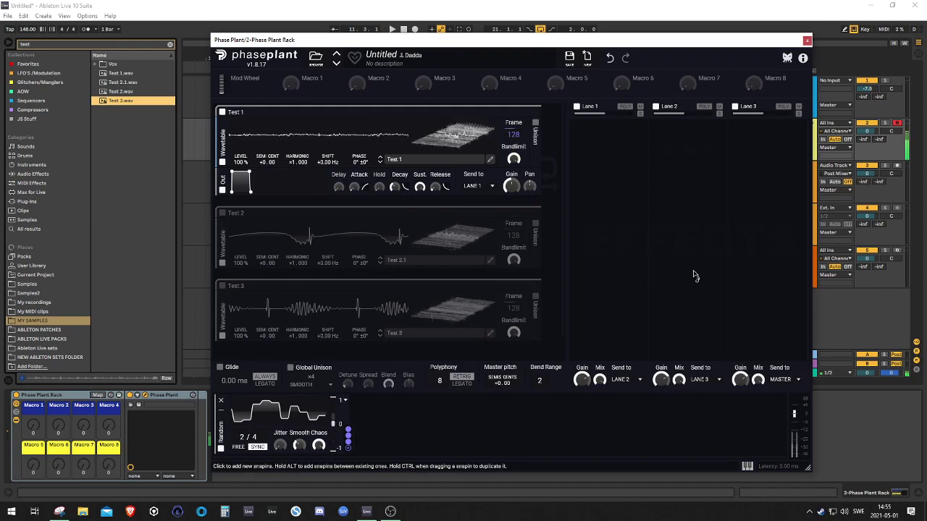
# Step: Disable the Test 1 group, enable Test 2, and add an Output to both the Test 2 and Test 3 groups
pyautogui.click(222, 112)
pyautogui.click(222, 213)
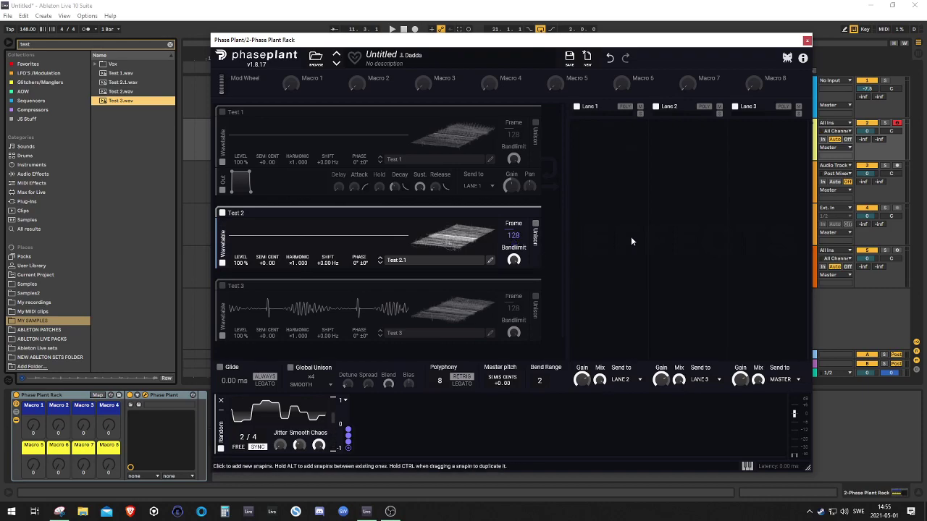
pyautogui.click(282, 276)
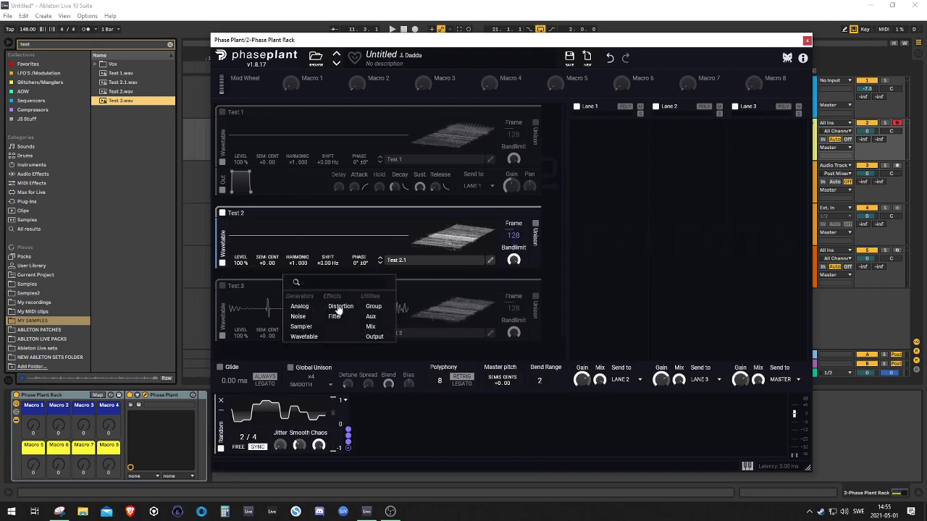
pyautogui.click(386, 336)
pyautogui.scroll(-2, 423, 354)
pyautogui.click(443, 325)
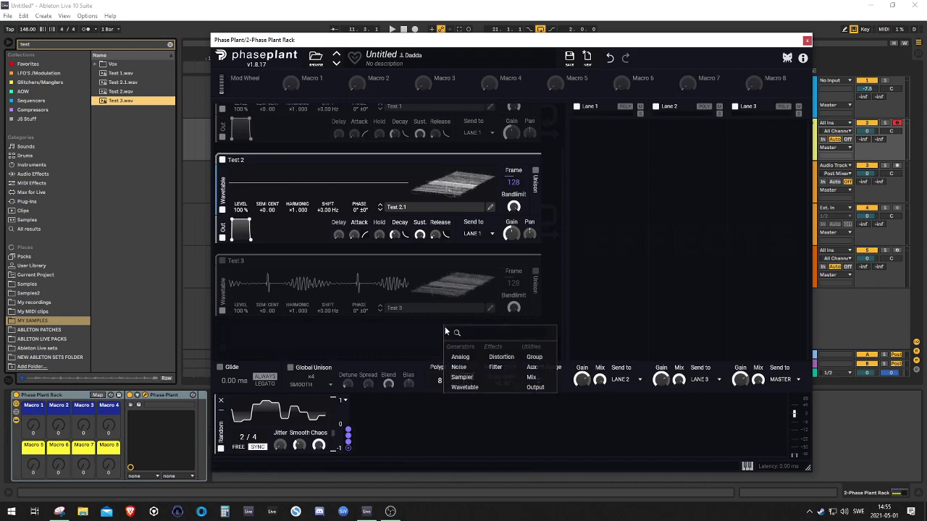
pyautogui.click(537, 386)
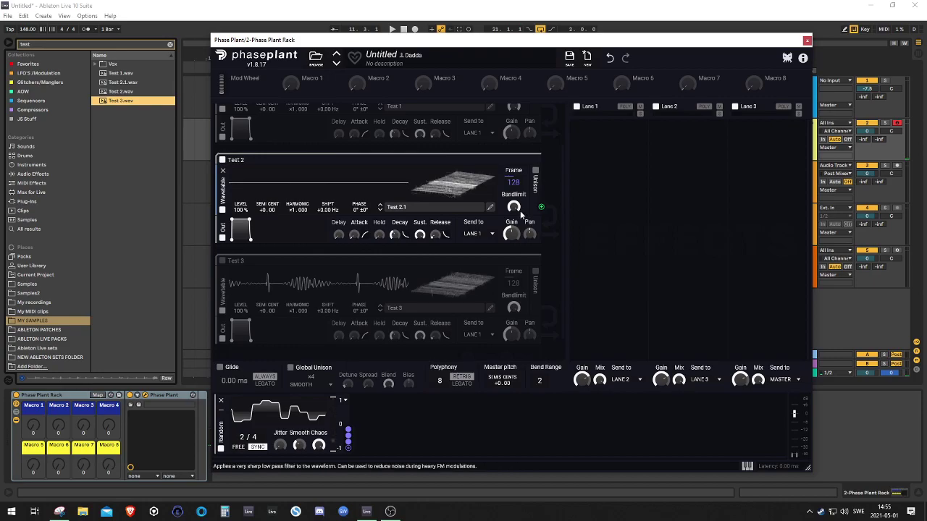
# Step: Make Test 1 the only enabled group and minimize the Test 2 and Test 3 groups
pyautogui.scroll(2, 224, 167)
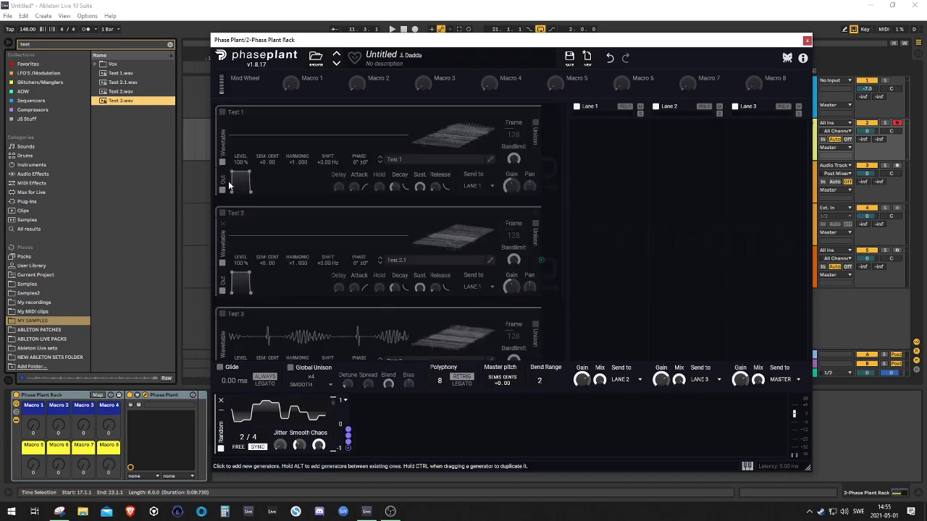
pyautogui.click(222, 113)
pyautogui.click(527, 213)
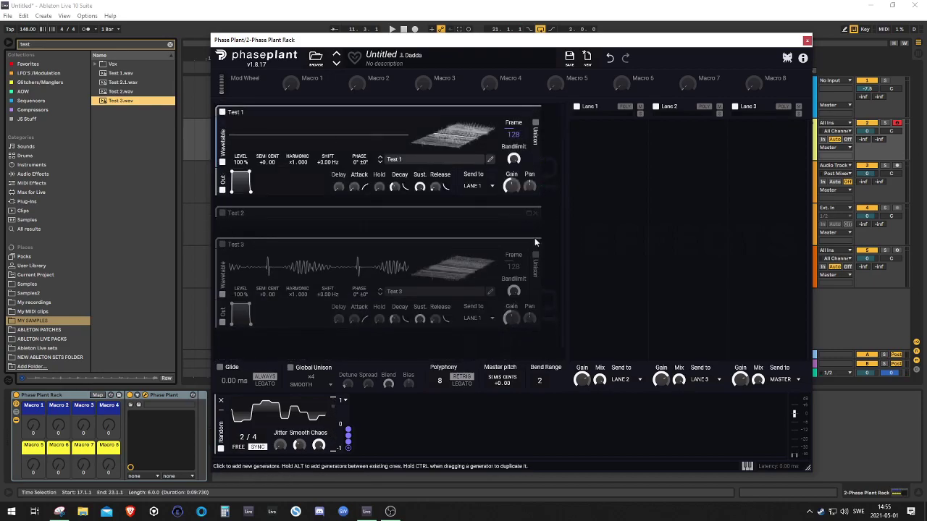
pyautogui.click(527, 245)
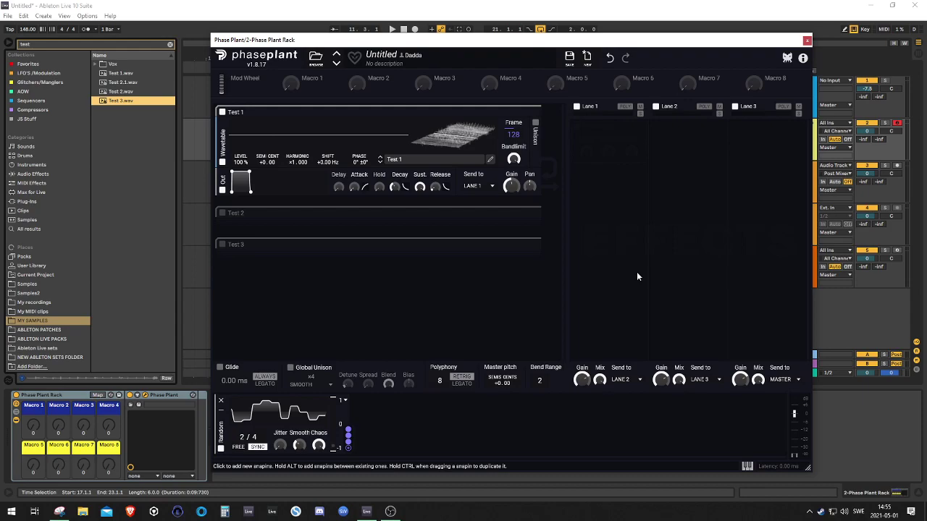
# Step: Add a Bitcrush effect to Lane 1 and try out different Bits settings on the Test 1 wavetable
pyautogui.click(602, 139)
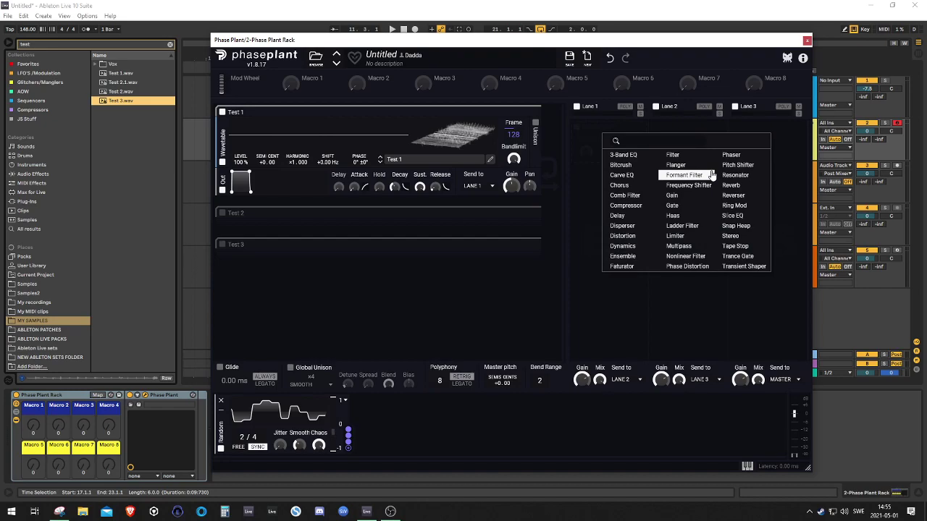
pyautogui.click(620, 165)
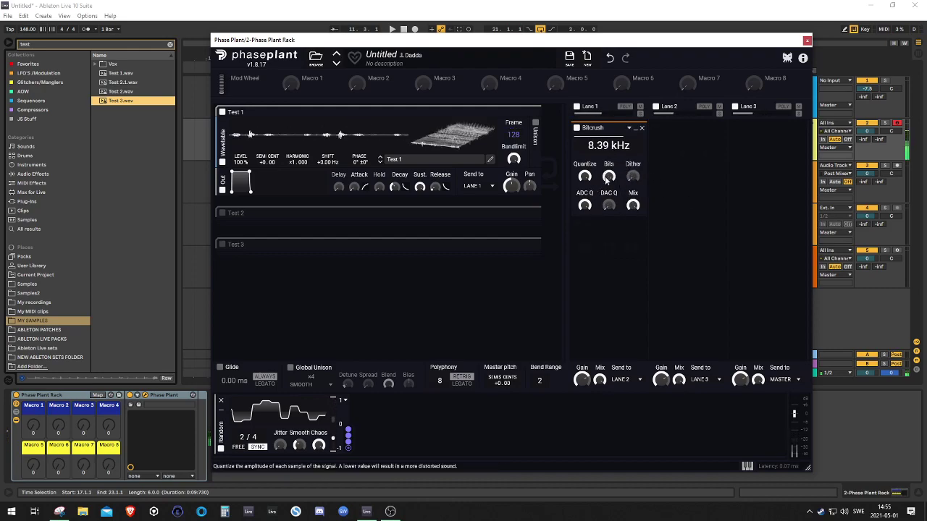
pyautogui.moveTo(612, 176); pyautogui.dragTo(611, 178)
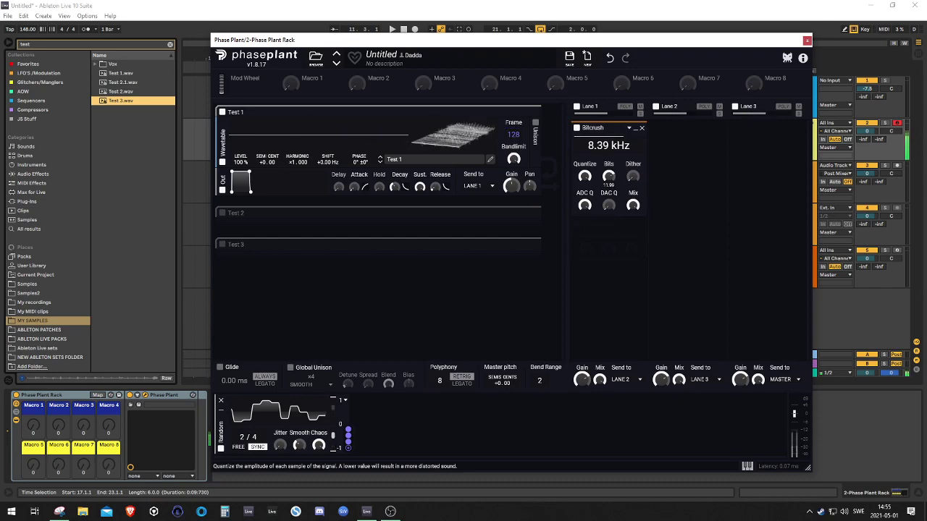
pyautogui.rightClick(606, 177)
pyautogui.write('1')
pyautogui.press('Return')
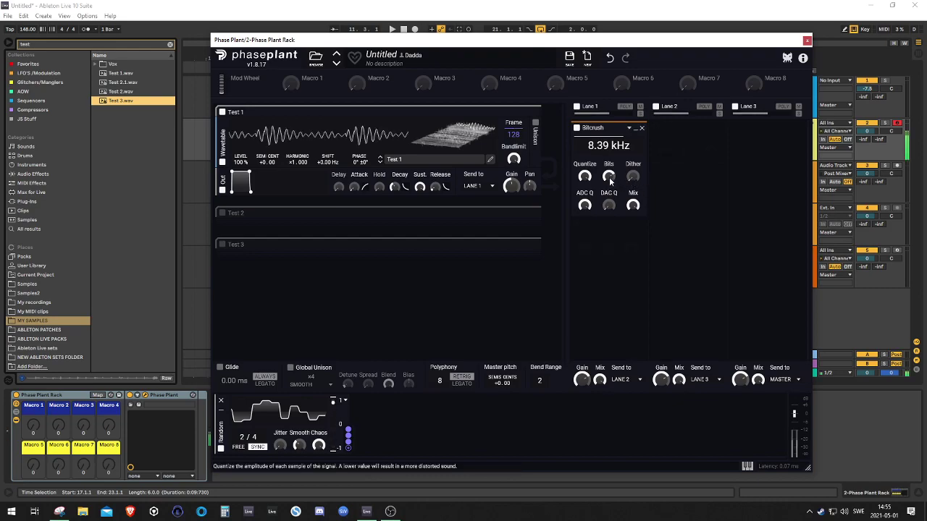
pyautogui.moveTo(610, 181); pyautogui.dragTo(609, 166)
pyautogui.doubleClick(610, 181)
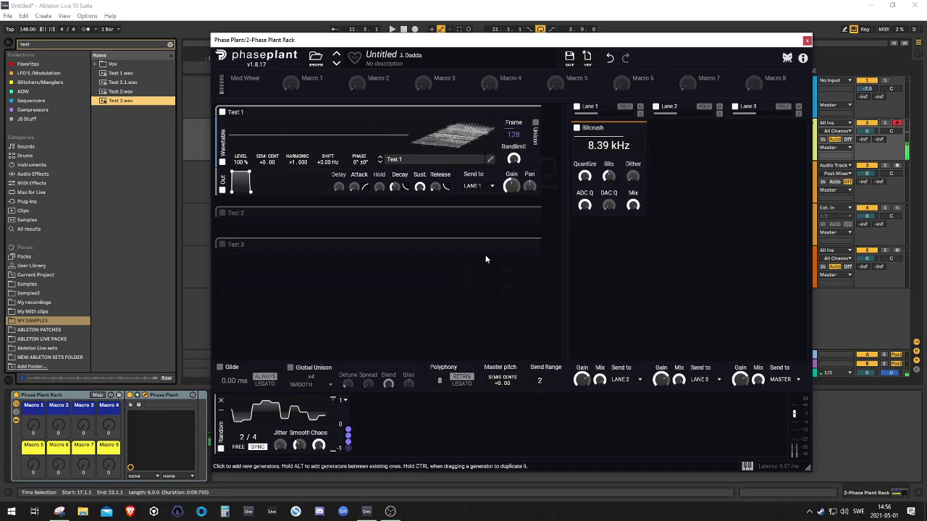
# Step: Add a Reverb to Lane 3 and adjust its Decay, Early and Mix, with Dampen at 0.0 dB/s
pyautogui.click(665, 135)
pyautogui.click(750, 126)
pyautogui.click(751, 128)
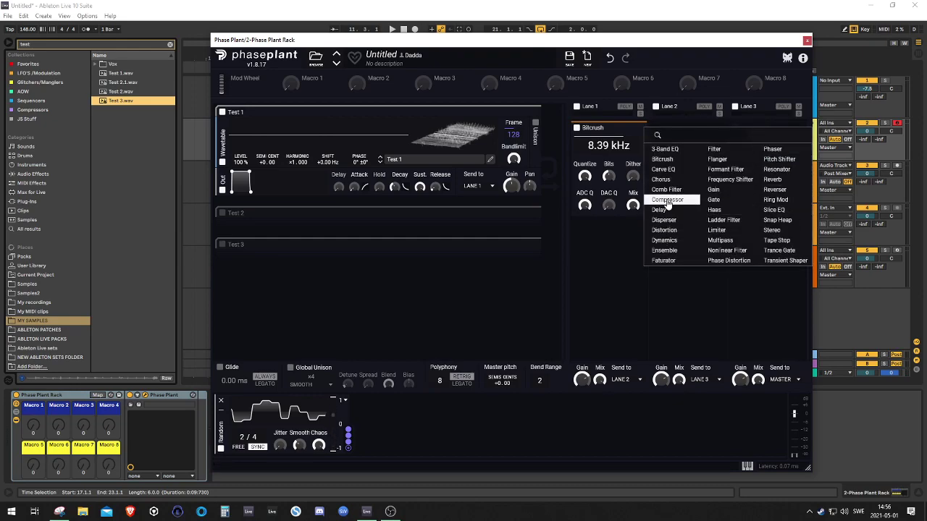
pyautogui.click(785, 179)
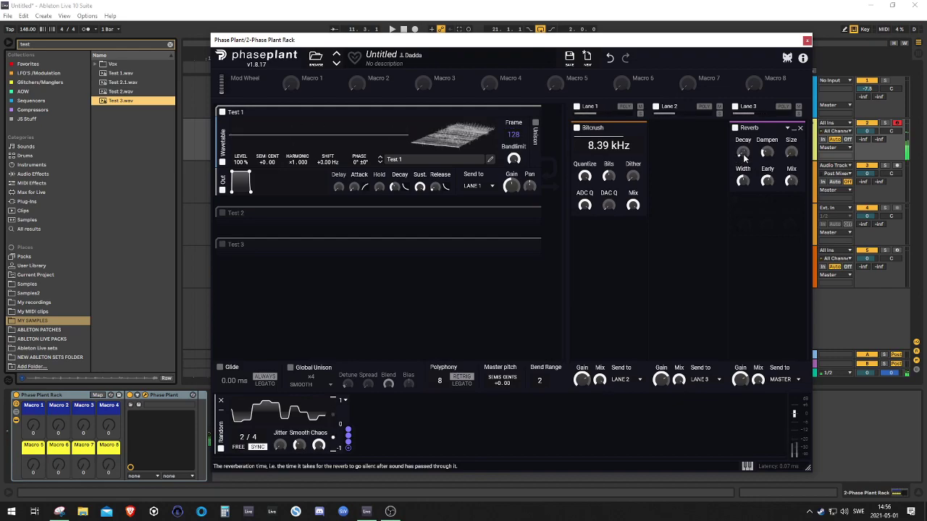
pyautogui.moveTo(744, 156); pyautogui.dragTo(745, 152)
pyautogui.moveTo(769, 182); pyautogui.dragTo(795, 186)
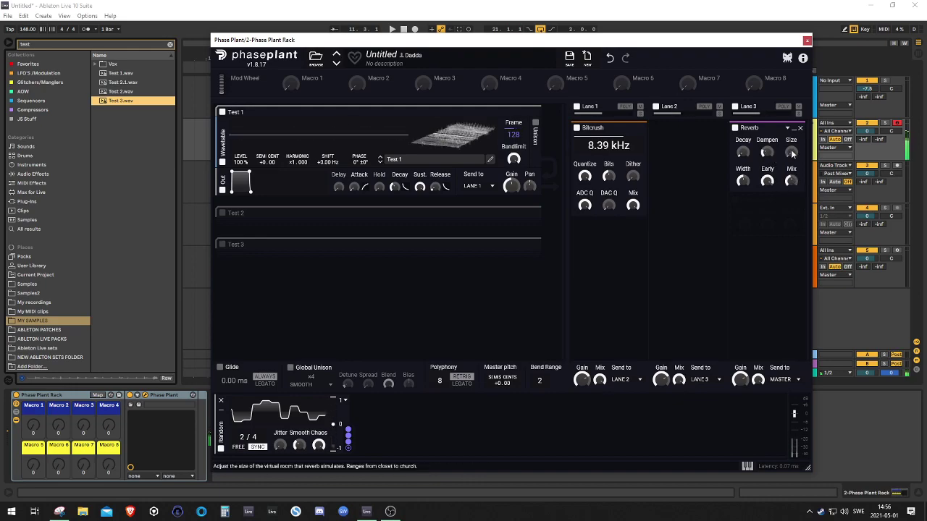
pyautogui.moveTo(767, 152); pyautogui.dragTo(767, 152)
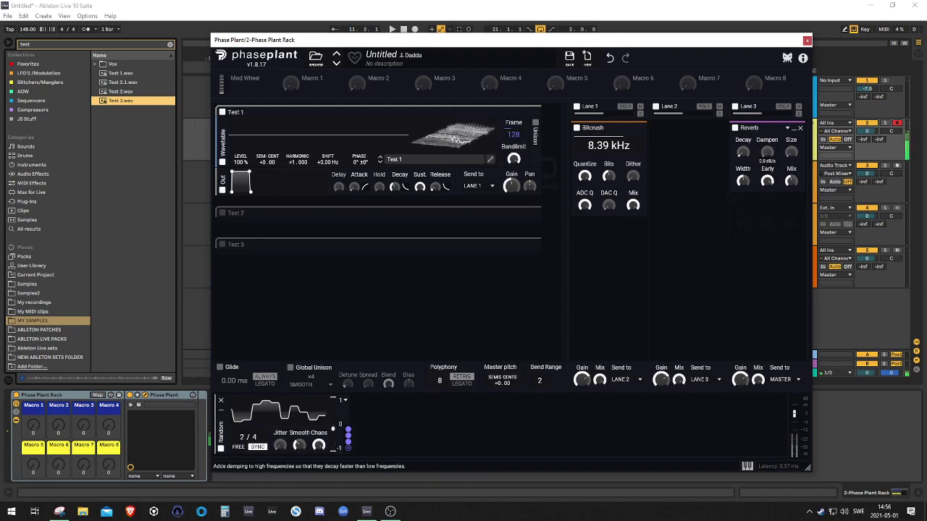
pyautogui.moveTo(767, 180); pyautogui.dragTo(742, 180)
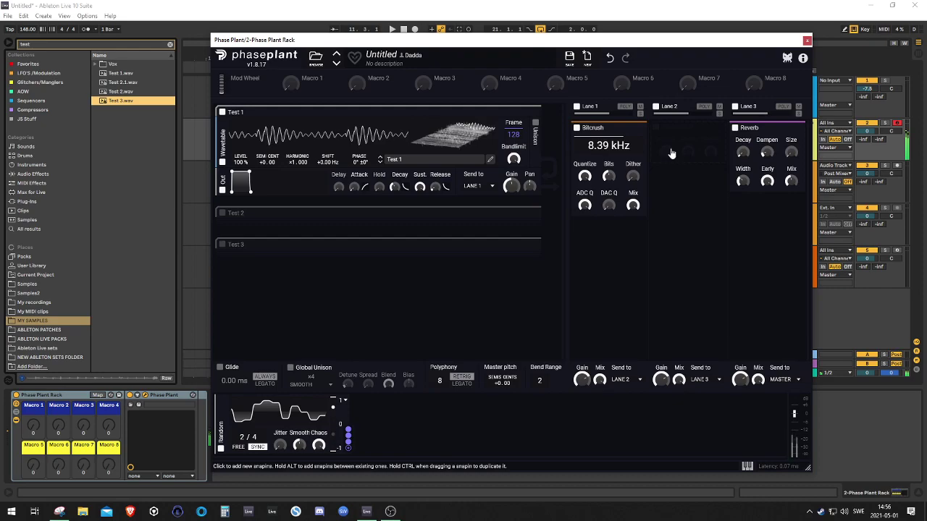
# Step: Add a Slice EQ below the Reverb in Lane 3 and give its curve a high cut and a low cut filter
pyautogui.click(761, 213)
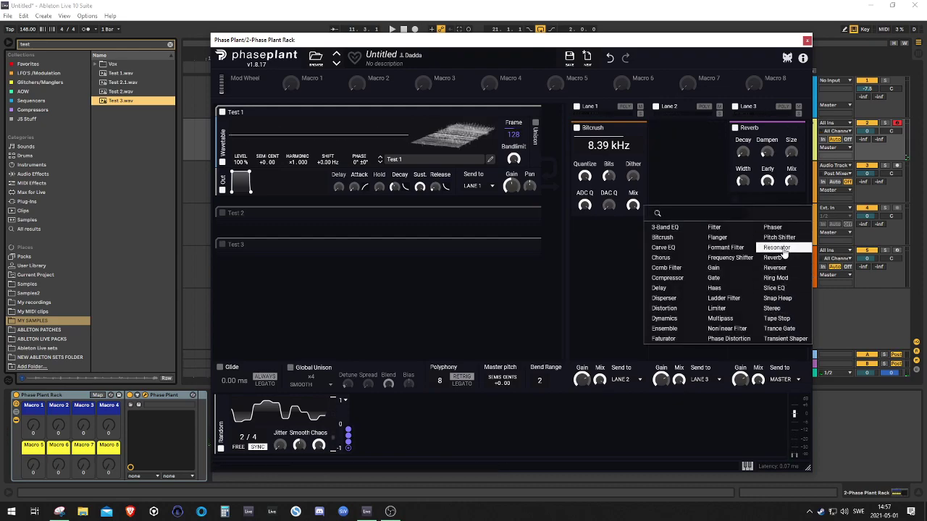
pyautogui.click(774, 288)
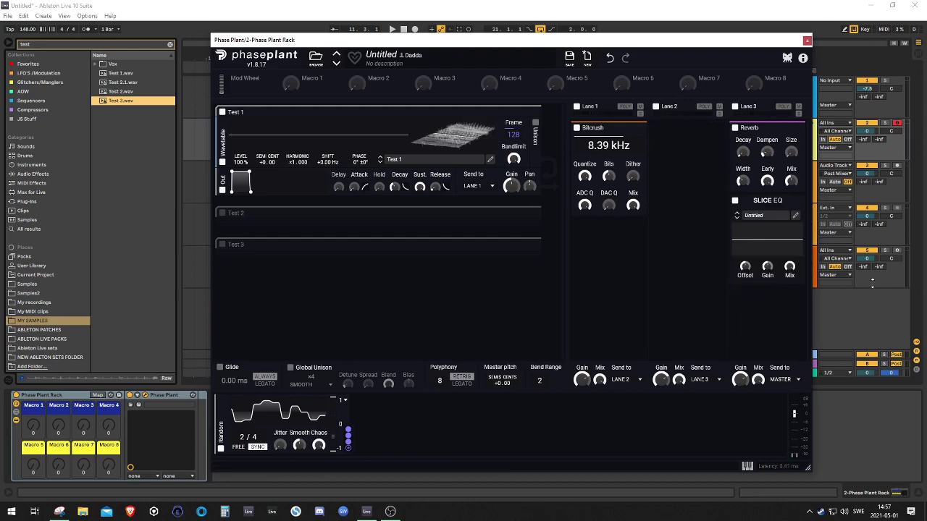
pyautogui.click(796, 216)
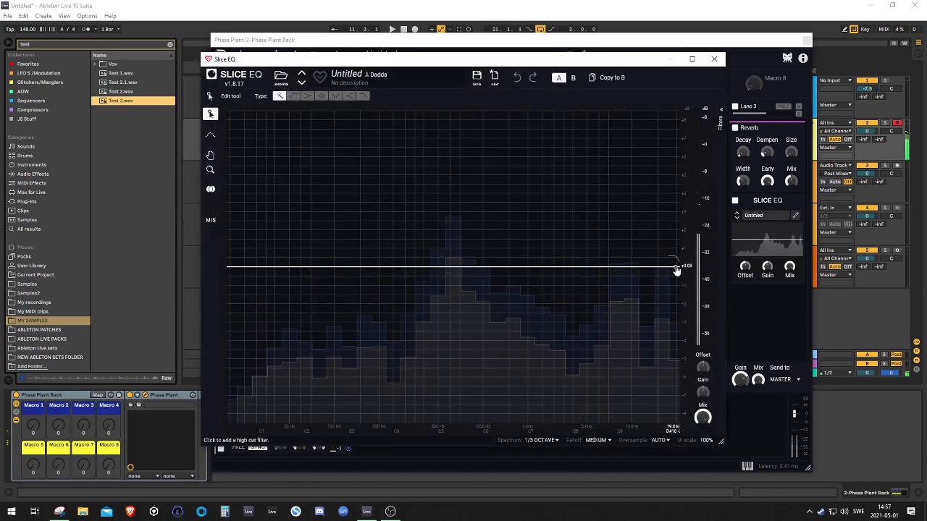
pyautogui.moveTo(648, 319); pyautogui.dragTo(628, 314)
pyautogui.click(250, 270)
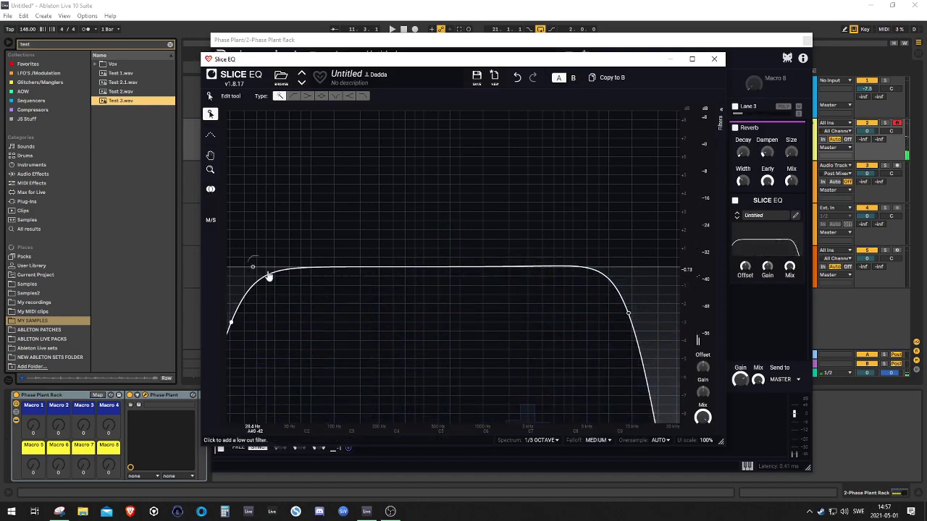
# Step: Raise the Slice EQ's low cut to about 132 Hz, add a broad peak boost just below 1 kHz, and close the editor
pyautogui.moveTo(233, 330); pyautogui.dragTo(360, 316)
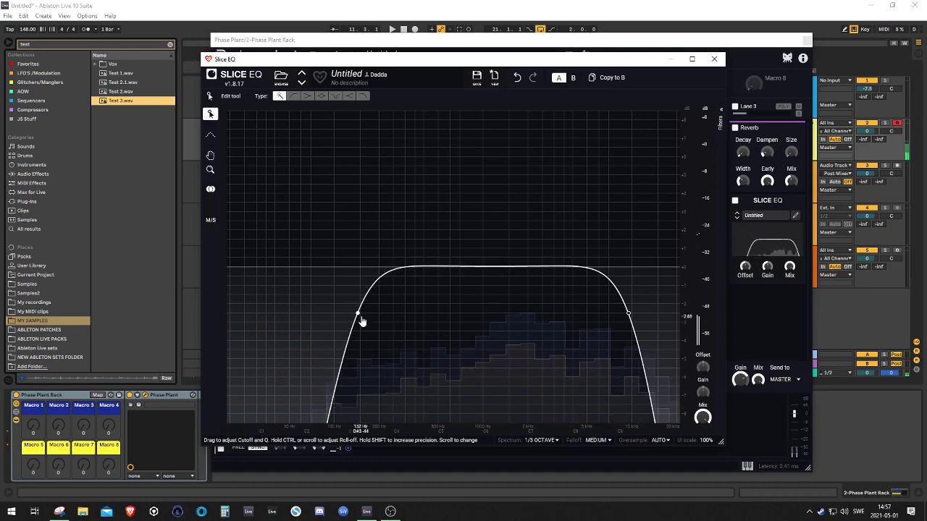
pyautogui.moveTo(471, 265); pyautogui.dragTo(475, 165)
pyautogui.scroll(3, 475, 165)
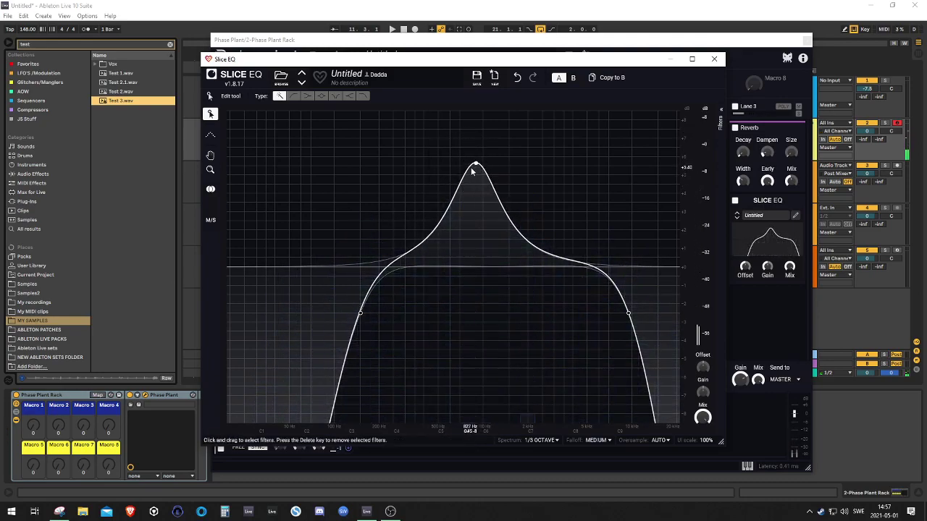
pyautogui.scroll(-5, 477, 167)
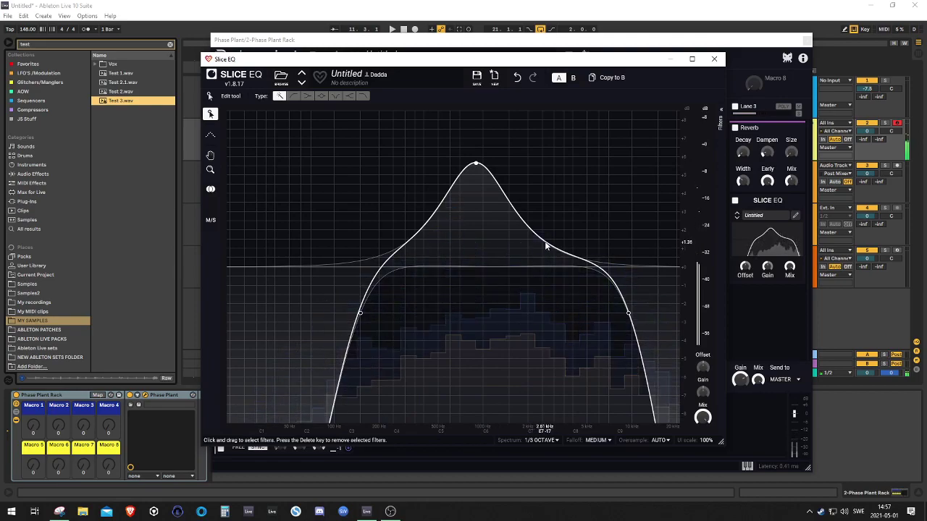
pyautogui.click(714, 59)
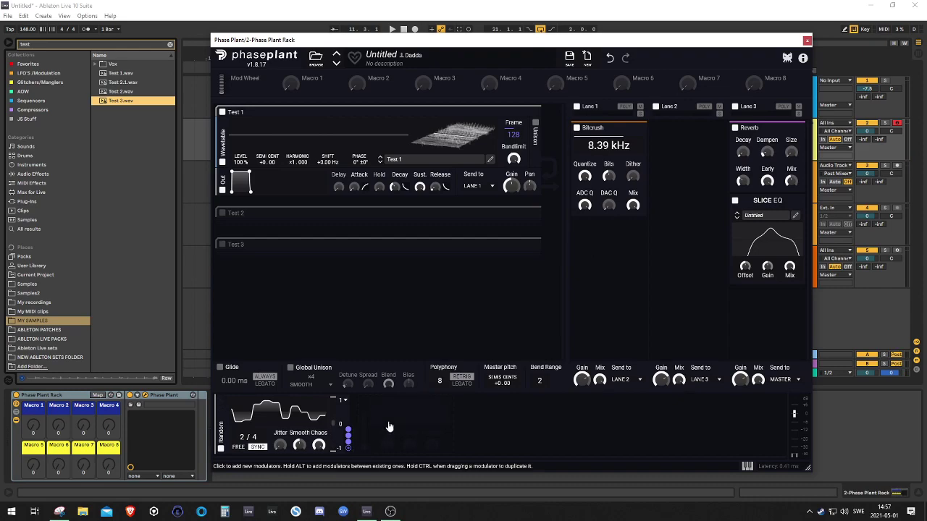
# Step: Assign the Random modulator to the Bitcrush rate in Lane 1
pyautogui.moveTo(347, 438); pyautogui.dragTo(609, 166)
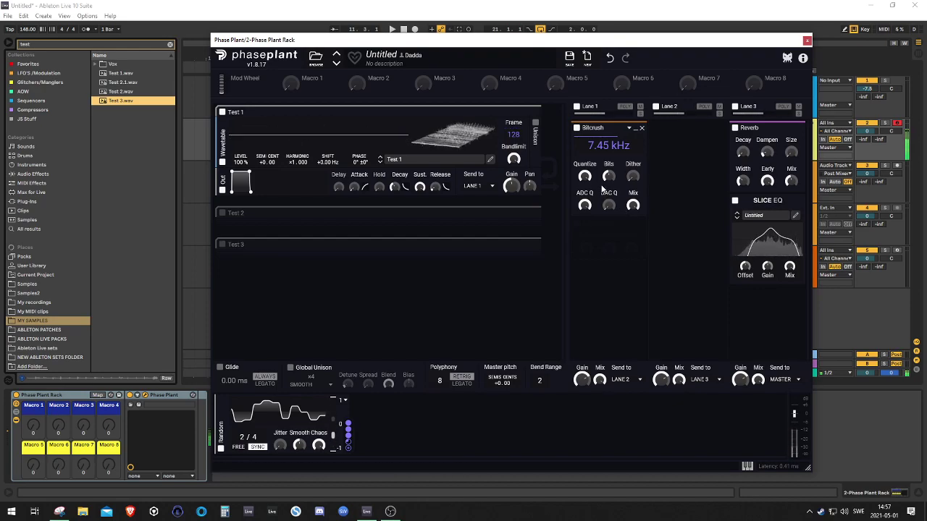
# Step: Try a synced 3/16 Delay with ducking and Ping-Pong on above the Reverb in Lane 3, and remove it
pyautogui.click(695, 131)
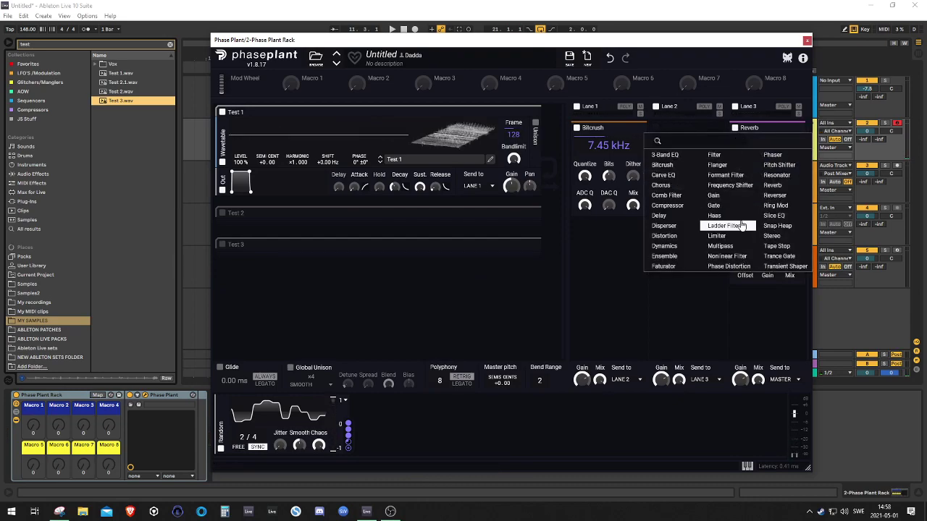
pyautogui.click(660, 217)
pyautogui.moveTo(748, 123); pyautogui.dragTo(764, 125)
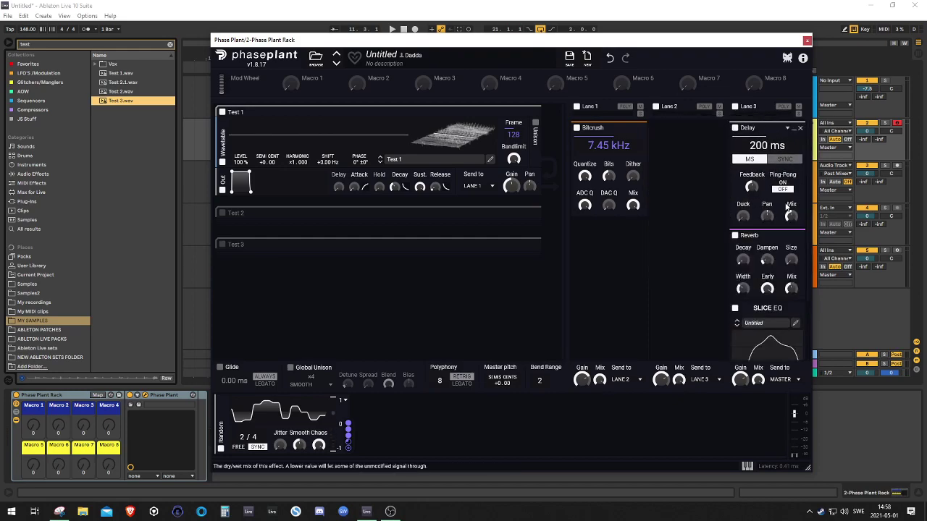
pyautogui.click(785, 159)
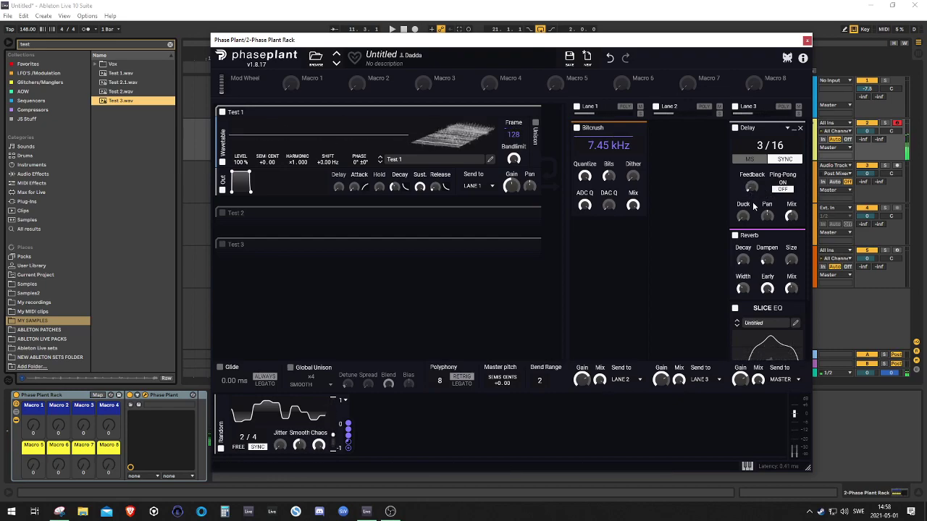
pyautogui.moveTo(743, 215); pyautogui.dragTo(743, 200)
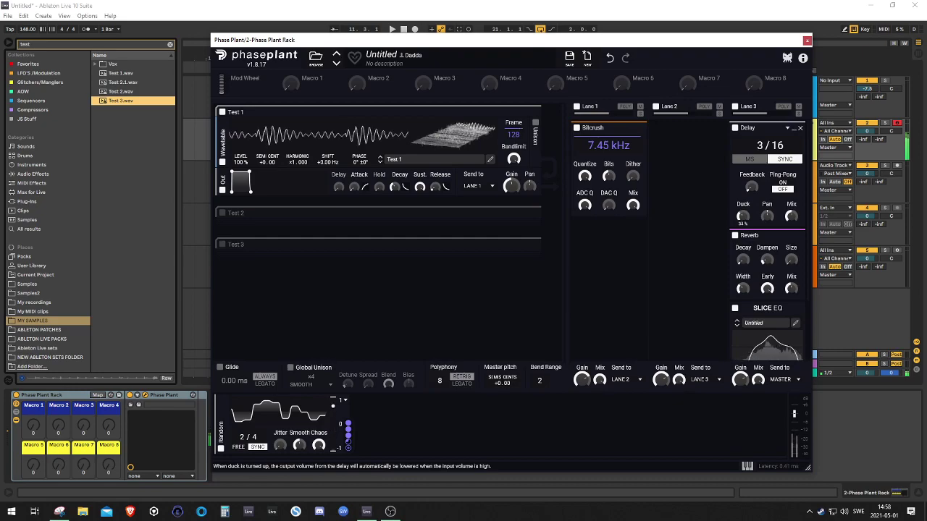
pyautogui.click(782, 186)
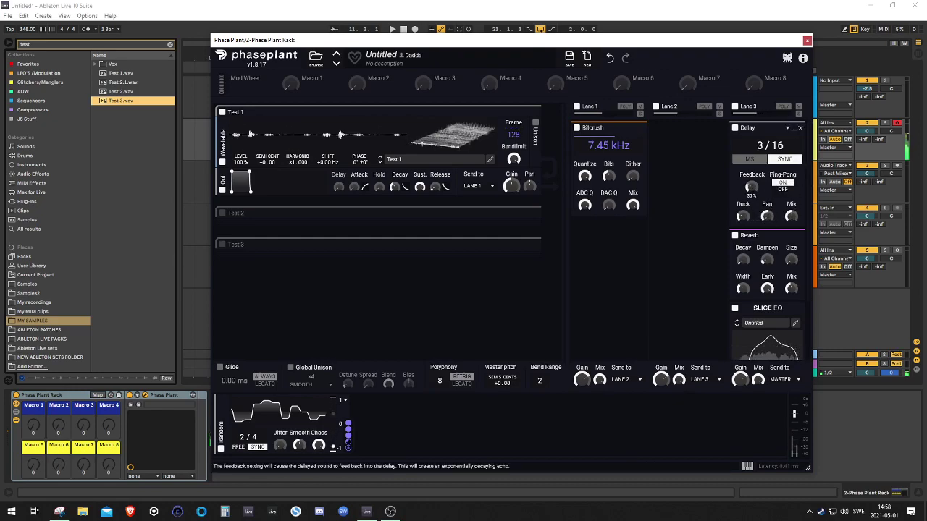
pyautogui.click(800, 129)
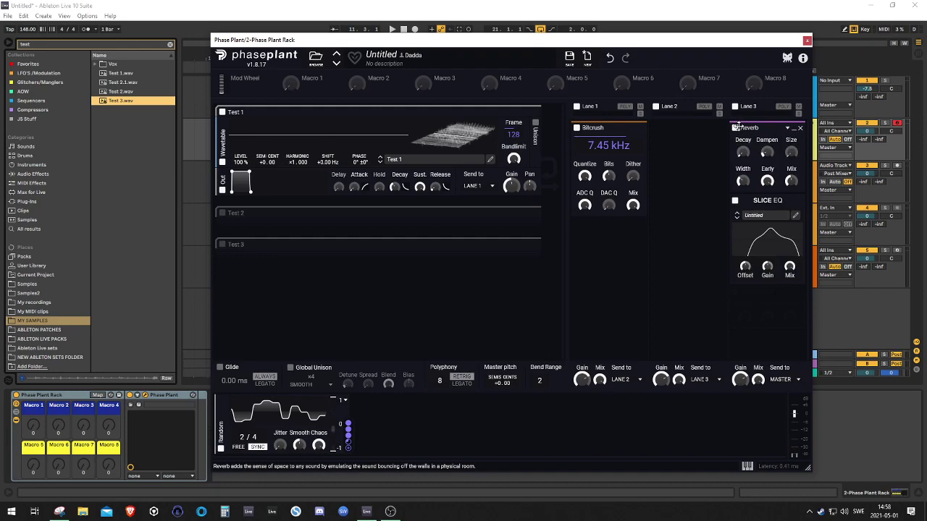
# Step: Add a Resonator to Lane 2, add a Note modulator that controls its pitch, and set the base pitch to A 2
pyautogui.click(702, 151)
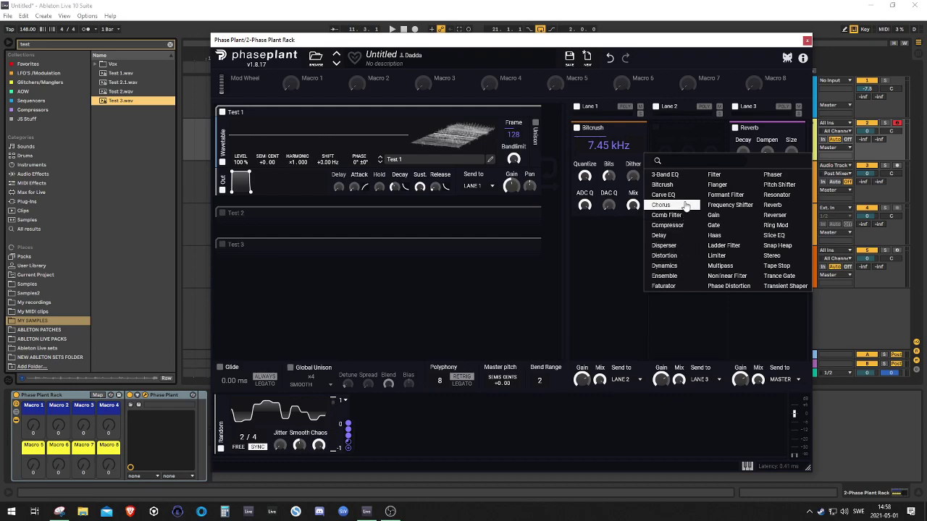
pyautogui.click(775, 195)
pyautogui.click(399, 416)
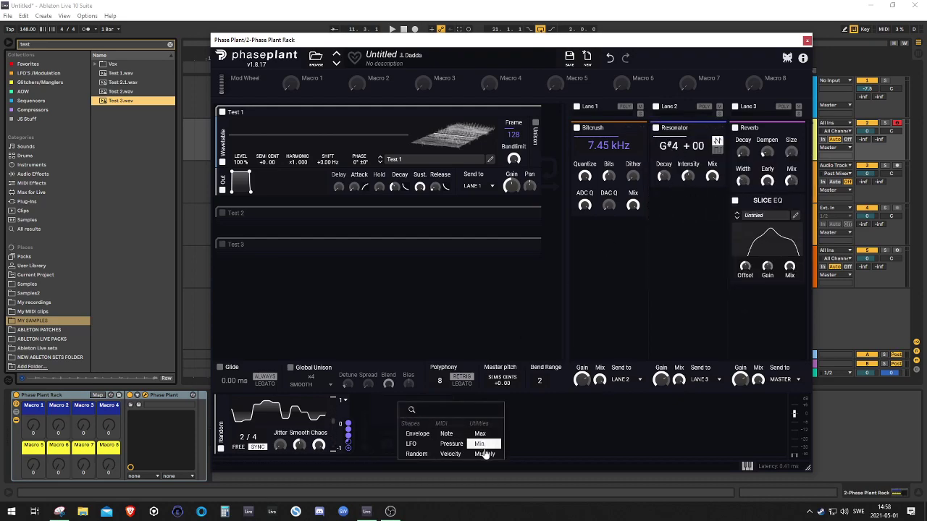
pyautogui.click(441, 431)
pyautogui.click(410, 447)
pyautogui.click(688, 184)
pyautogui.moveTo(673, 164); pyautogui.dragTo(673, 162)
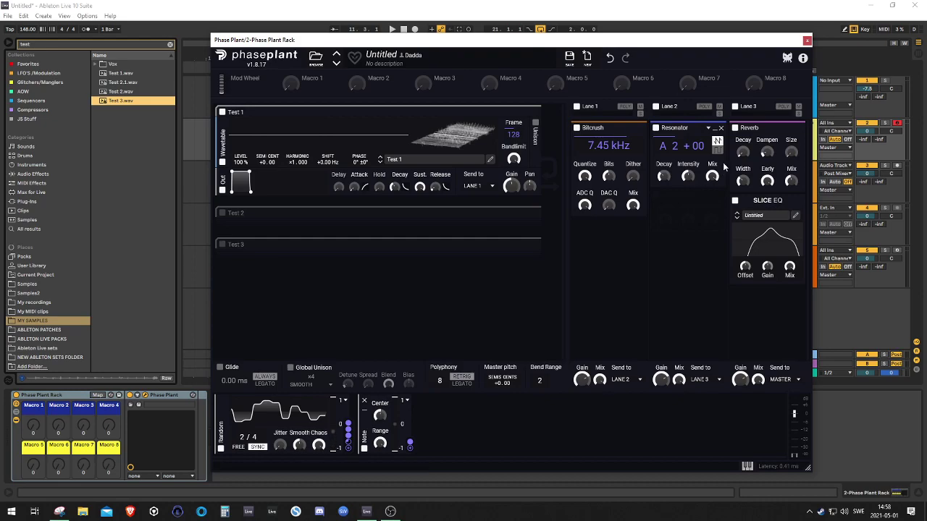
# Step: Lower the Resonator's Mix, switch it to the square waveform, and adjust its Decay
pyautogui.moveTo(710, 178); pyautogui.dragTo(710, 203)
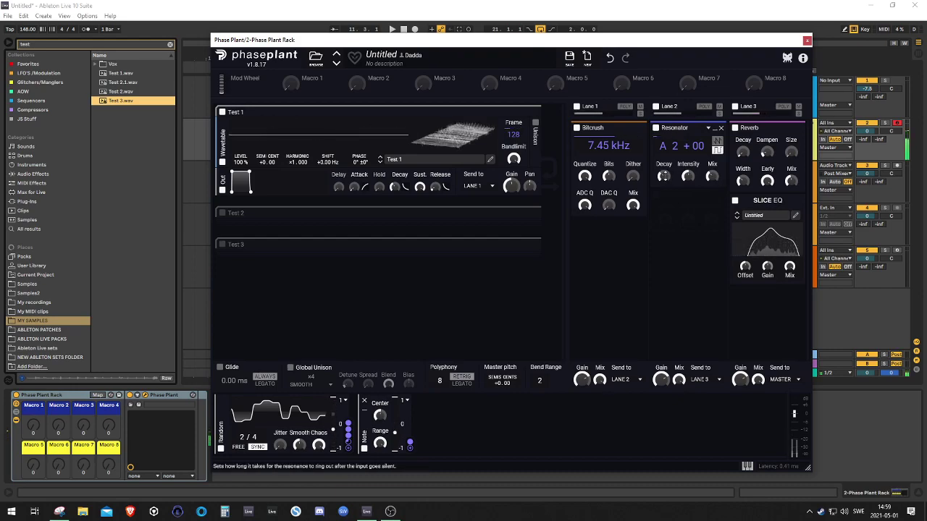
pyautogui.click(666, 176)
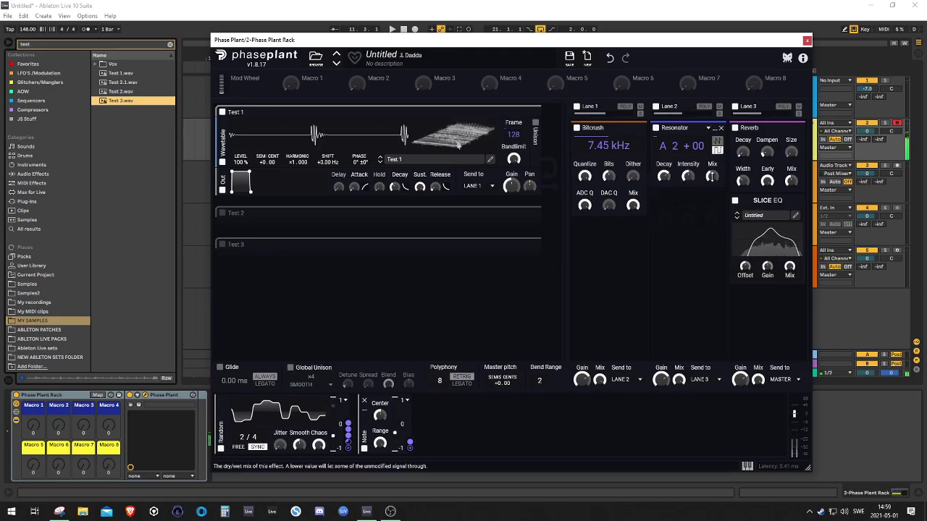
pyautogui.moveTo(664, 177)
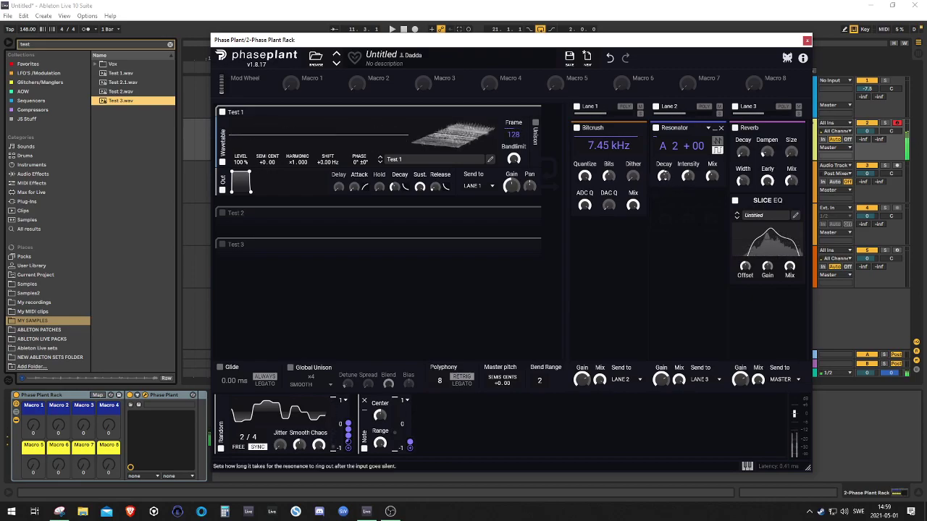
pyautogui.moveTo(789, 182)
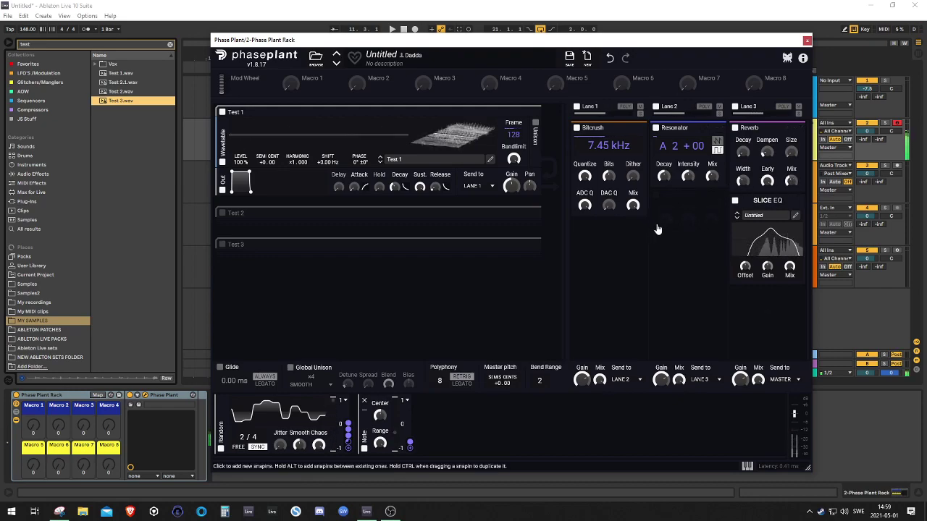
# Step: Add an Overdrive Distortion to the Test 1 group and try out different Drive amounts
pyautogui.click(618, 234)
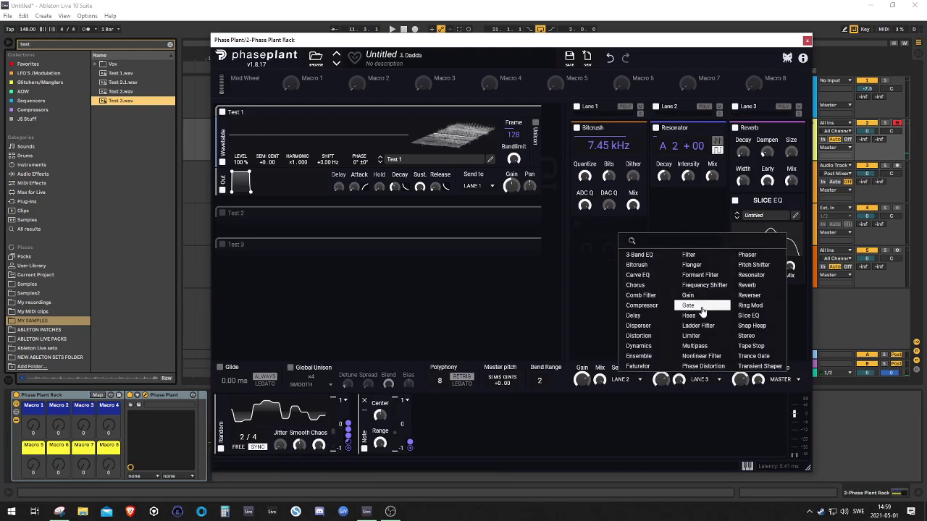
pyautogui.click(558, 317)
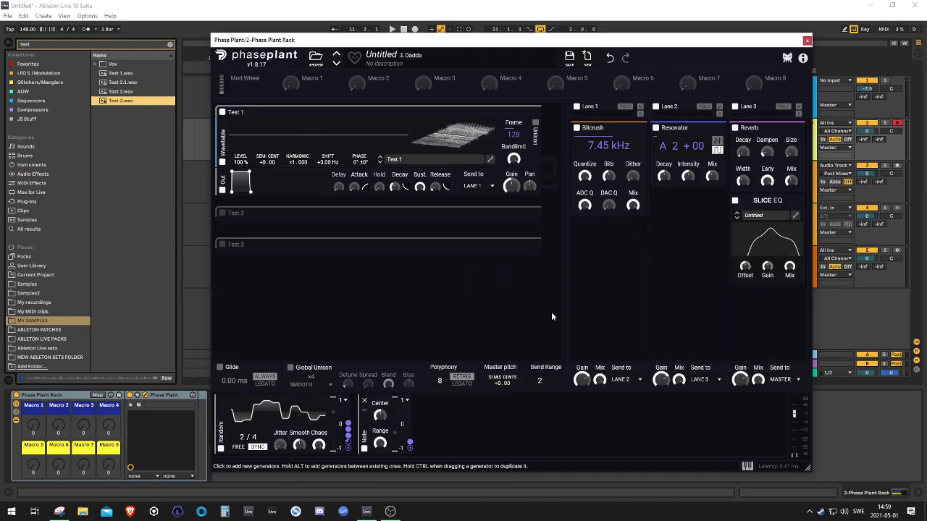
pyautogui.click(277, 205)
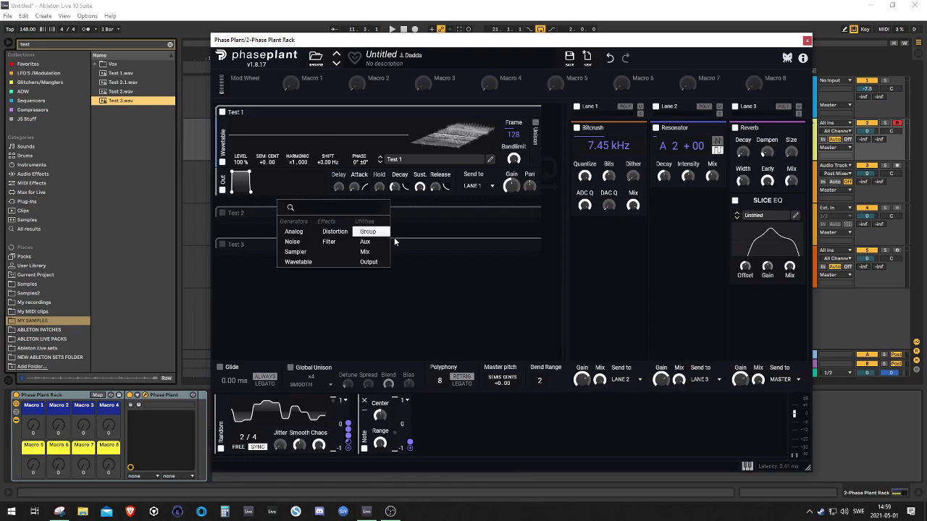
pyautogui.click(335, 231)
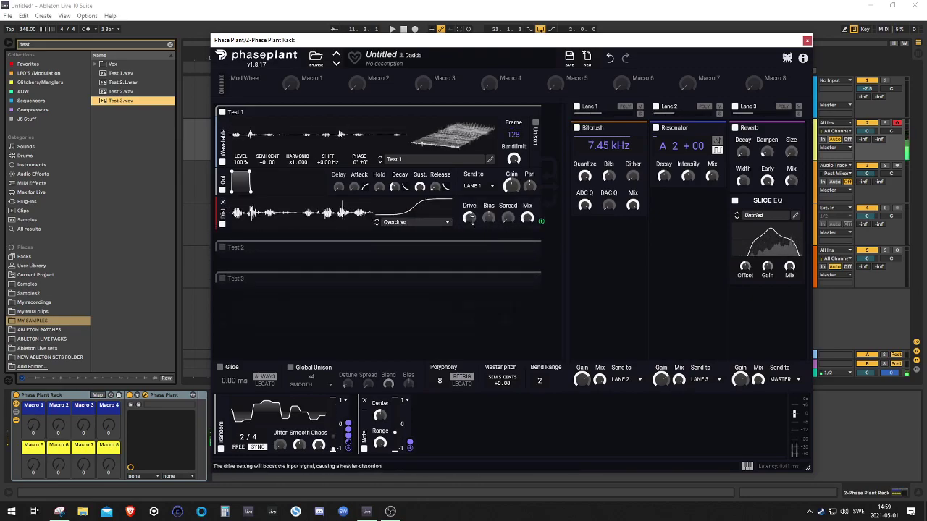
pyautogui.moveTo(469, 217); pyautogui.dragTo(469, 185)
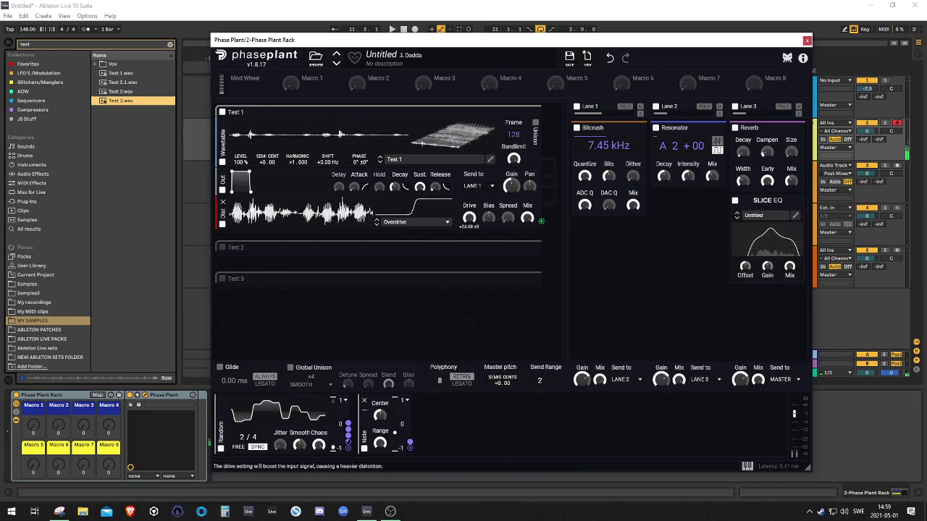
pyautogui.moveTo(469, 218); pyautogui.dragTo(469, 257)
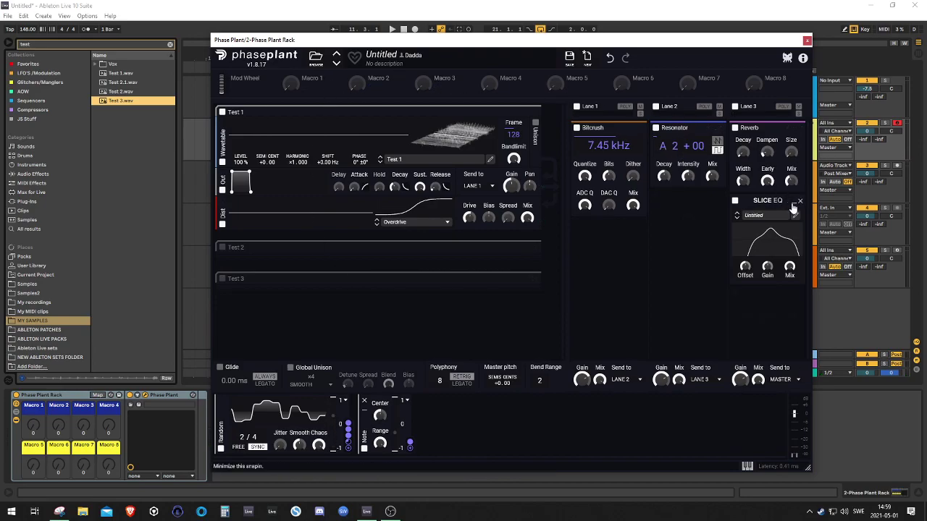
# Step: Minimize the Slice EQ, Resonator and Bitcrush effects in their lanes
pyautogui.click(793, 208)
pyautogui.click(716, 129)
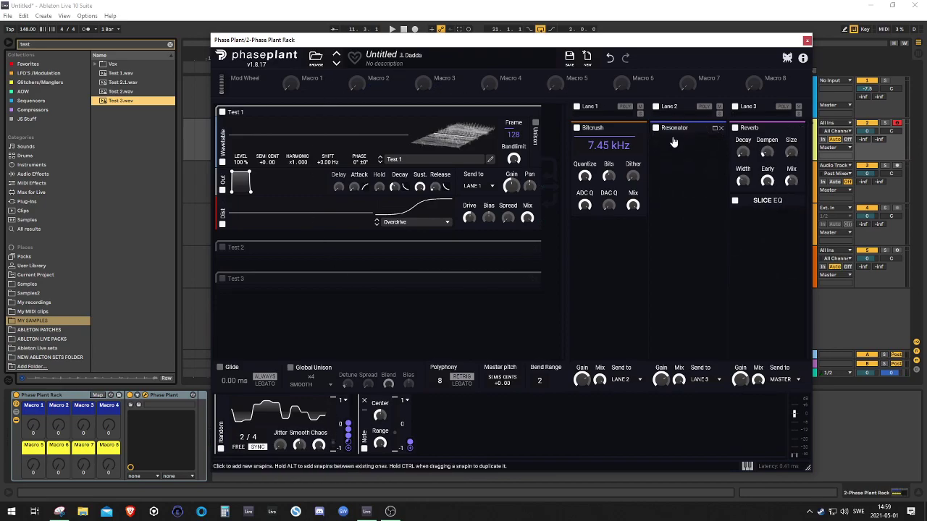
pyautogui.click(633, 132)
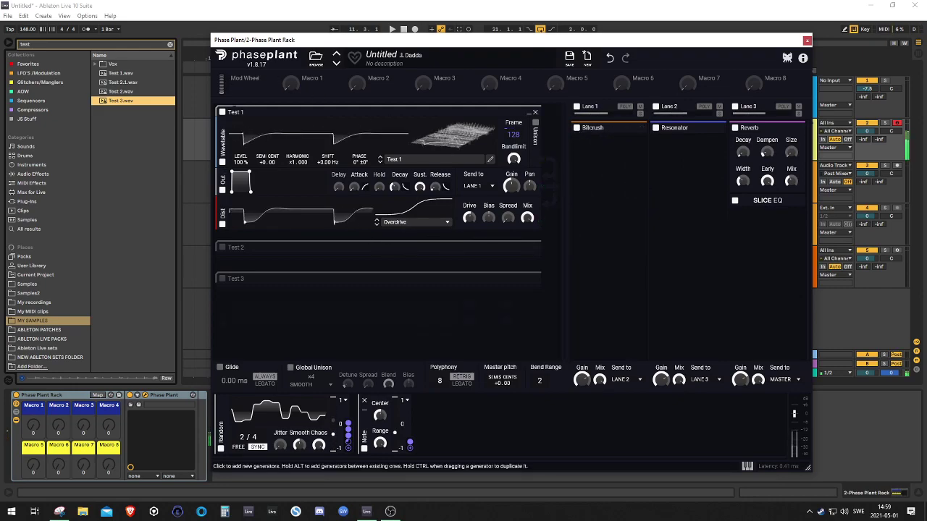
# Step: Disable the Test 1 group, then enable and expand Test 2 to audition it through the effects
pyautogui.click(222, 113)
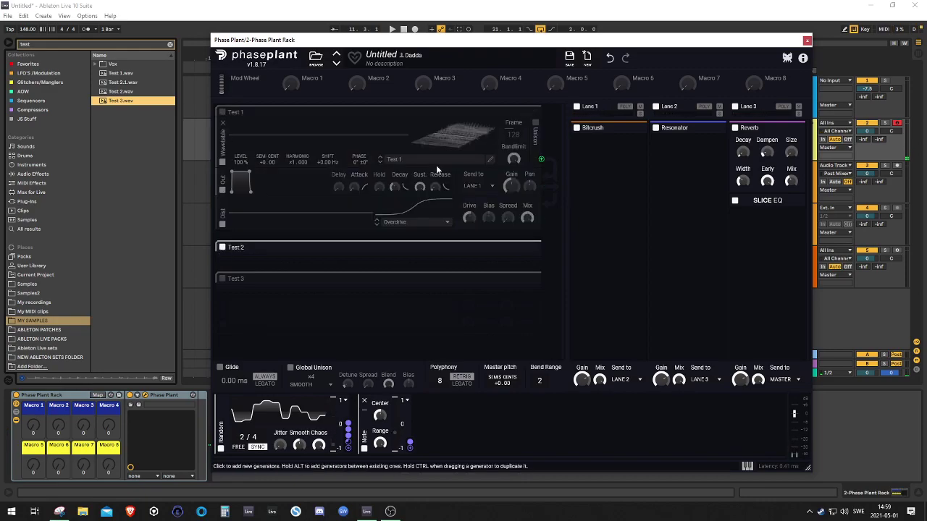
pyautogui.click(529, 259)
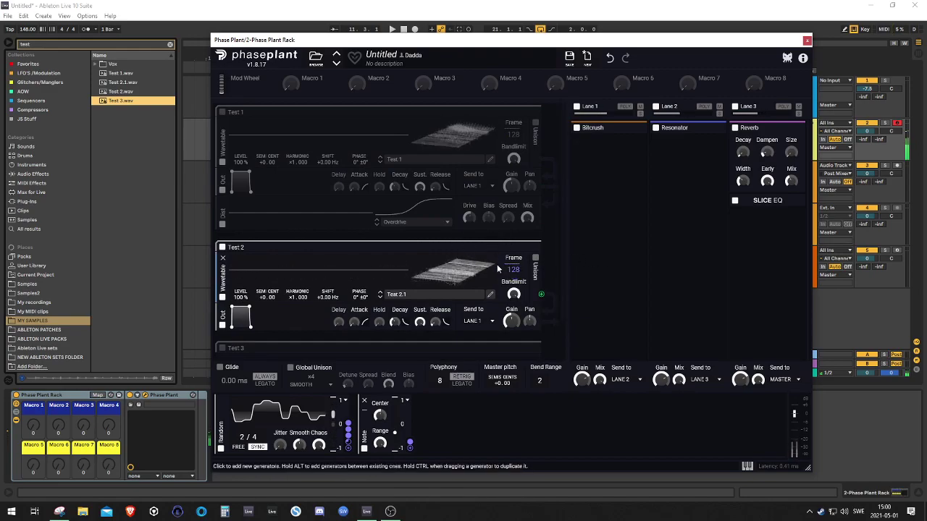
pyautogui.scroll(-1, 496, 260)
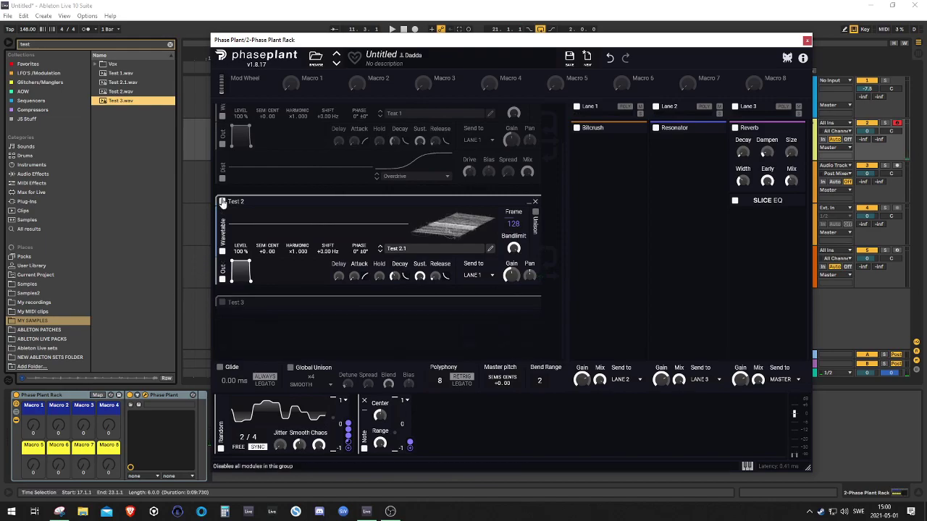
# Step: Disable the Test 2 group, then enable and expand Test 3 to audition it through the effects
pyautogui.click(222, 201)
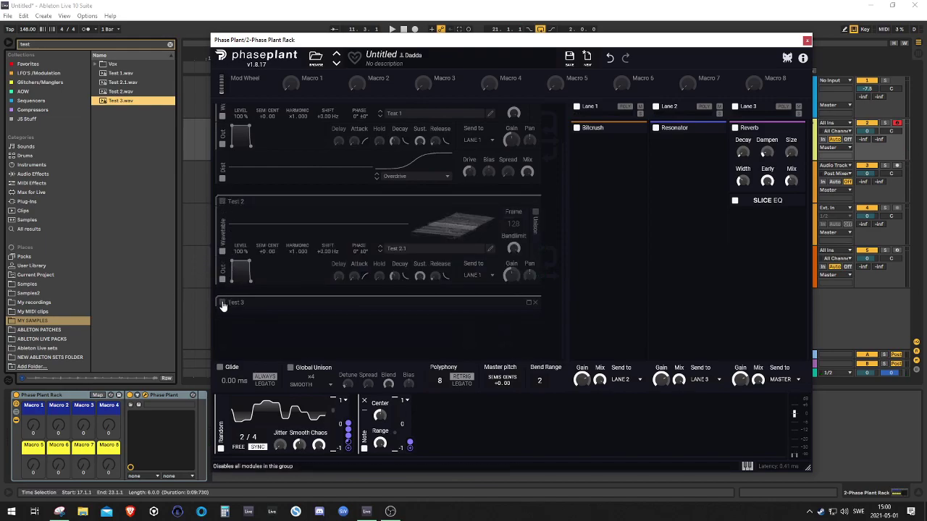
pyautogui.click(528, 303)
pyautogui.scroll(-1, 425, 304)
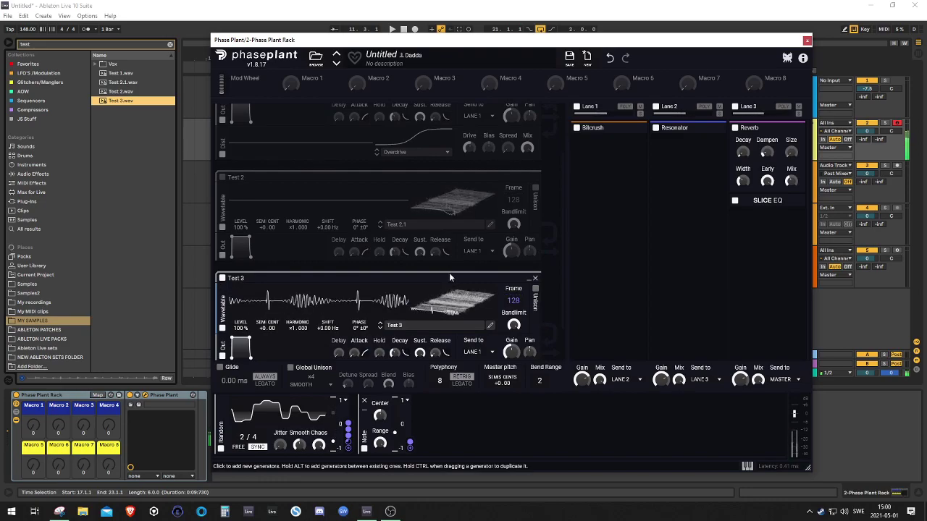
# Step: Disable the Test 3 group, re-enable Test 1, and minimize all three groups
pyautogui.click(222, 279)
pyautogui.click(528, 278)
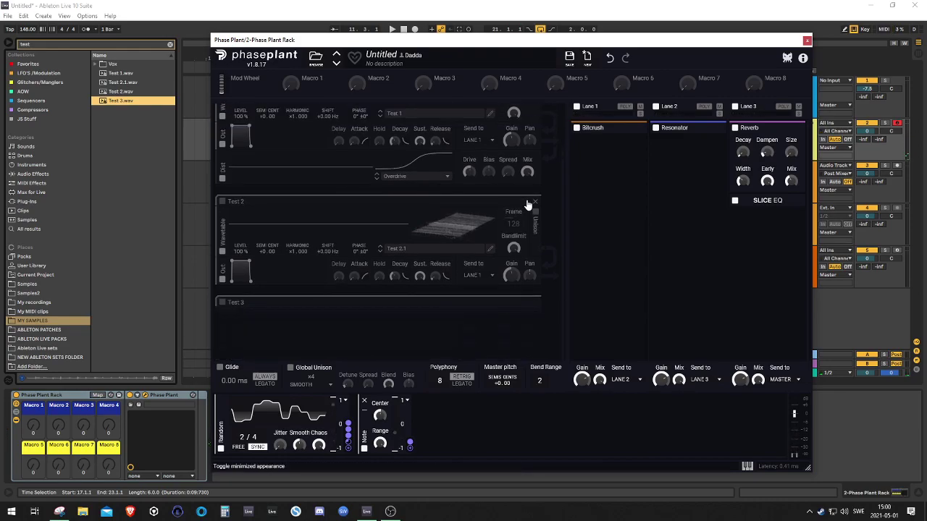
pyautogui.click(527, 203)
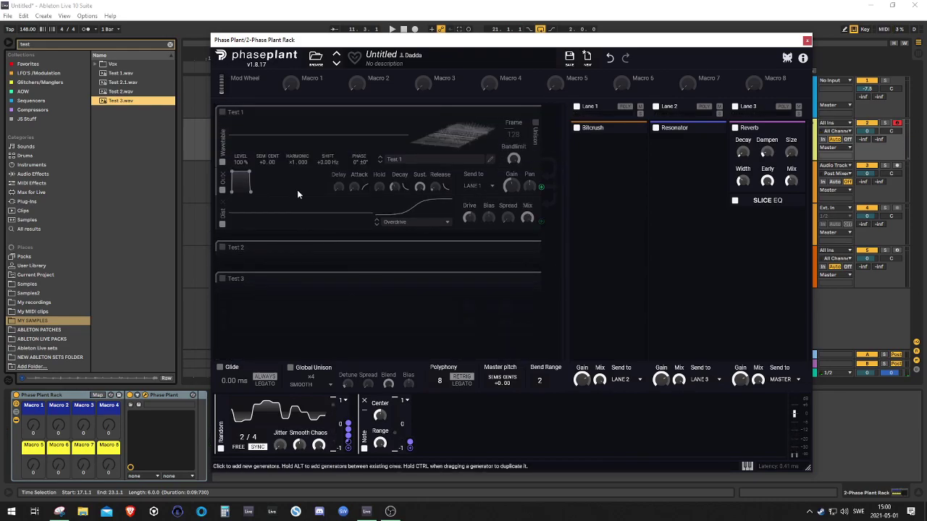
pyautogui.click(528, 113)
# Step: Add a second Random modulator running freely at 2.60 Hz and route it to the wavetable frame of Test 1
pyautogui.click(453, 411)
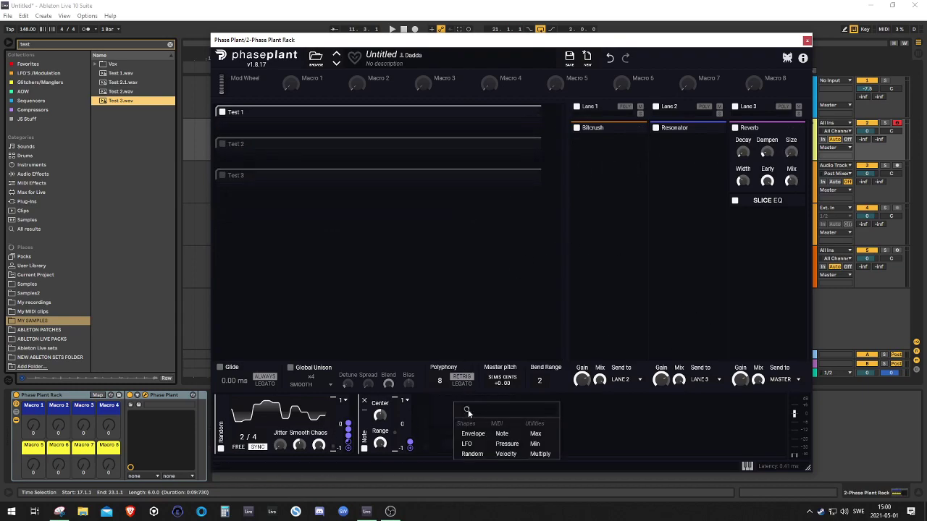
pyautogui.click(469, 454)
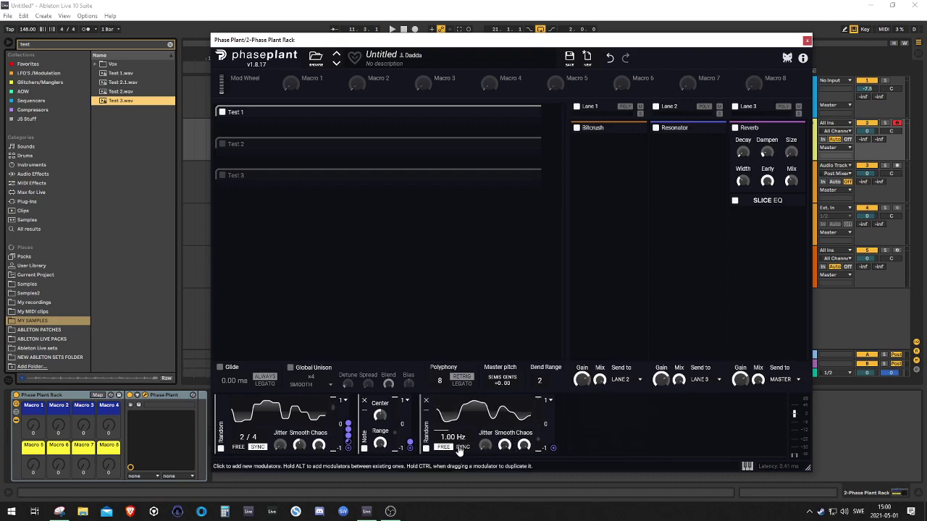
pyautogui.moveTo(449, 440); pyautogui.dragTo(451, 437)
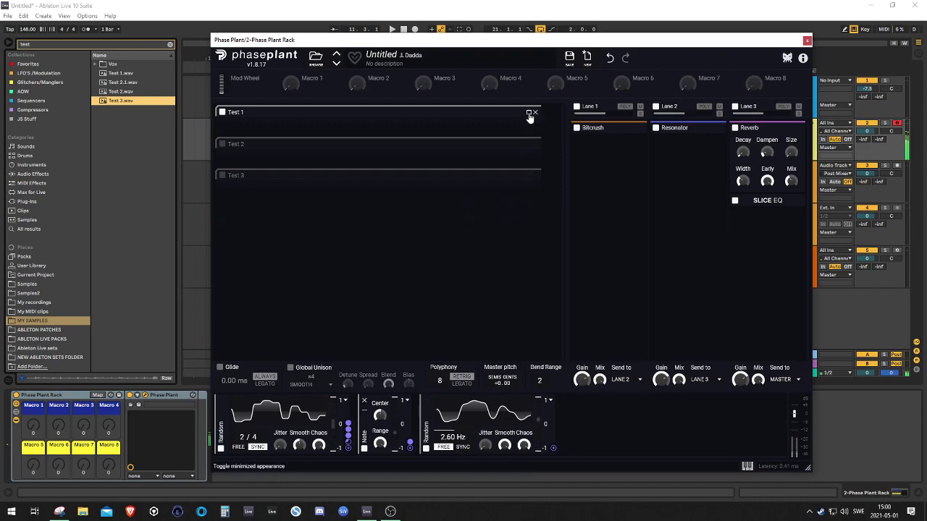
pyautogui.click(529, 115)
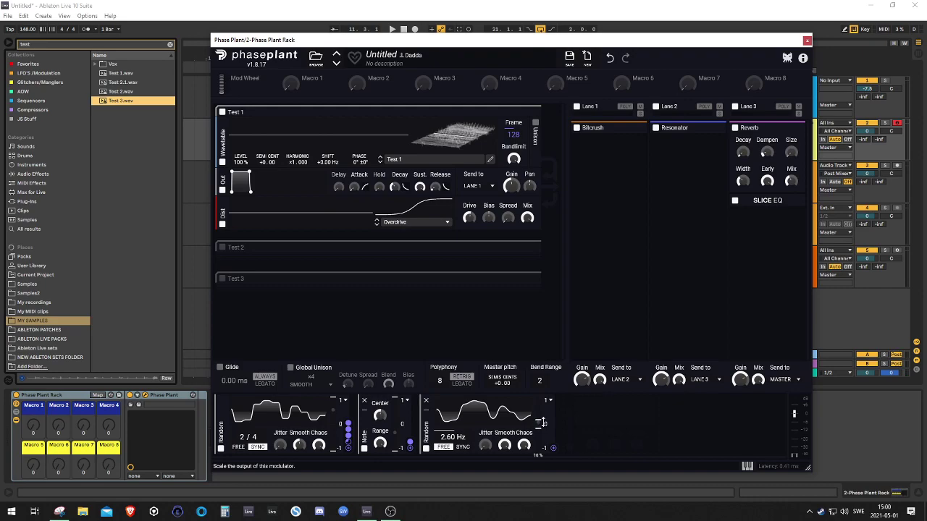
pyautogui.moveTo(553, 448); pyautogui.dragTo(515, 148)
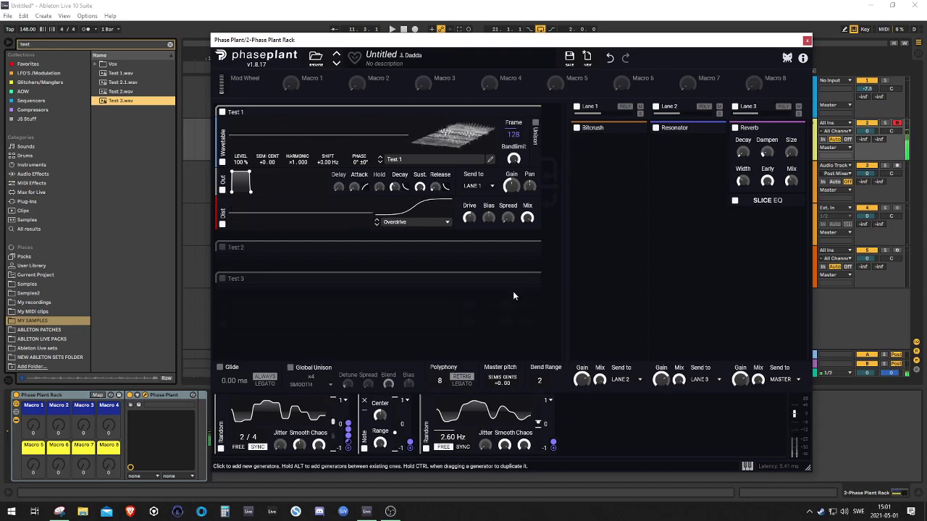
# Step: Turn up Macro 1 and route it to the output scale of the second Random modulator
pyautogui.click(304, 87)
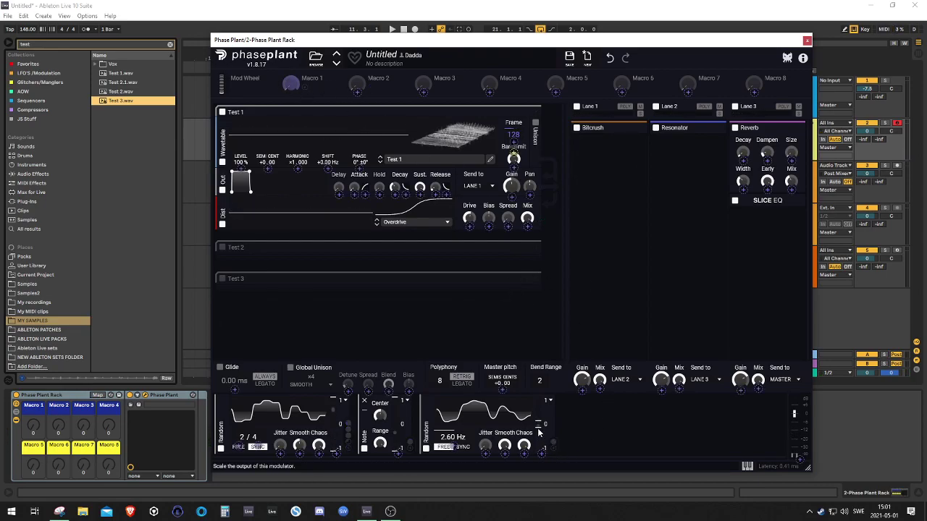
pyautogui.click(588, 420)
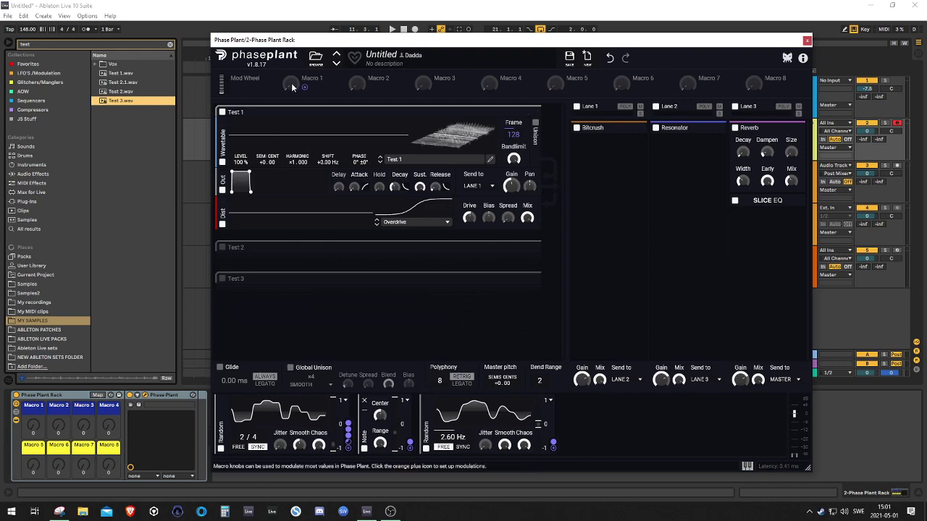
pyautogui.moveTo(293, 85); pyautogui.dragTo(293, 22)
pyautogui.moveTo(304, 84); pyautogui.dragTo(541, 455)
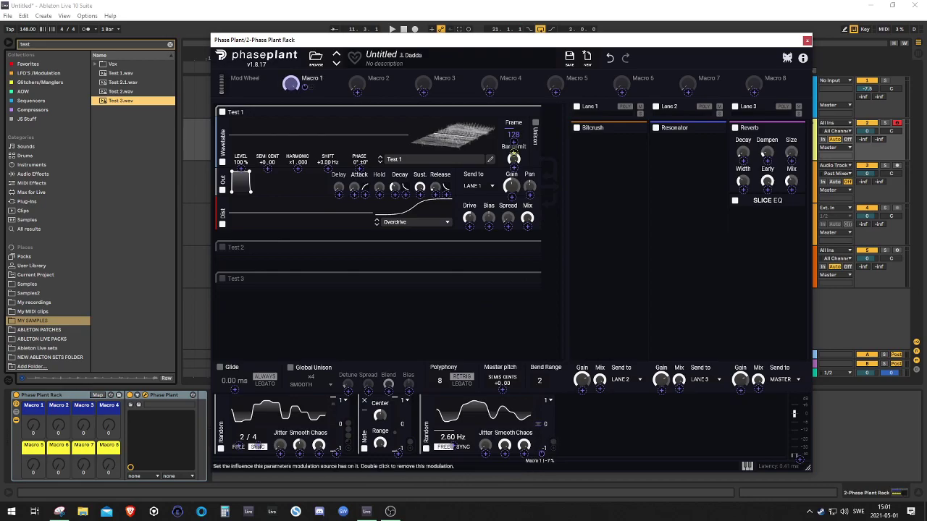
pyautogui.click(601, 324)
# Step: Sweep Macro 1 to test its range and readjust its modulation depth on the second Random modulator's output scale
pyautogui.moveTo(291, 83); pyautogui.dragTo(290, 94)
pyautogui.moveTo(290, 51); pyautogui.dragTo(290, 42)
pyautogui.moveTo(290, 84); pyautogui.dragTo(291, 42)
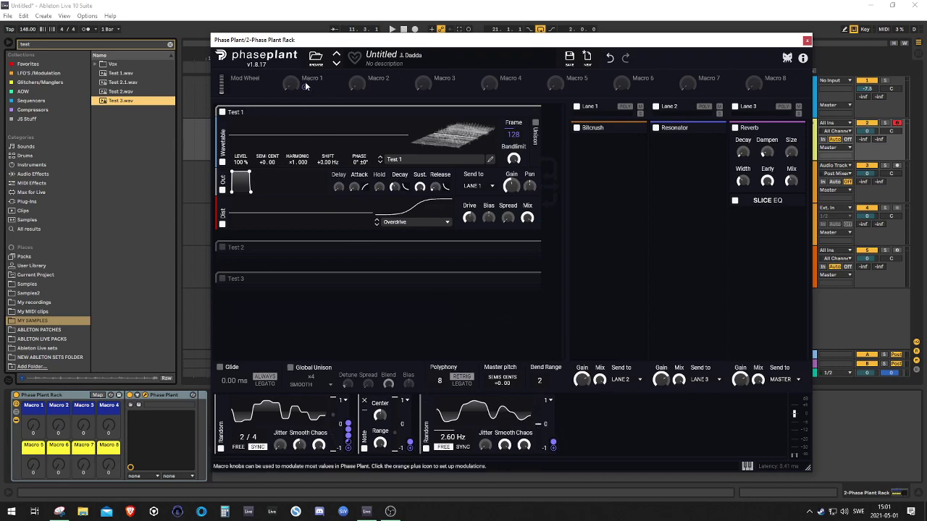
pyautogui.click(305, 84)
pyautogui.moveTo(538, 437); pyautogui.dragTo(542, 453)
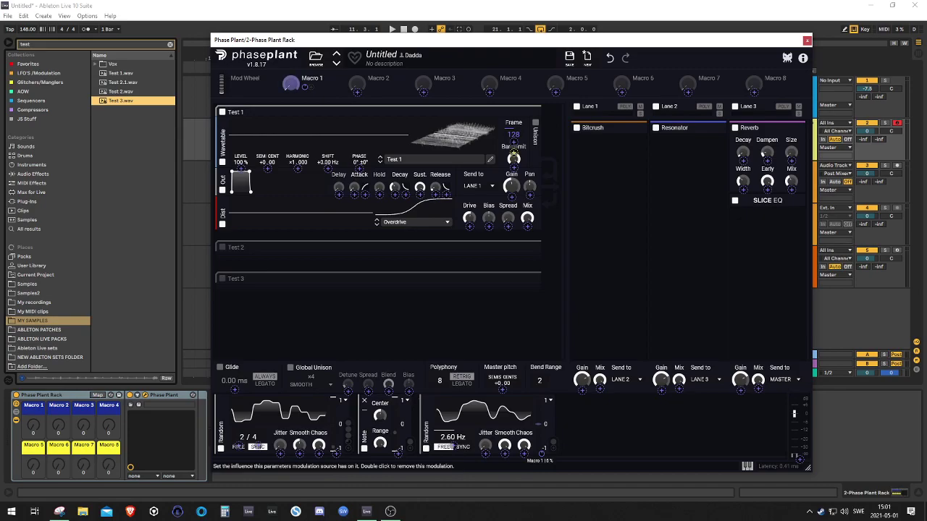
pyautogui.click(292, 88)
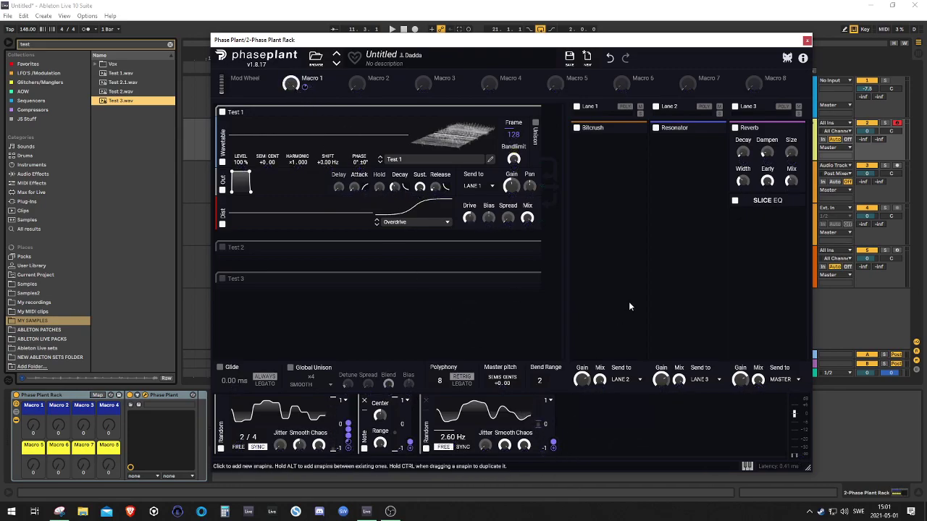
# Step: Rename Macro 1 to Scanner and Macro 2 to Malfunction, and route Scanner to the first Random modulator's output scale
pyautogui.doubleClick(311, 77)
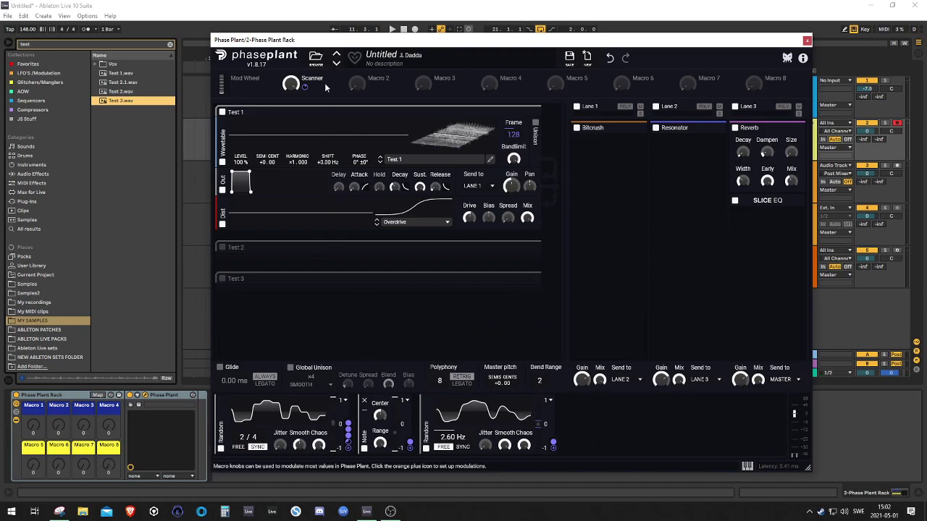
pyautogui.moveTo(313, 86); pyautogui.dragTo(334, 454)
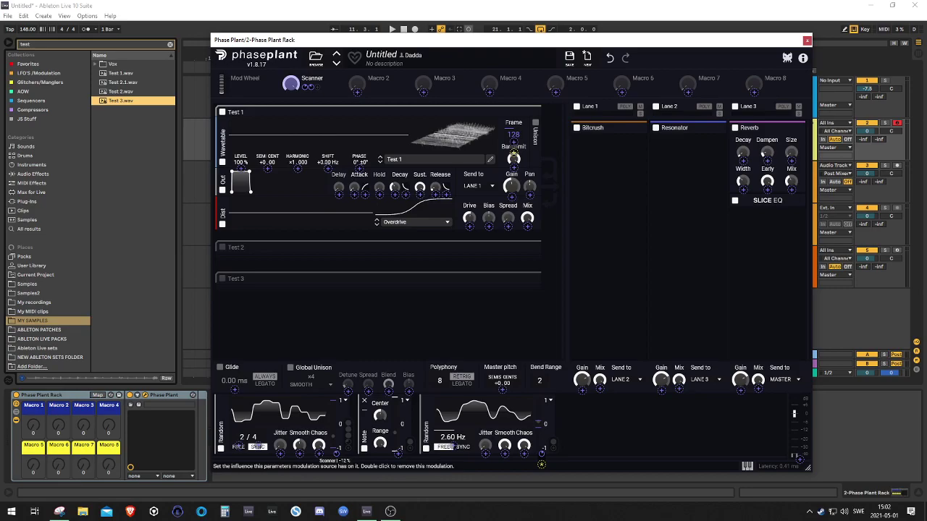
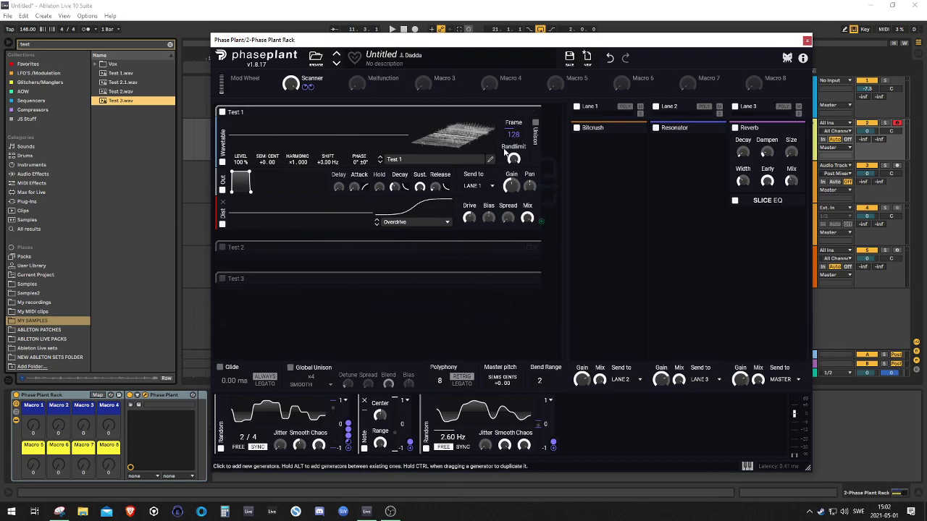
# Step: Add a new generator group below Test 3 and name it Modulators
pyautogui.click(319, 321)
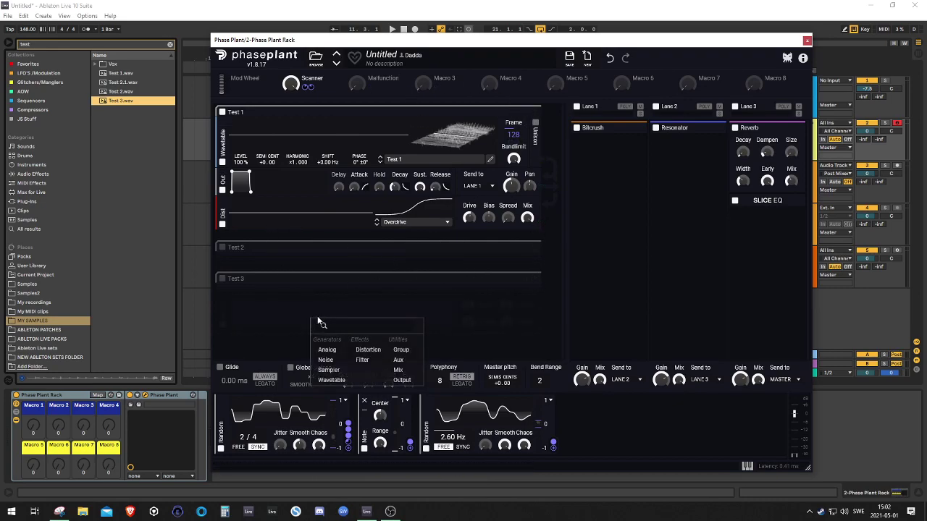
pyautogui.click(537, 313)
pyautogui.click(535, 327)
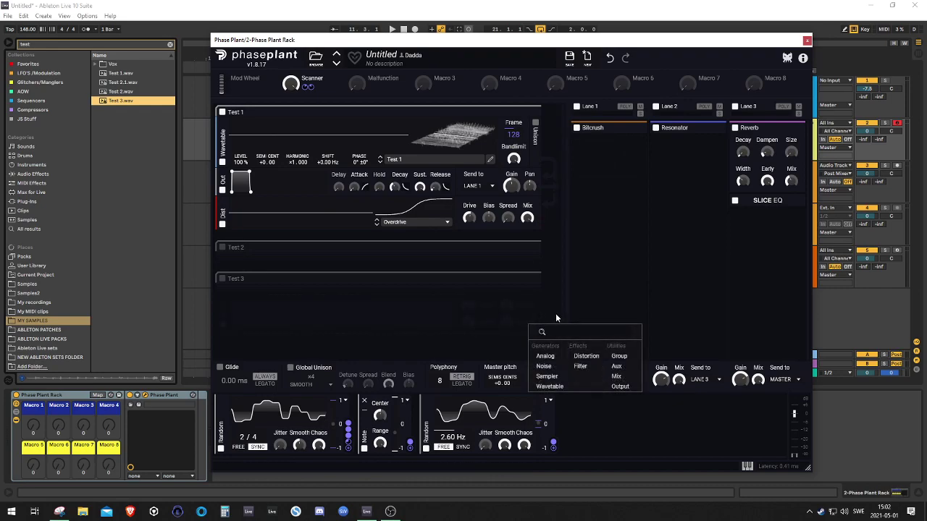
pyautogui.click(619, 355)
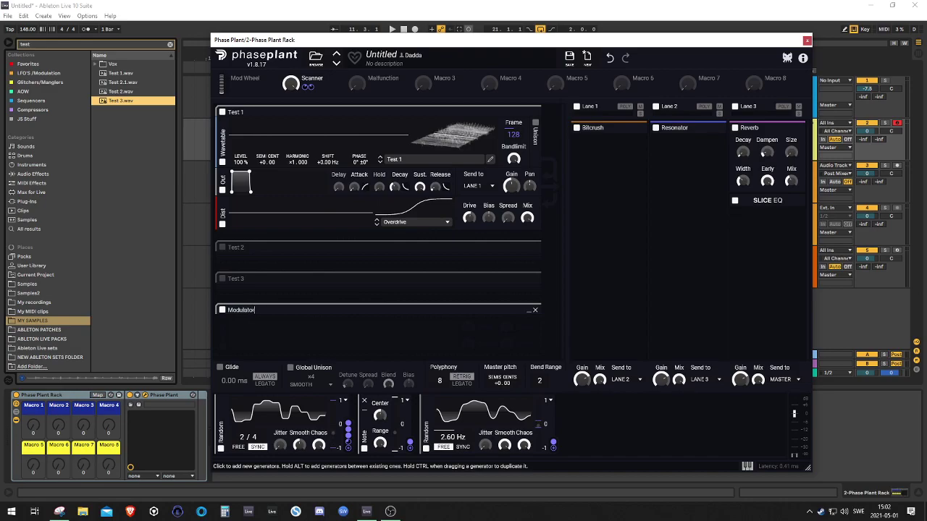
pyautogui.click(530, 314)
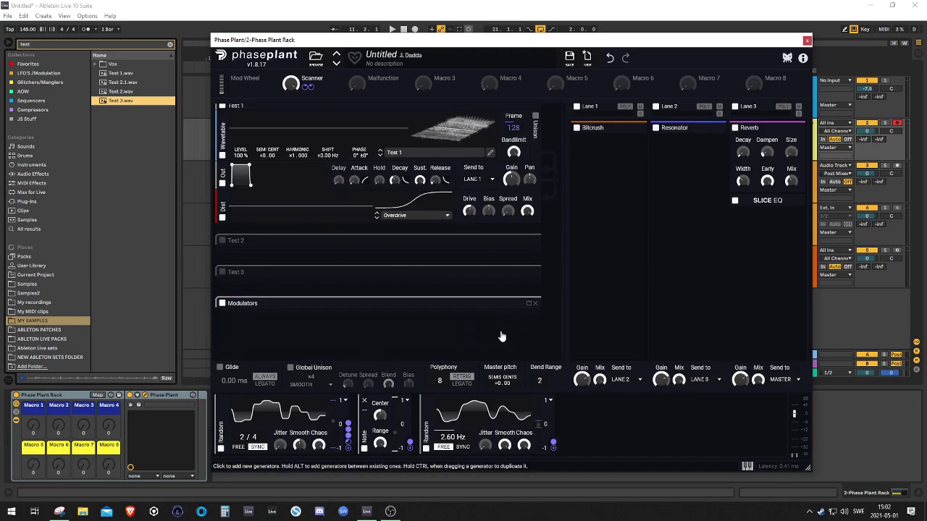
pyautogui.click(285, 322)
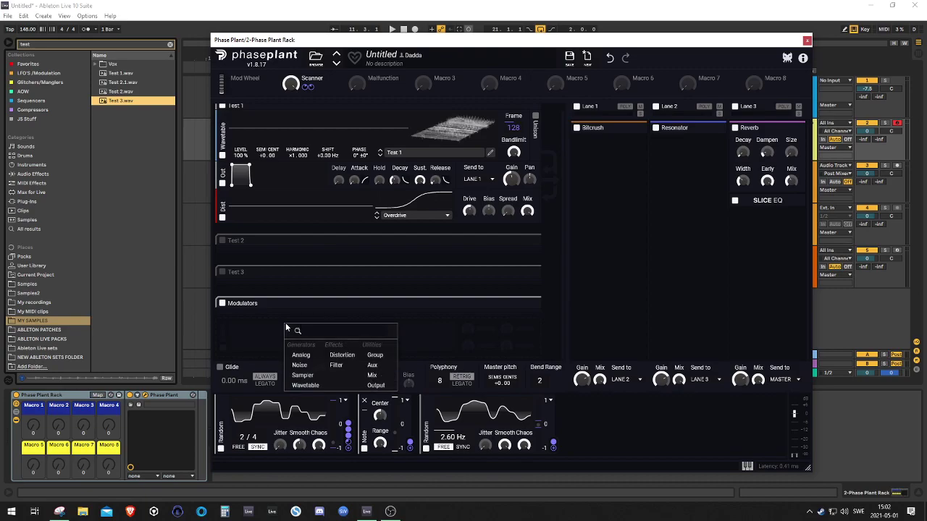
pyautogui.click(304, 386)
pyautogui.scroll(-2, 436, 335)
pyautogui.moveTo(426, 297)
pyautogui.mouseDown()
pyautogui.moveTo(426, 269)
pyautogui.moveTo(426, 286)
pyautogui.mouseUp()
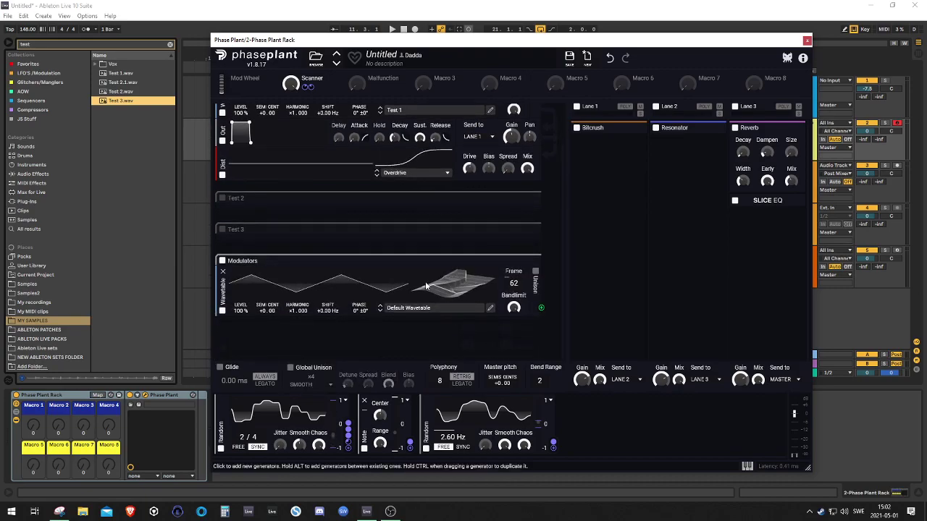
pyautogui.click(222, 272)
# Step: Add an Analog oscillator with a triangle wave to the Modulators group, keeping its tuning at the default
pyautogui.click(258, 328)
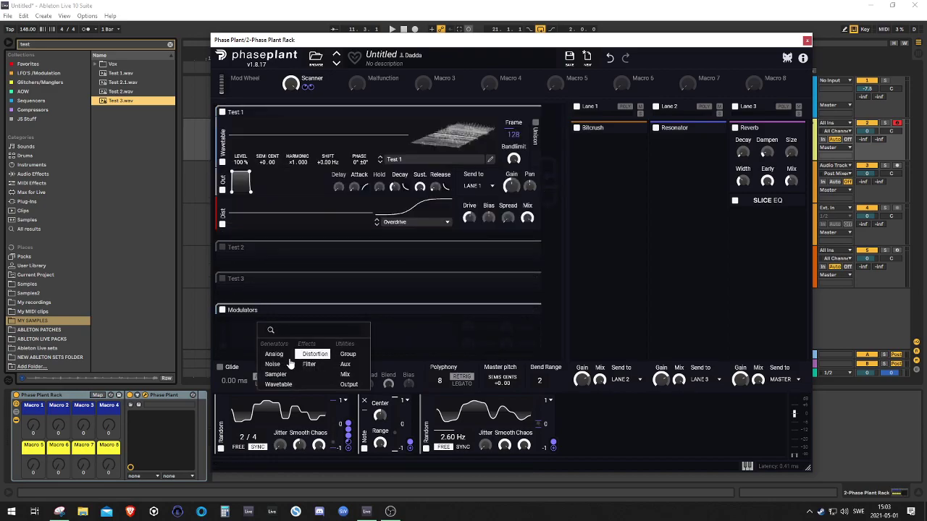
pyautogui.click(282, 356)
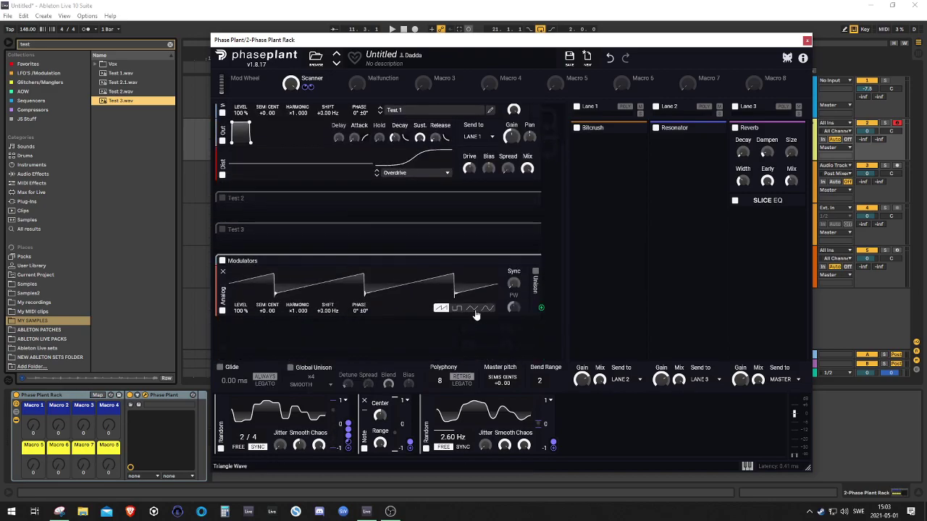
pyautogui.click(472, 308)
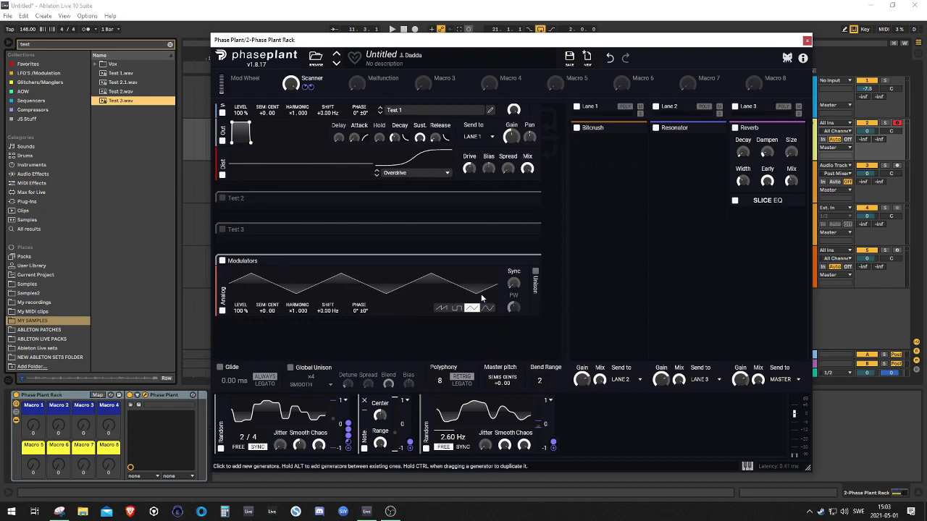
pyautogui.moveTo(266, 308); pyautogui.dragTo(267, 326)
pyautogui.doubleClick(268, 308)
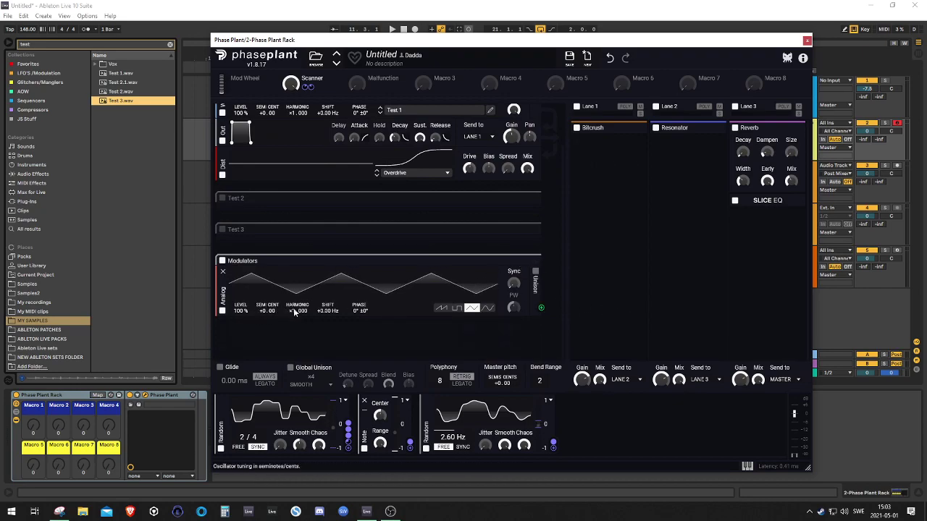
# Step: Route the Analog oscillator's output to the phase of the Test 1 wavetable at 50 %, removing its shift modulation
pyautogui.moveTo(541, 308); pyautogui.dragTo(327, 167)
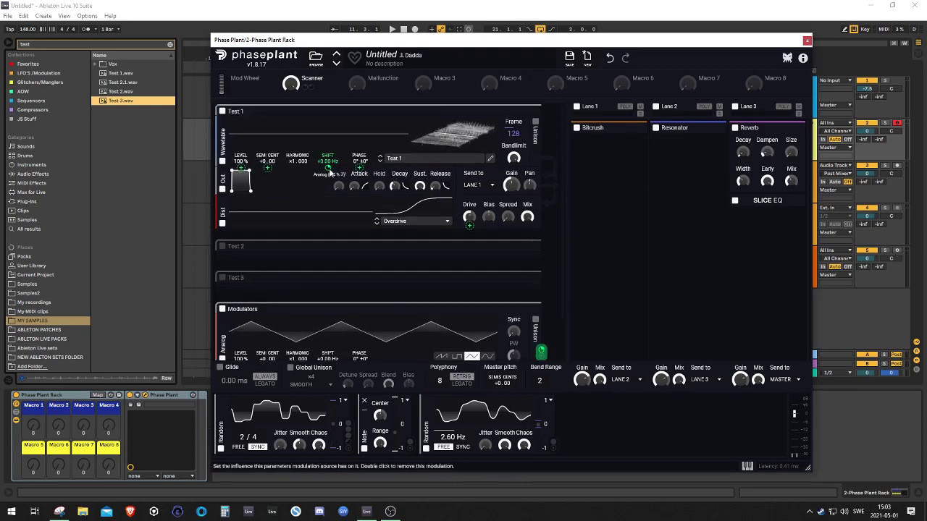
pyautogui.moveTo(328, 169); pyautogui.dragTo(359, 166)
pyautogui.doubleClick(328, 167)
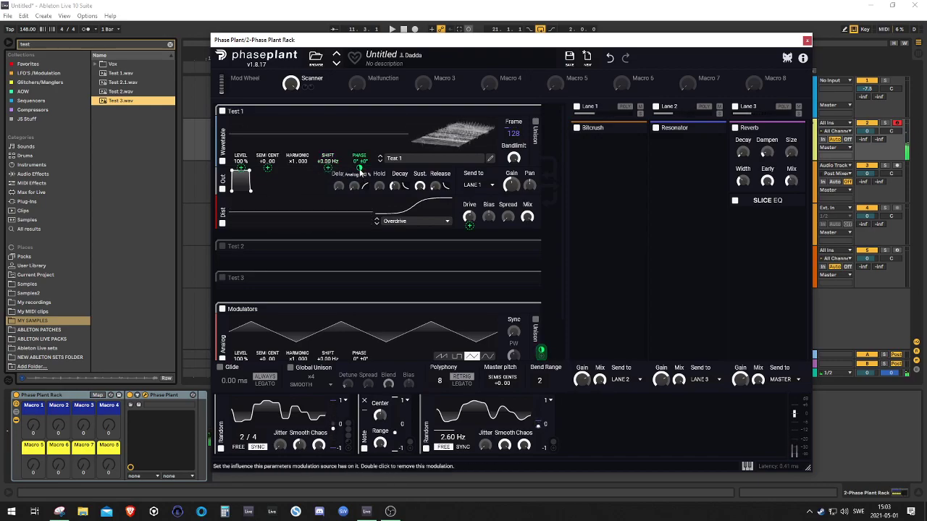
pyautogui.moveTo(360, 171); pyautogui.dragTo(360, 137)
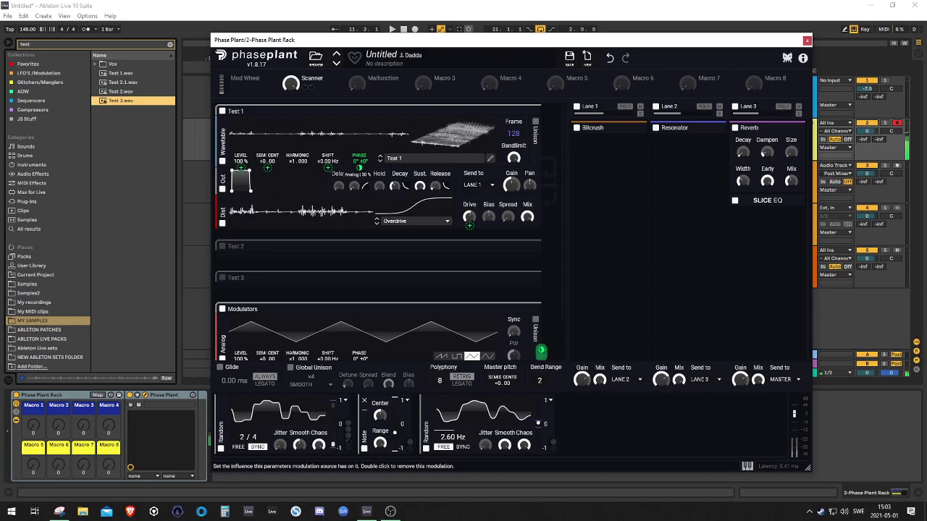
pyautogui.click(599, 225)
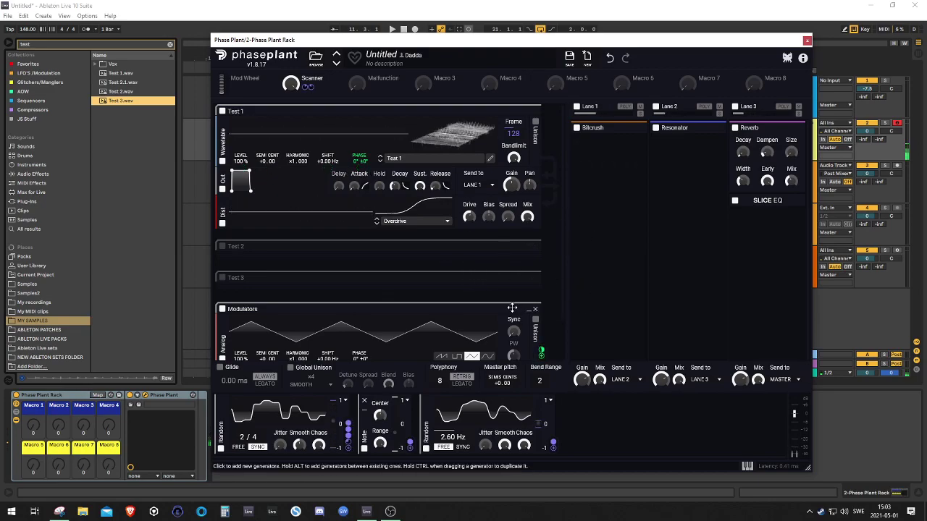
# Step: Tune the Analog oscillator to -36 semitones and raise its sync amount
pyautogui.scroll(-1, 512, 308)
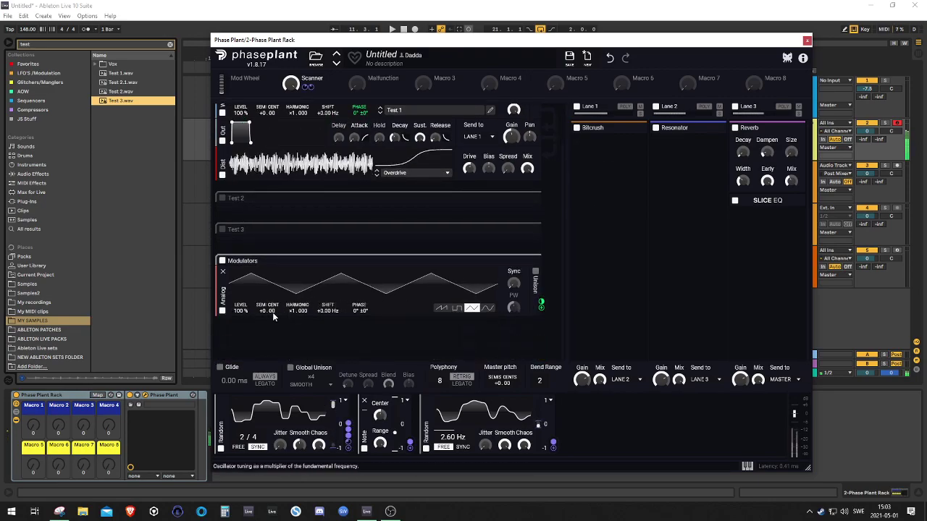
pyautogui.moveTo(267, 310); pyautogui.dragTo(267, 371)
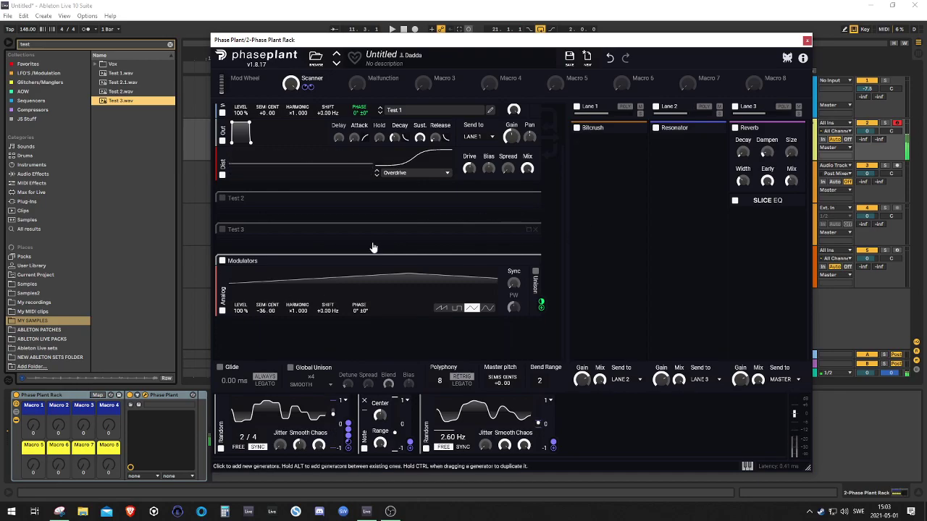
pyautogui.moveTo(513, 283)
pyautogui.mouseDown()
pyautogui.moveTo(513, 262)
pyautogui.moveTo(517, 288)
pyautogui.mouseUp()
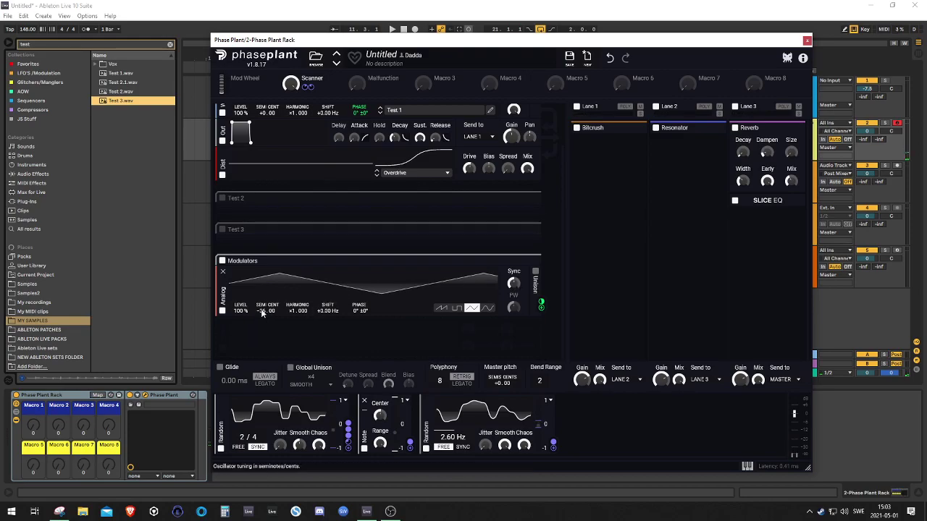
# Step: Minimize Test 1, expand Test 2, and route the Analog oscillator to the Test 2 wavetable's phase at 50 %
pyautogui.scroll(2, 527, 127)
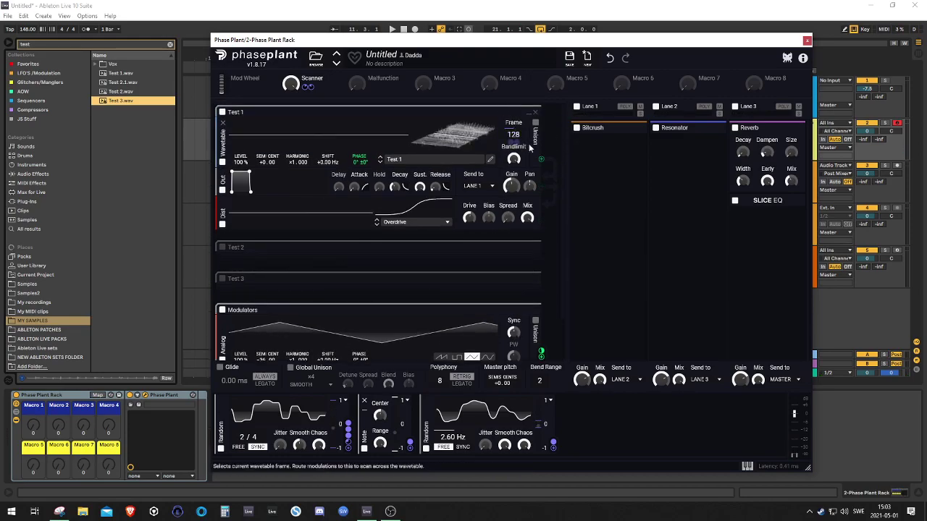
pyautogui.click(528, 113)
pyautogui.click(529, 144)
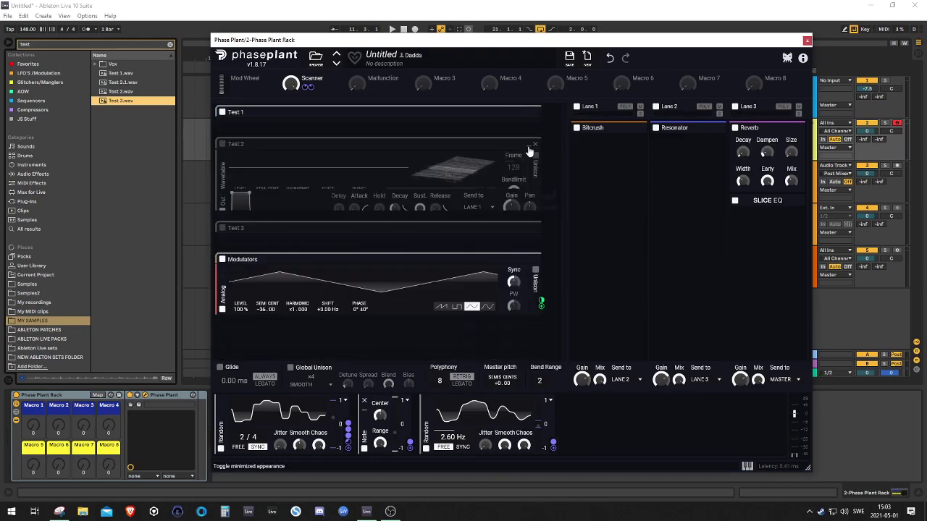
pyautogui.scroll(-1, 543, 210)
pyautogui.moveTo(542, 307); pyautogui.dragTo(509, 206)
pyautogui.moveTo(378, 161); pyautogui.dragTo(359, 186)
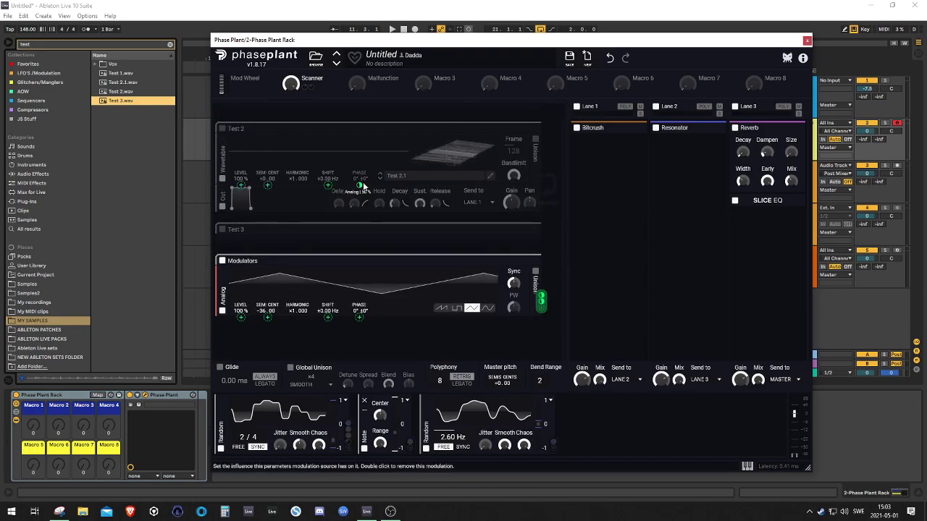
# Step: Expand Test 3 and route the Analog oscillator's output to the phase of the Test 3 wavetable
pyautogui.click(531, 229)
pyautogui.scroll(-2, 547, 320)
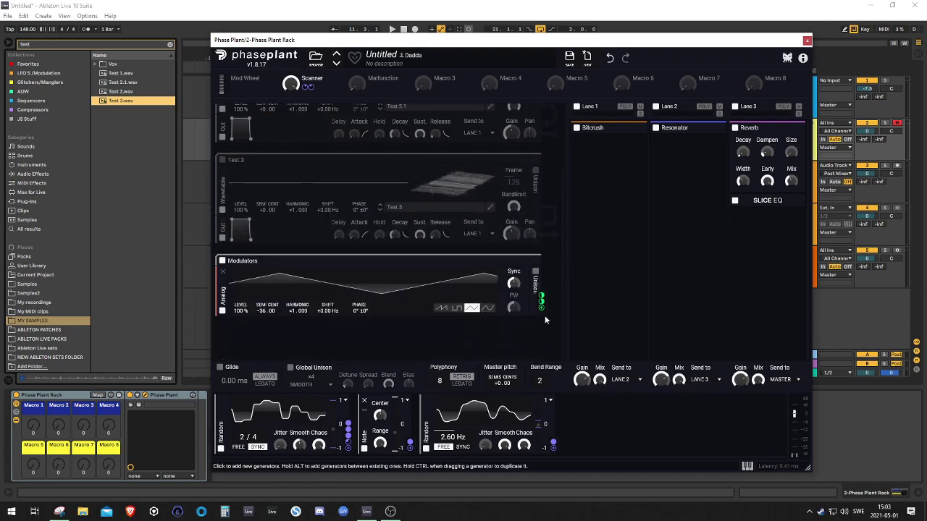
pyautogui.moveTo(542, 301); pyautogui.dragTo(359, 216)
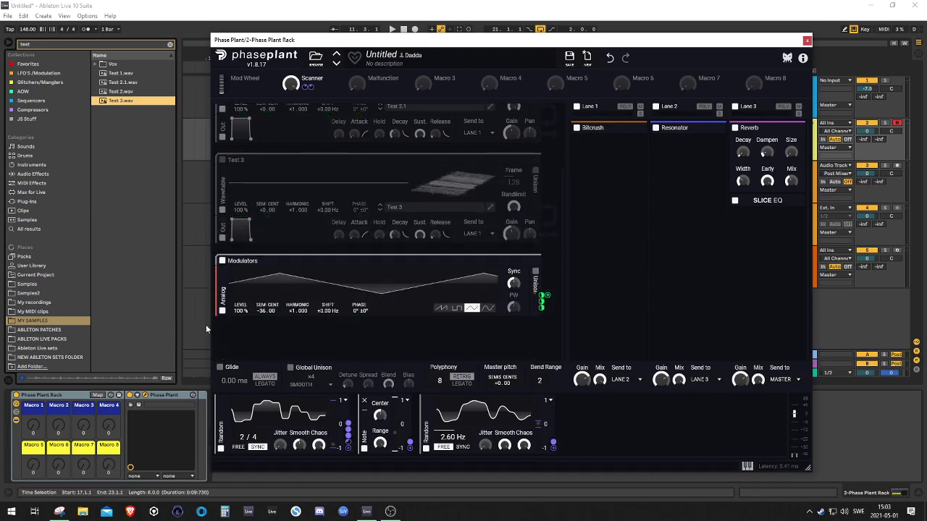
# Step: Set the Analog oscillator's level to 0 % and minimize the two existing Random modulators
pyautogui.moveTo(244, 311); pyautogui.dragTo(244, 382)
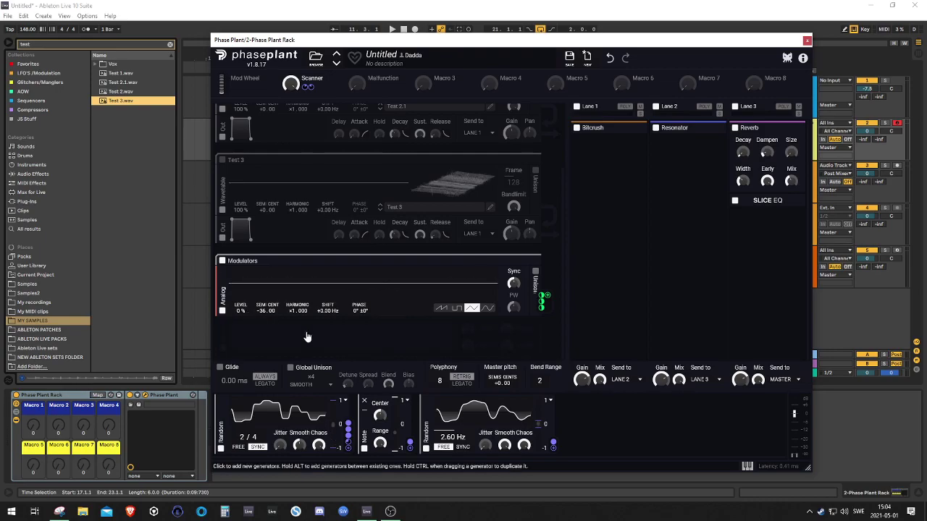
pyautogui.click(427, 409)
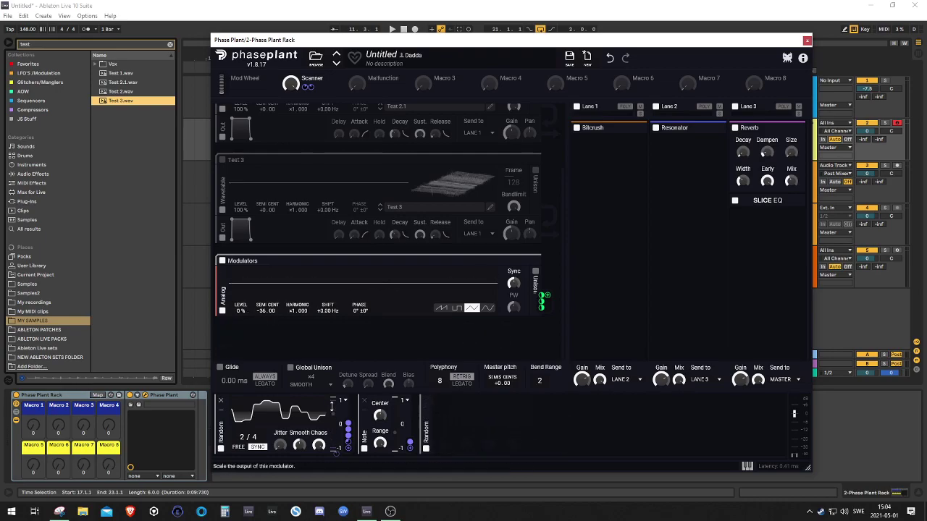
pyautogui.click(221, 410)
# Step: Assign the Malfunction macro to the Analog oscillator's level at about 51 % and test the macro by turning it up and back down
pyautogui.click(369, 85)
pyautogui.moveTo(241, 317); pyautogui.dragTo(241, 283)
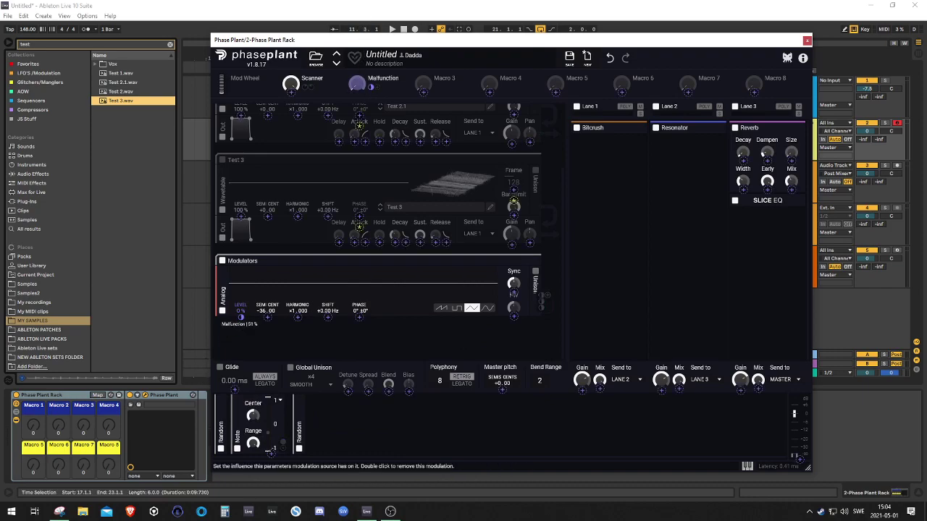
pyautogui.click(304, 335)
pyautogui.moveTo(358, 85); pyautogui.dragTo(362, 89)
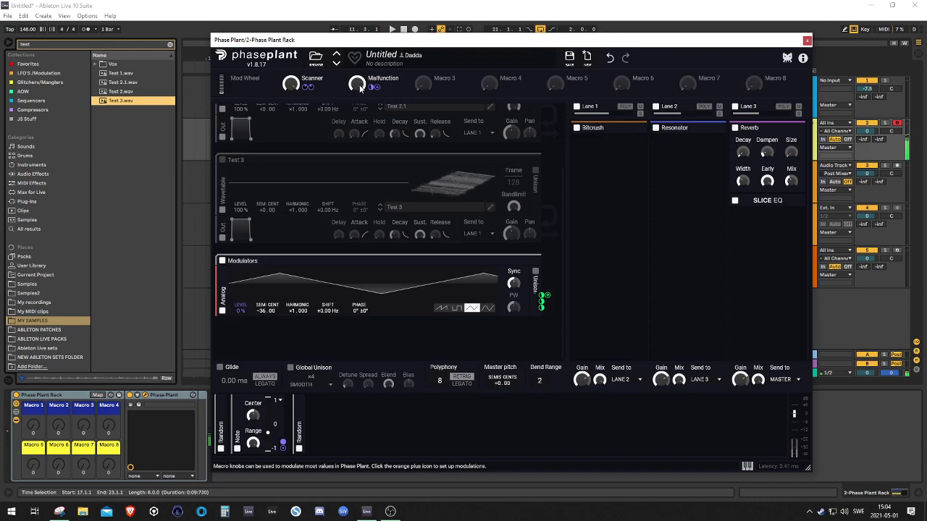
pyautogui.moveTo(357, 86)
pyautogui.mouseDown()
pyautogui.moveTo(358, 95)
pyautogui.moveTo(357, 71)
pyautogui.moveTo(357, 101)
pyautogui.mouseUp()
# Step: Add another Random modulator running free at 2.31 Hz with its smoothing at 31 %
pyautogui.click(366, 424)
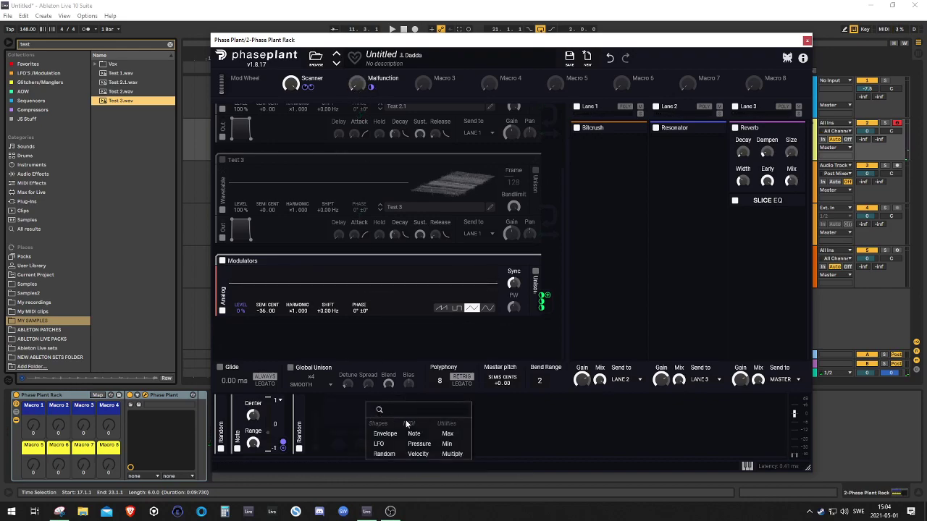
pyautogui.click(384, 454)
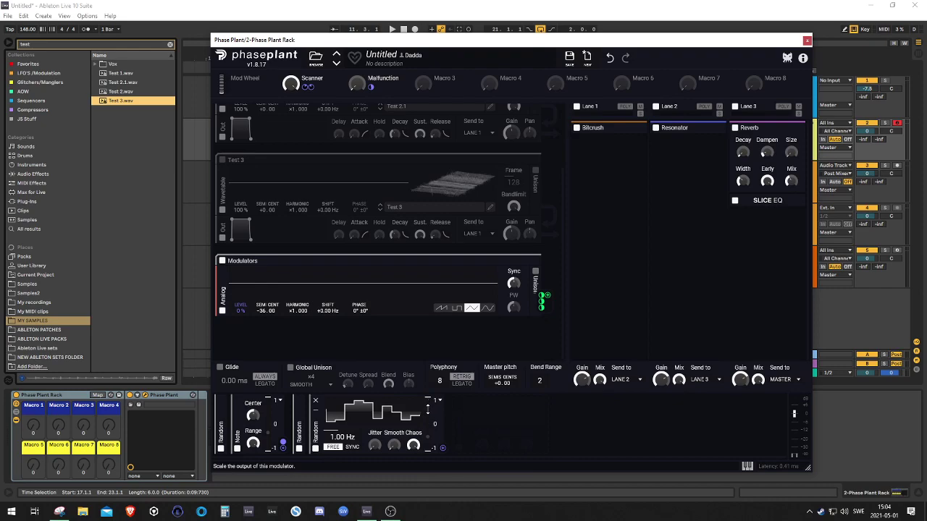
pyautogui.moveTo(394, 445); pyautogui.dragTo(394, 427)
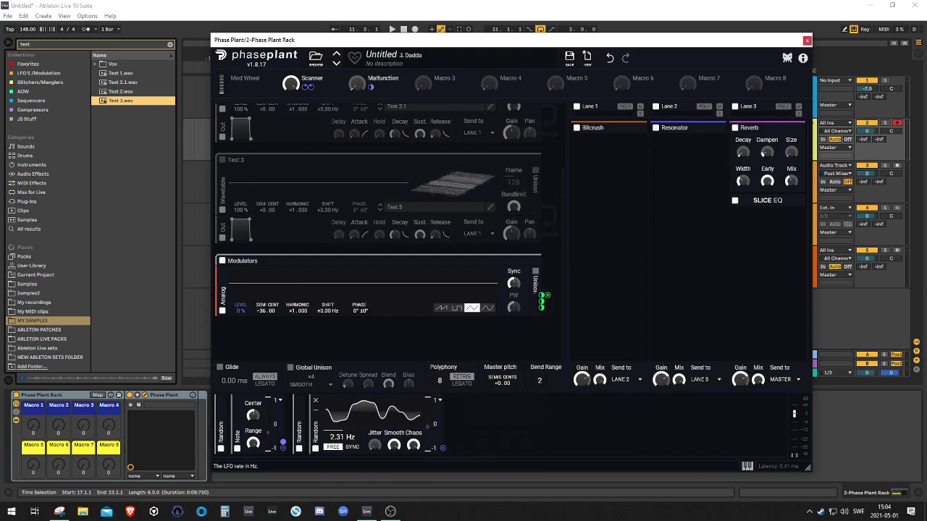
pyautogui.moveTo(394, 445); pyautogui.dragTo(394, 457)
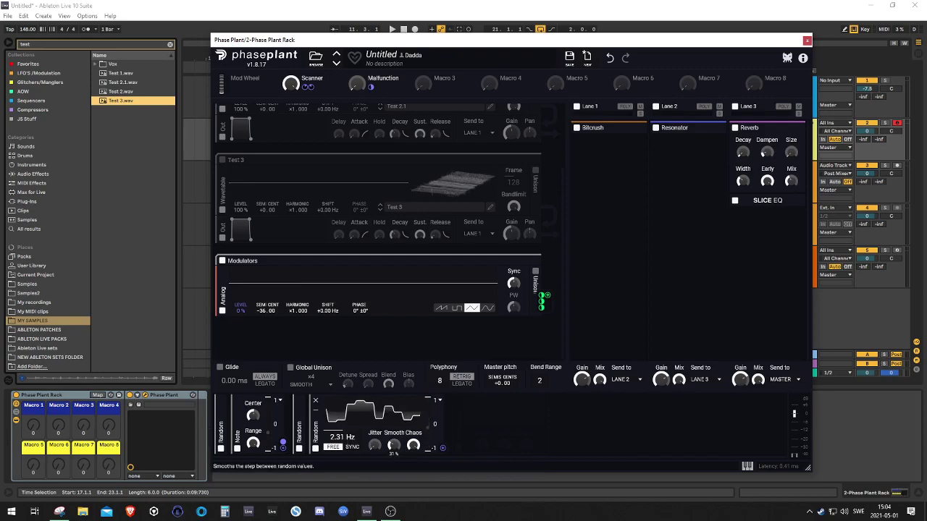
# Step: Route the new Random modulator to the Analog oscillator's semitones at +12.00, make its output positive only, and turn up the Malfunction macro
pyautogui.click(443, 448)
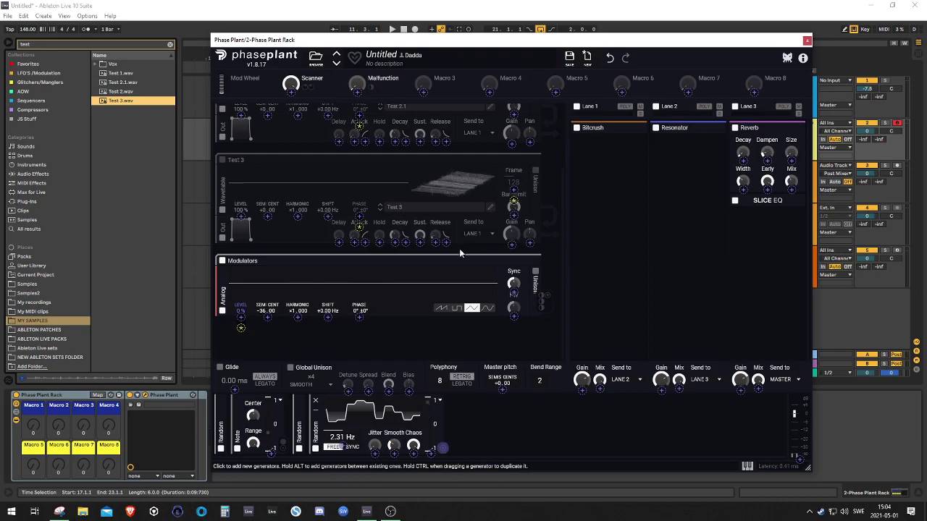
pyautogui.moveTo(307, 264); pyautogui.dragTo(267, 311)
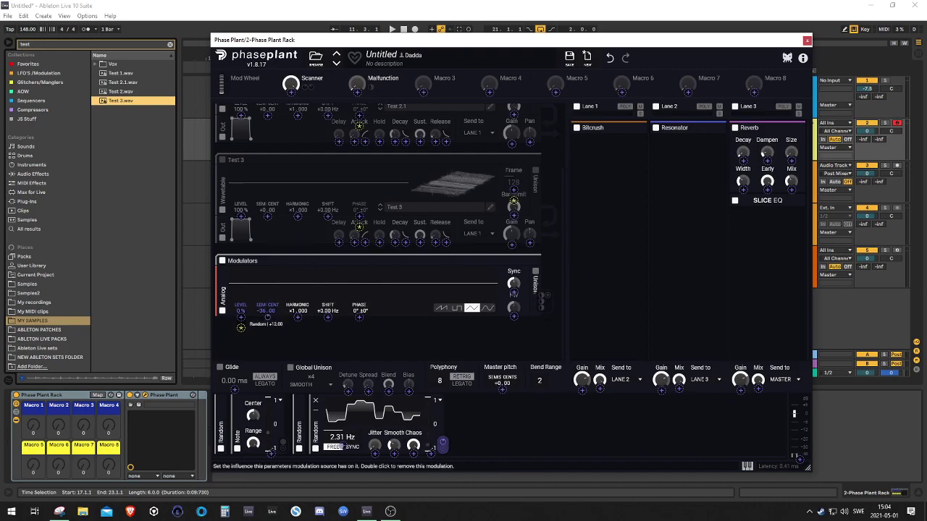
pyautogui.click(440, 400)
pyautogui.click(461, 418)
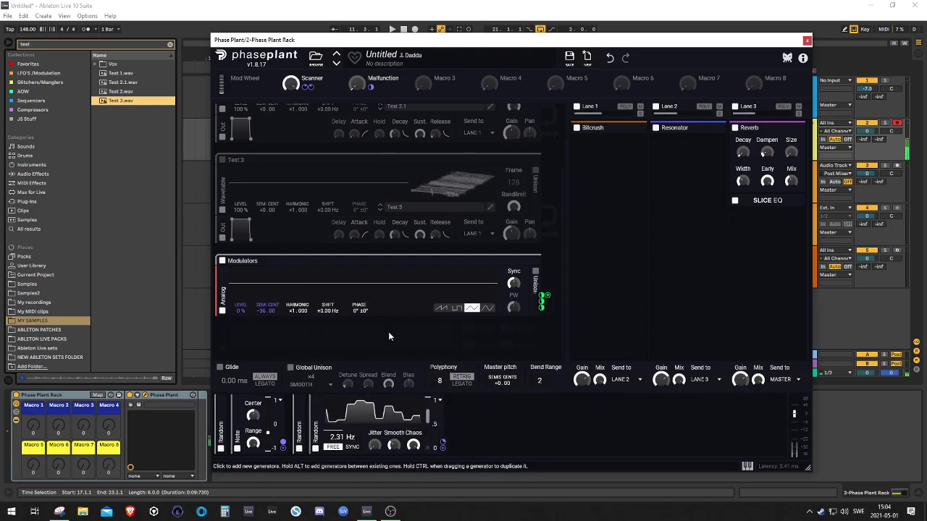
pyautogui.moveTo(358, 89); pyautogui.dragTo(360, 88)
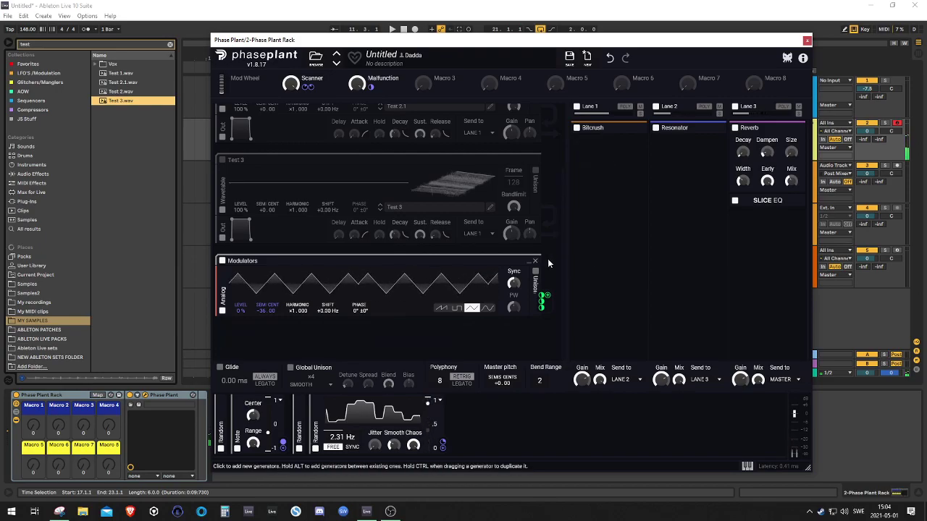
# Step: Expand the Test 1 group and minimize the Test 2 and Test 3 groups
pyautogui.scroll(3, 485, 257)
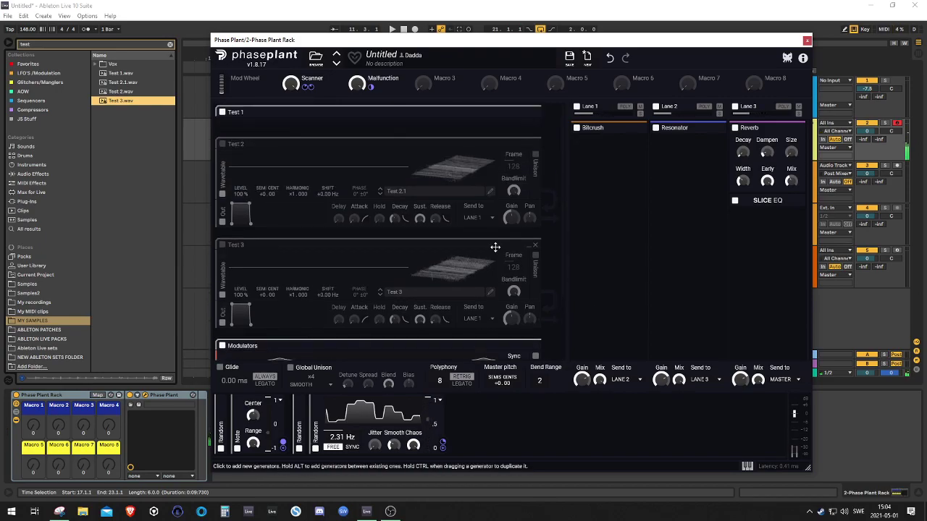
pyautogui.click(533, 113)
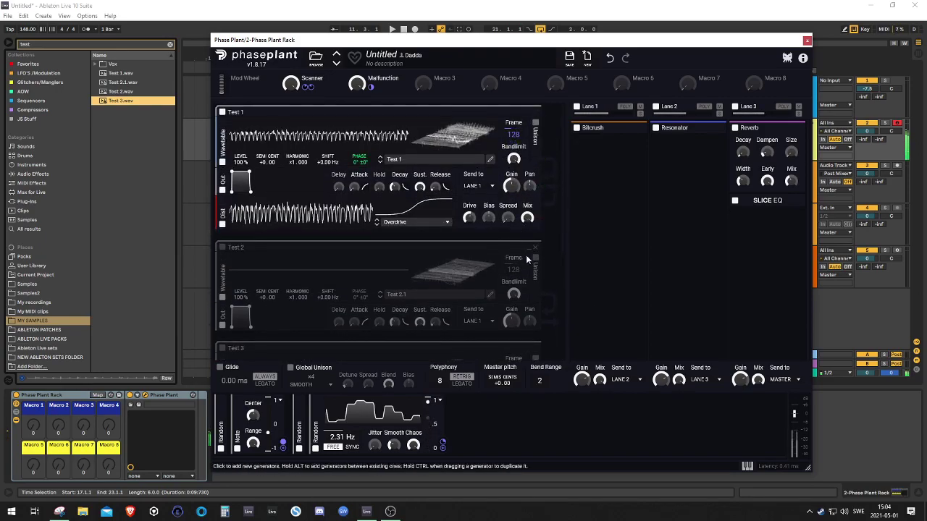
pyautogui.click(533, 248)
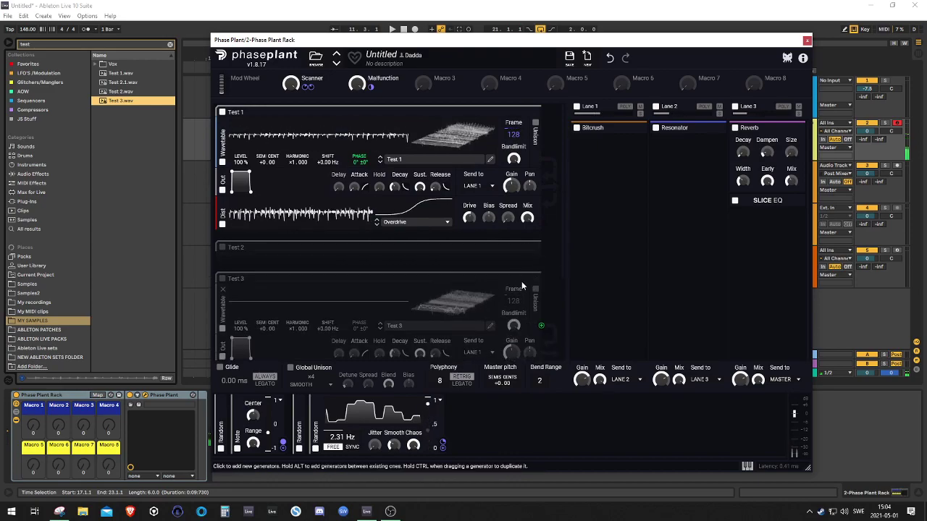
pyautogui.click(529, 280)
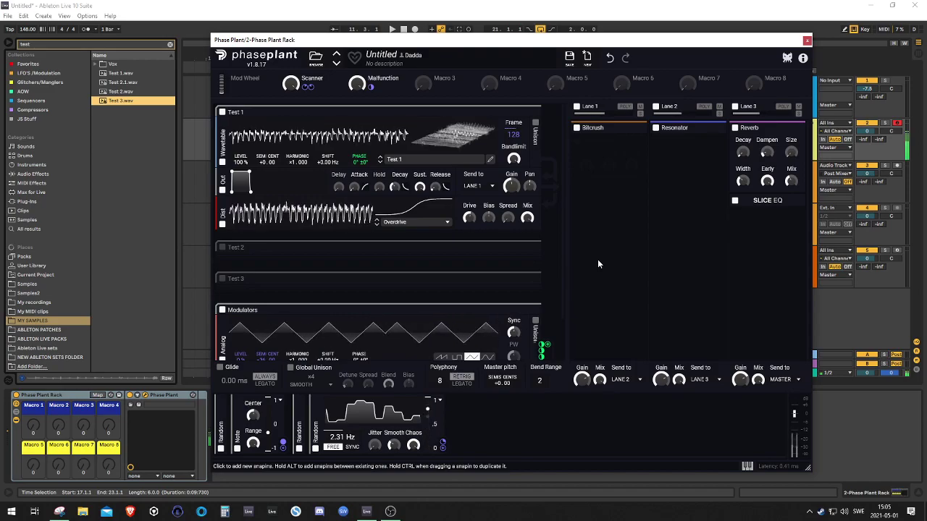
# Step: Adjust the Analog oscillator's sync, and compare its pulse, saw, sine and triangle waves, ending on the saw wave
pyautogui.scroll(-2, 423, 285)
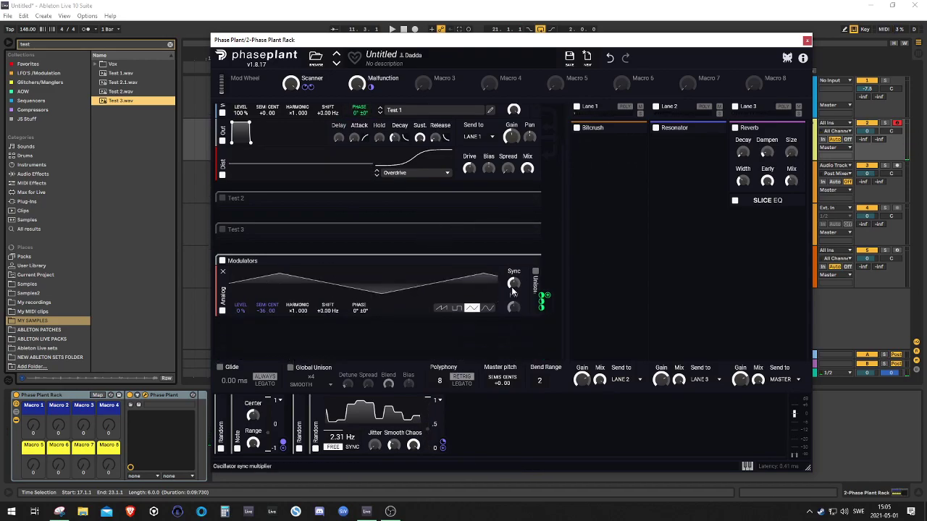
pyautogui.moveTo(513, 288); pyautogui.dragTo(513, 271)
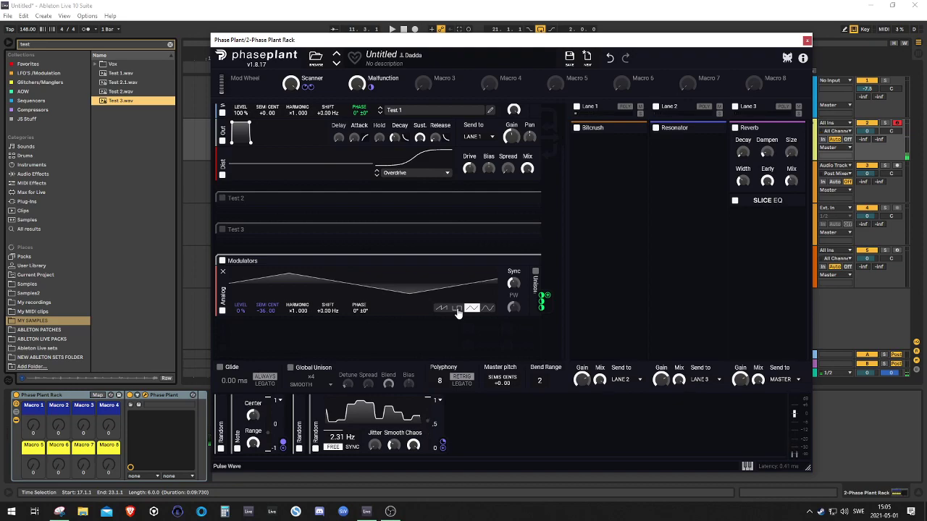
pyautogui.click(457, 309)
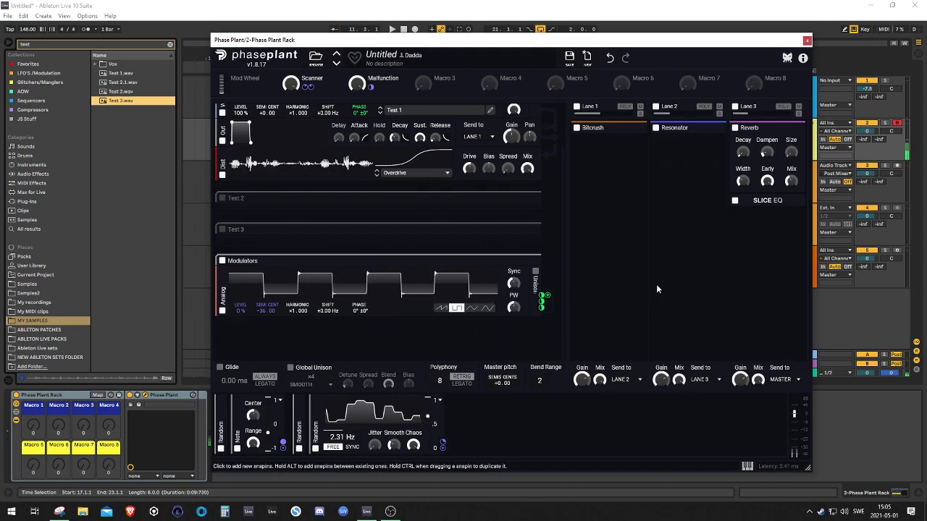
pyautogui.click(442, 309)
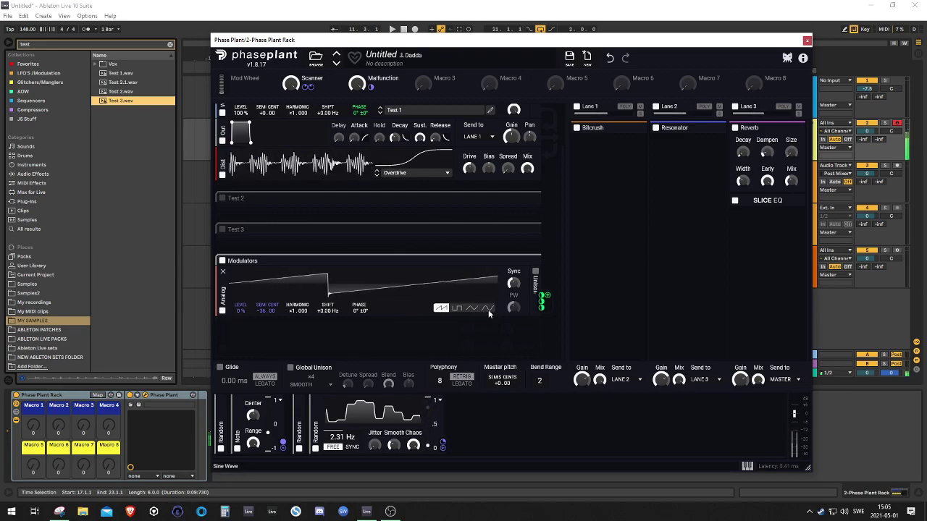
pyautogui.click(488, 310)
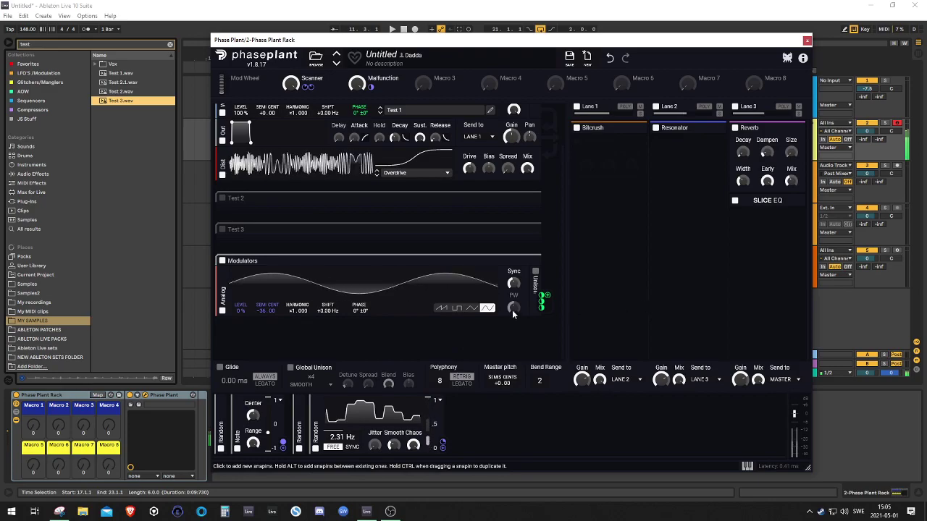
pyautogui.click(469, 308)
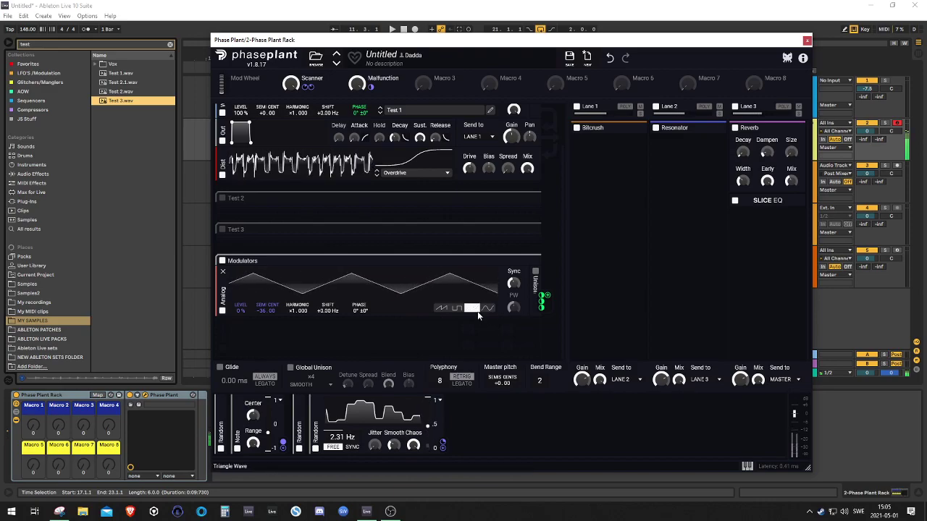
pyautogui.click(435, 307)
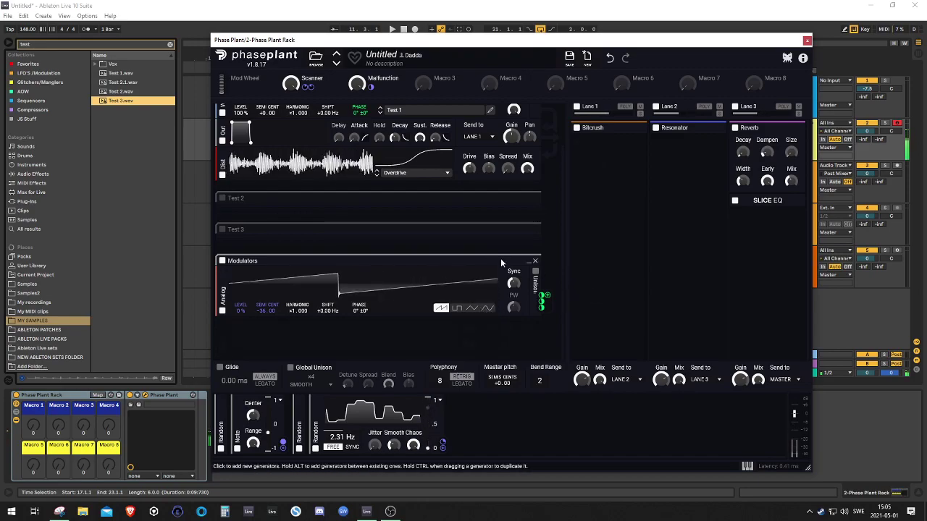
# Step: Set the Lane 1 Bitcrush rate to 8.32 kHz while auditioning Test 2 instead of Test 1, and switch back to Test 1
pyautogui.scroll(1, 506, 262)
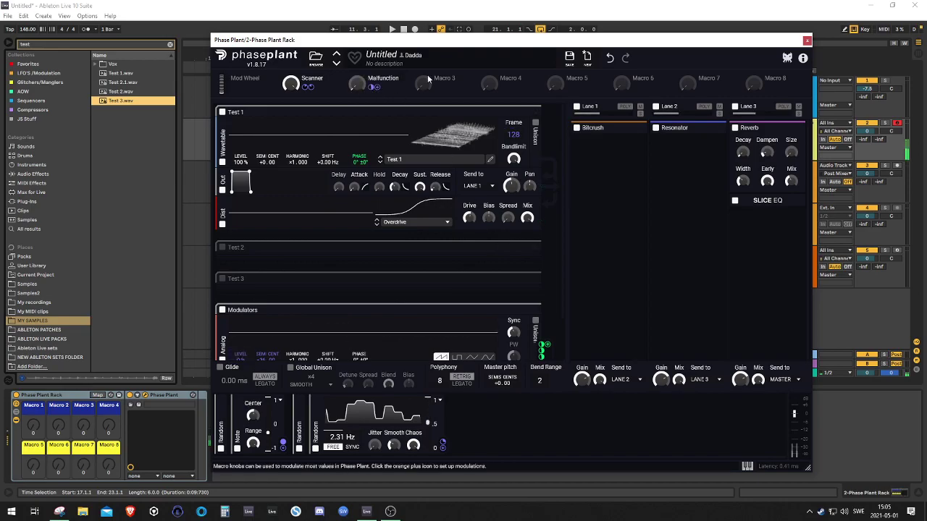
pyautogui.click(222, 112)
pyautogui.click(223, 247)
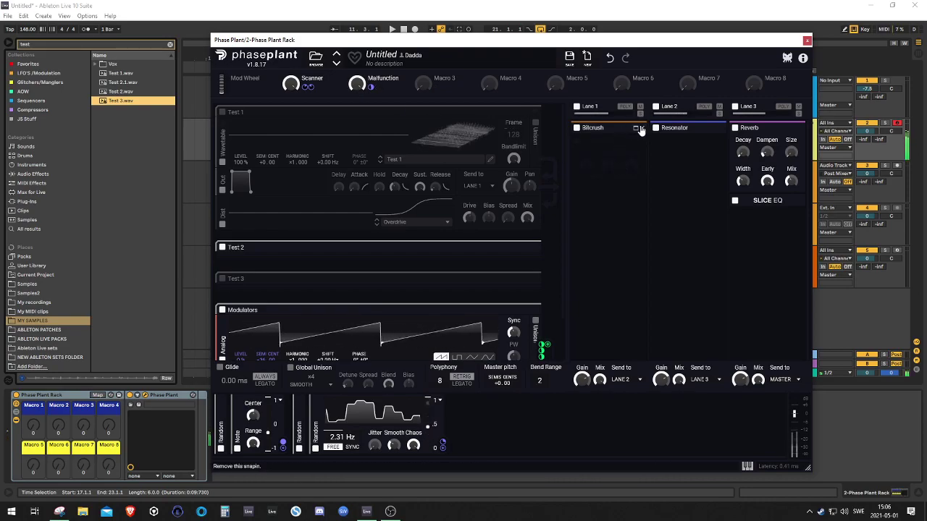
pyautogui.click(636, 129)
pyautogui.moveTo(600, 148); pyautogui.dragTo(600, 142)
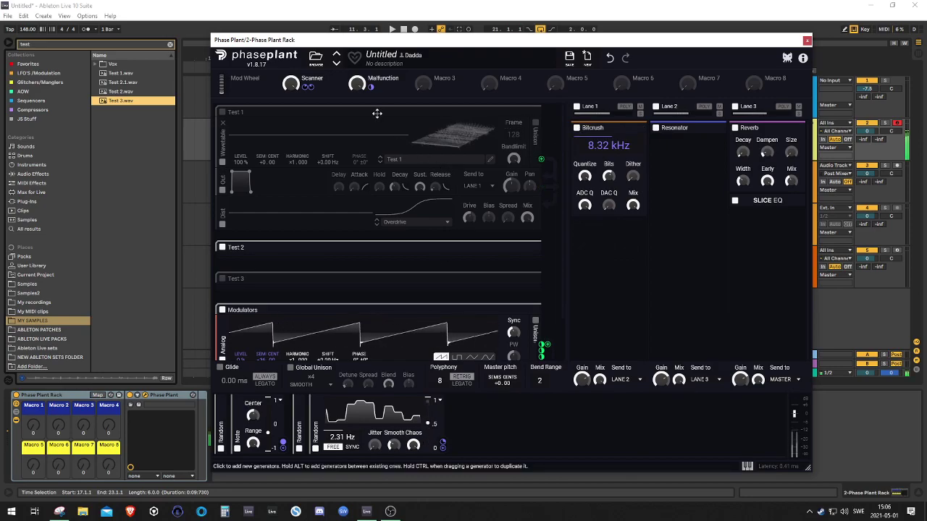
pyautogui.click(222, 112)
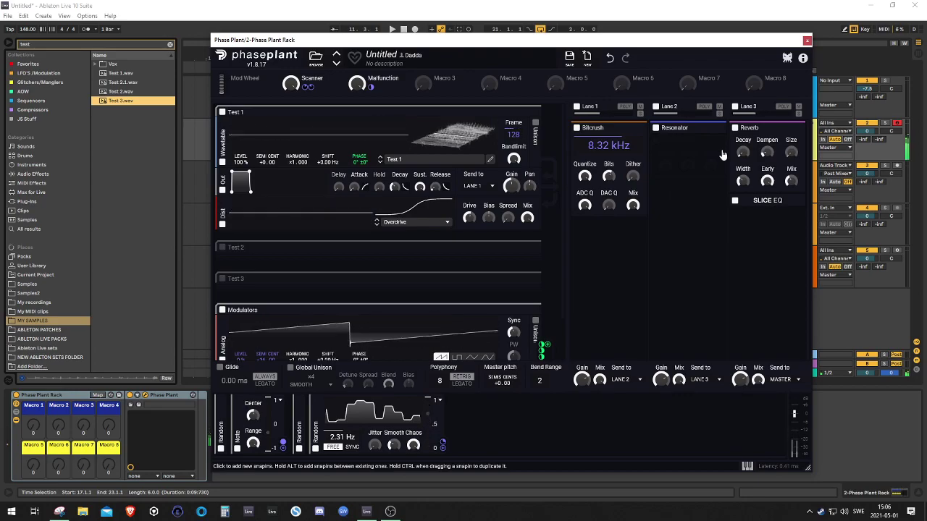
# Step: Move Test 1's Overdrive distortion ahead of its output and lower the drive
pyautogui.click(690, 172)
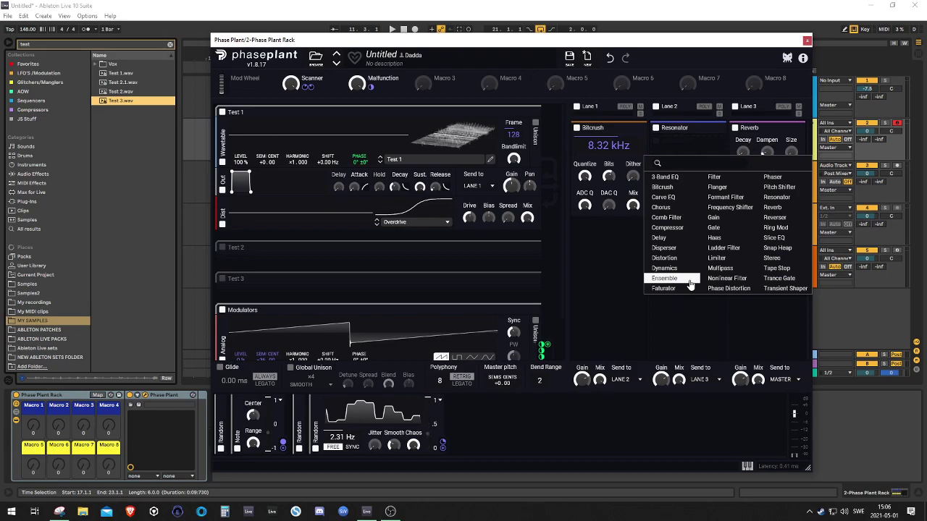
pyautogui.click(773, 237)
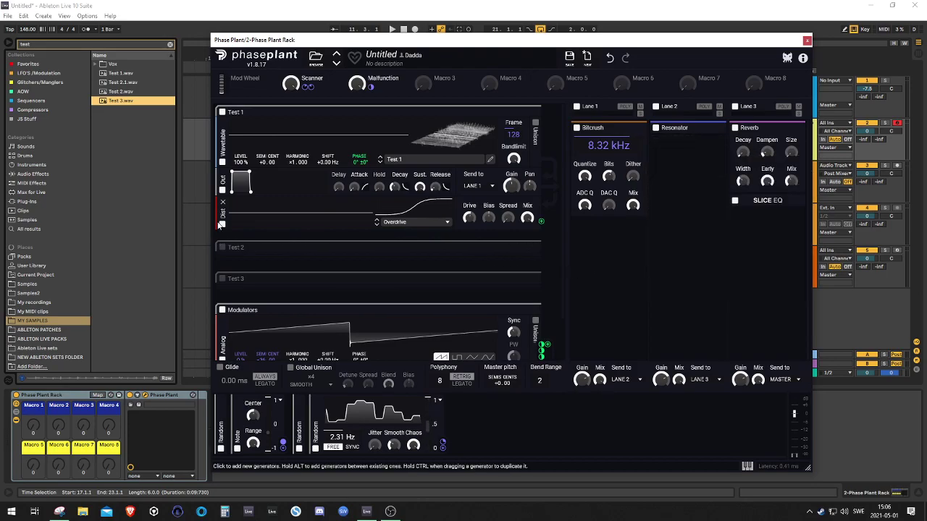
pyautogui.moveTo(223, 222); pyautogui.dragTo(223, 181)
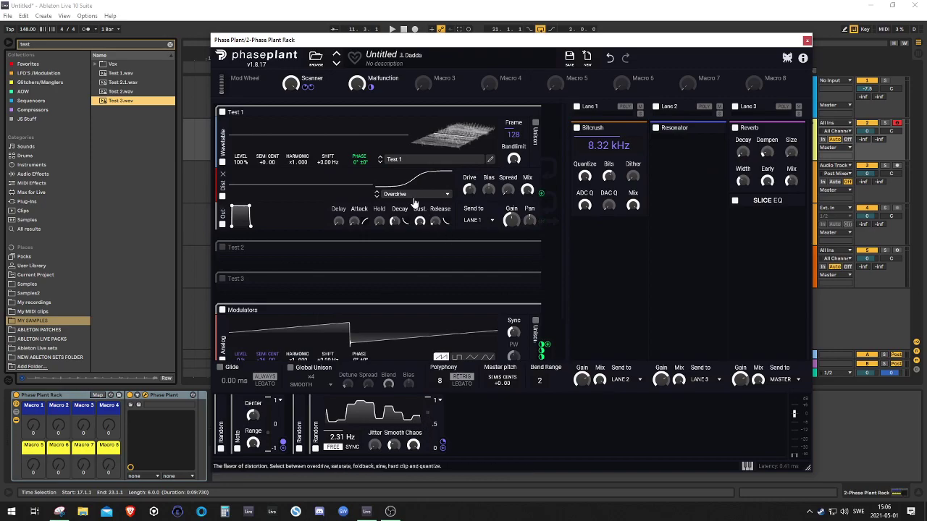
pyautogui.moveTo(469, 189)
pyautogui.mouseDown()
pyautogui.moveTo(469, 175)
pyautogui.moveTo(469, 188)
pyautogui.mouseUp()
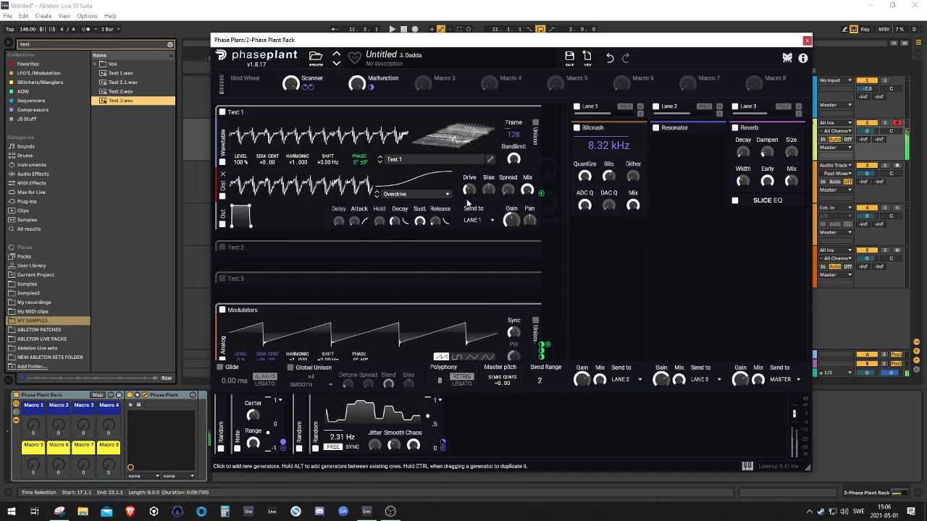
# Step: Expand Test 2 and duplicate Test 1's Overdrive distortion into it, ahead of its output
pyautogui.scroll(-2, 231, 206)
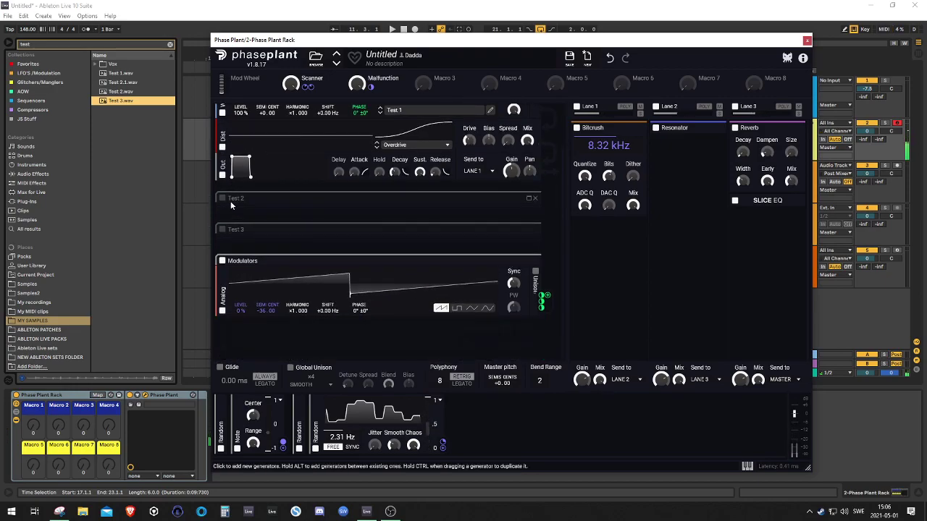
pyautogui.click(529, 198)
pyautogui.keyDown('ctrl'); pyautogui.moveTo(225, 134); pyautogui.dragTo(238, 331); pyautogui.keyUp('ctrl')
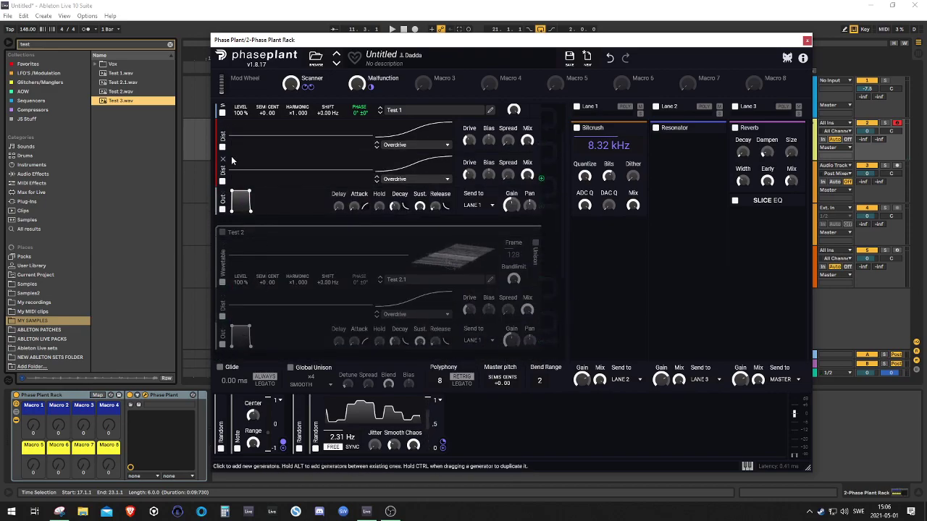
# Step: Collapse Test 2, expand Test 3 and move the extra Overdrive distortion from Test 1 into it, ahead of its output
pyautogui.moveTo(220, 169)
pyautogui.mouseDown()
pyautogui.moveTo(227, 366)
pyautogui.moveTo(321, 310)
pyautogui.moveTo(213, 209)
pyautogui.moveTo(225, 211)
pyautogui.moveTo(222, 156)
pyautogui.mouseUp()
pyautogui.scroll(-2, 286, 194)
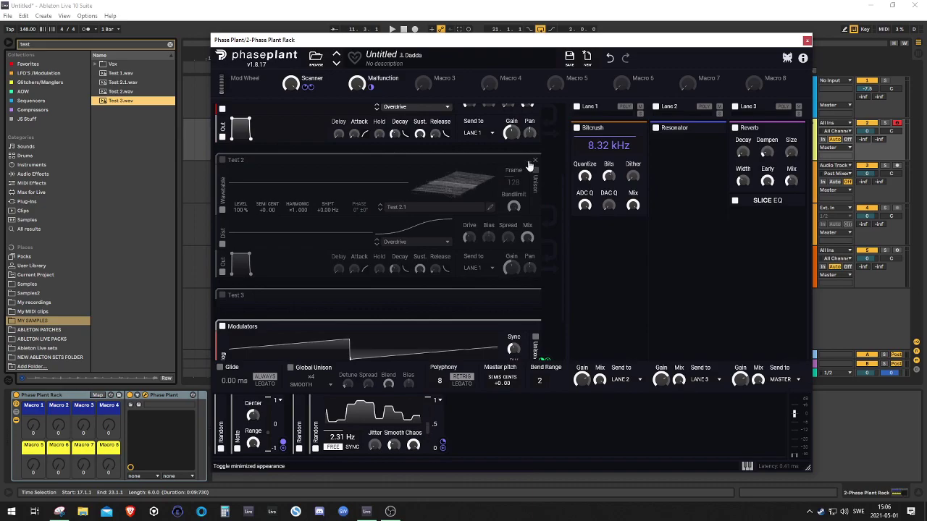
pyautogui.click(528, 162)
pyautogui.scroll(1, 359, 192)
pyautogui.moveTo(224, 186); pyautogui.dragTo(230, 297)
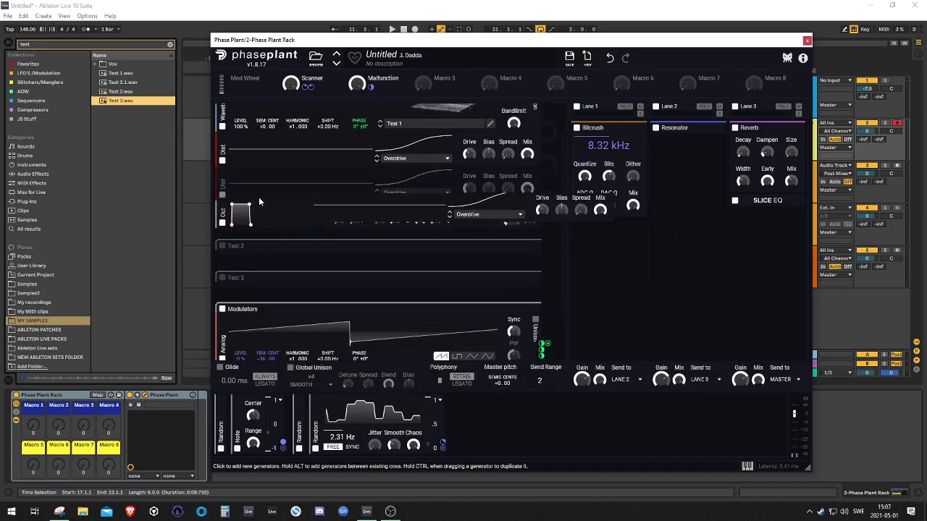
pyautogui.click(528, 279)
pyautogui.scroll(-1, 411, 266)
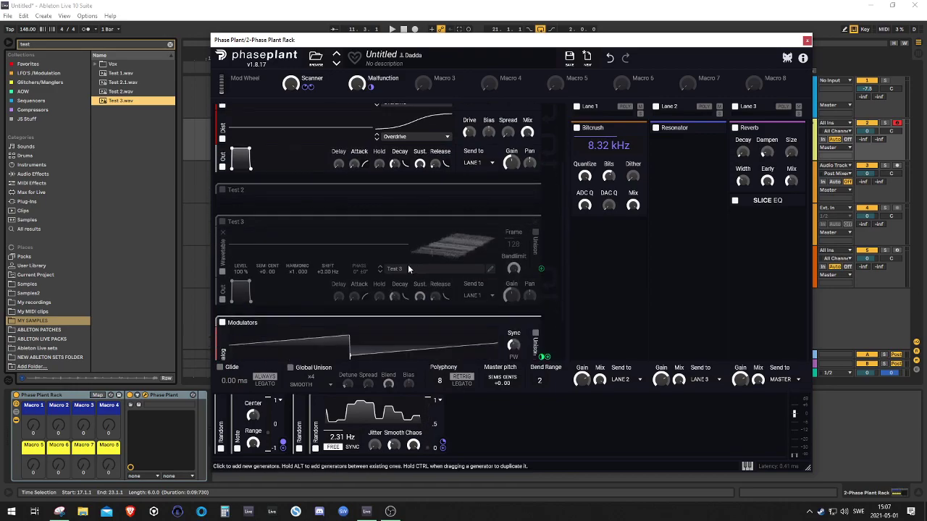
pyautogui.moveTo(218, 118); pyautogui.dragTo(229, 282)
pyautogui.scroll(1, 427, 243)
pyautogui.scroll(1, 447, 257)
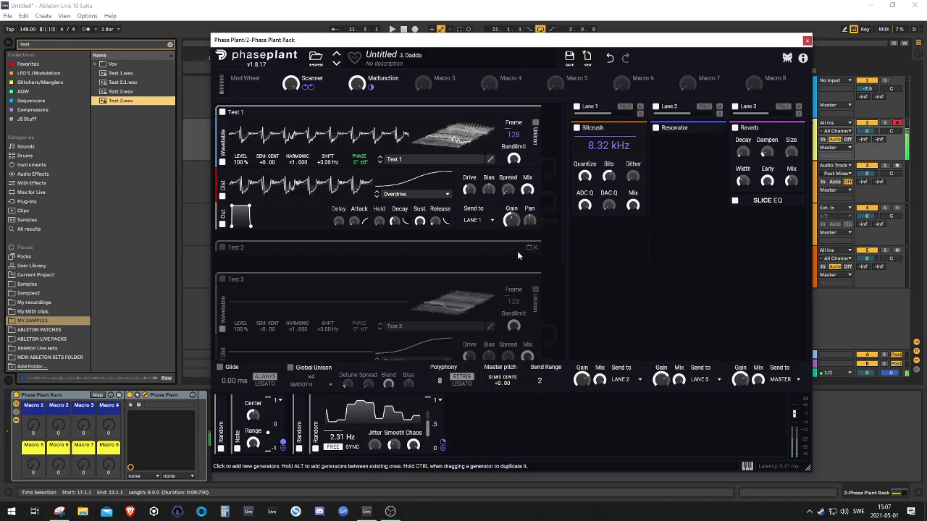
# Step: Expand the first Random modulator and add a Stereo effect after Lane 2's Resonator
pyautogui.click(529, 112)
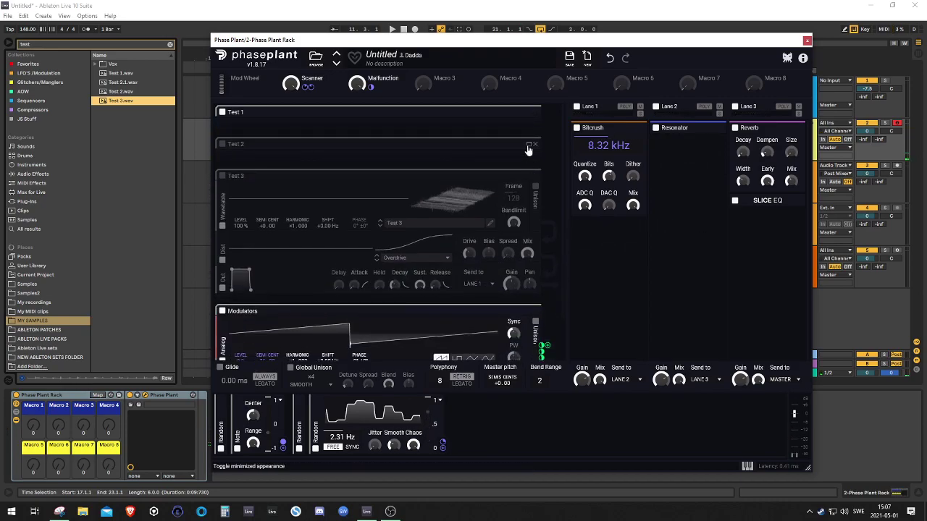
pyautogui.click(529, 113)
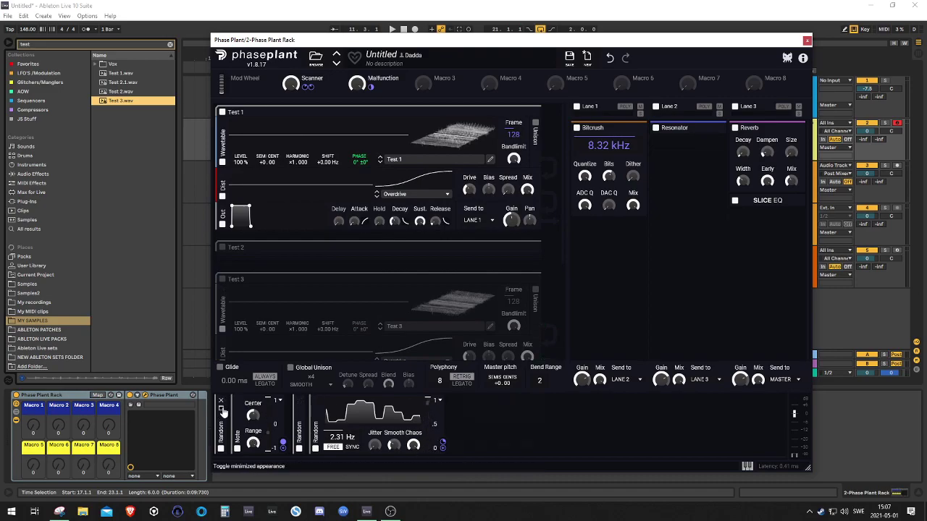
pyautogui.click(225, 411)
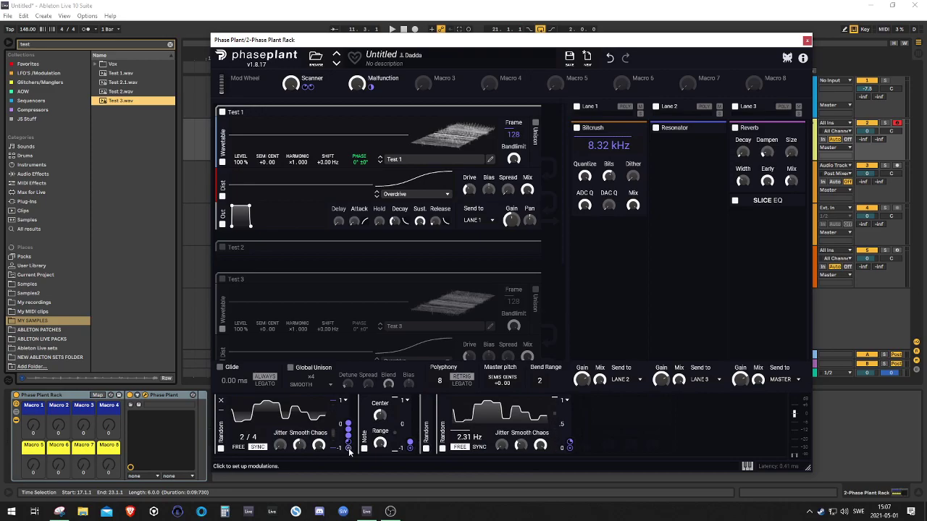
pyautogui.click(693, 179)
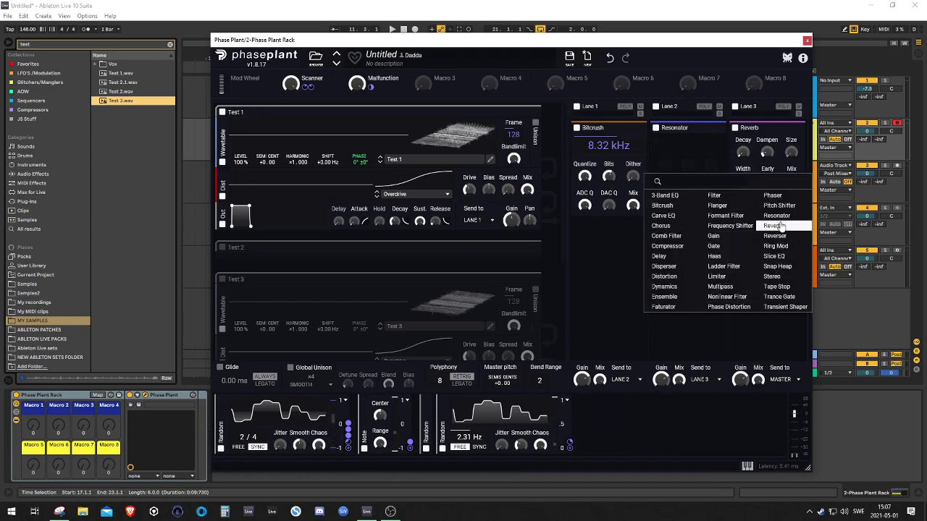
pyautogui.click(773, 267)
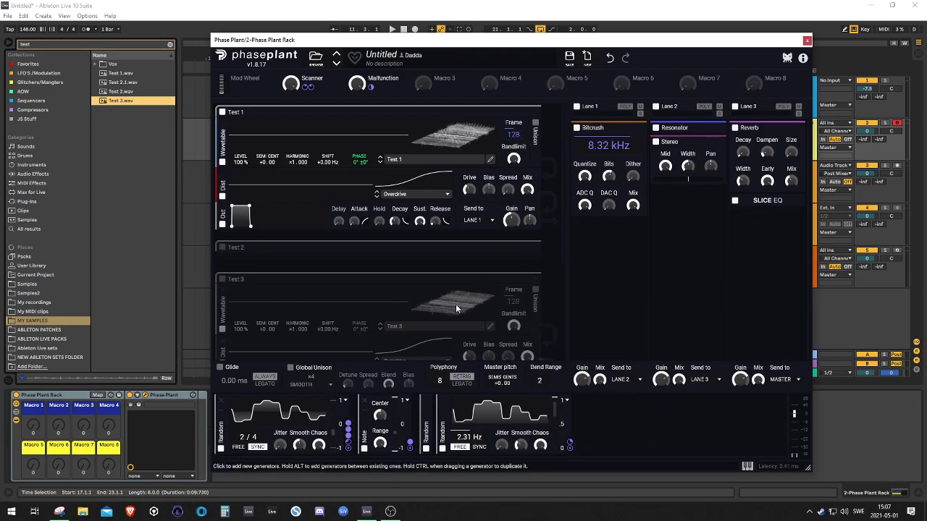
# Step: Move the Stereo effect ahead of Lane 3's Reverb and modulate its pan with the first Random modulator
pyautogui.scroll(-3, 381, 317)
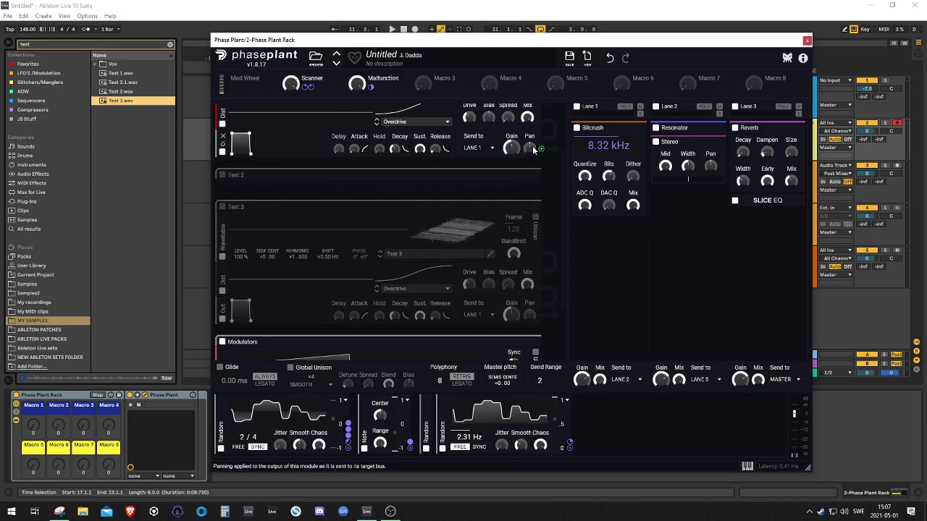
pyautogui.click(523, 174)
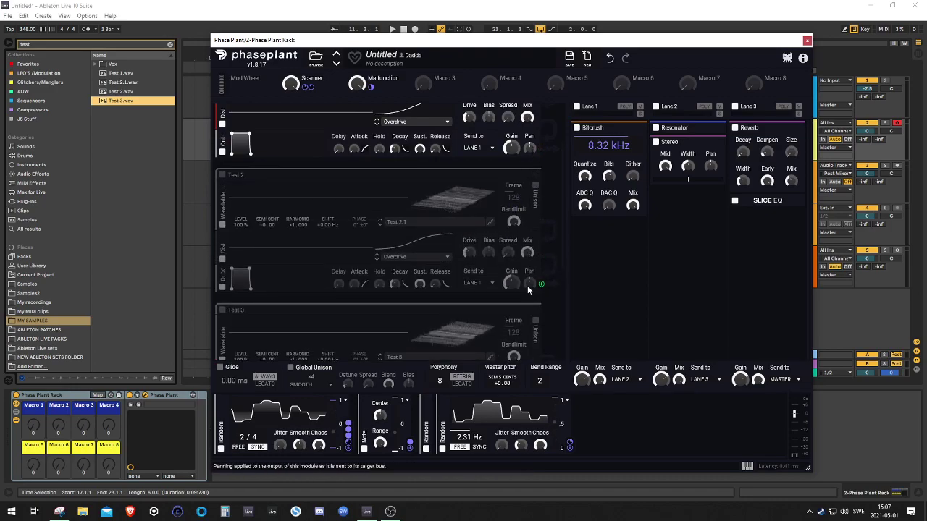
pyautogui.scroll(-3, 532, 290)
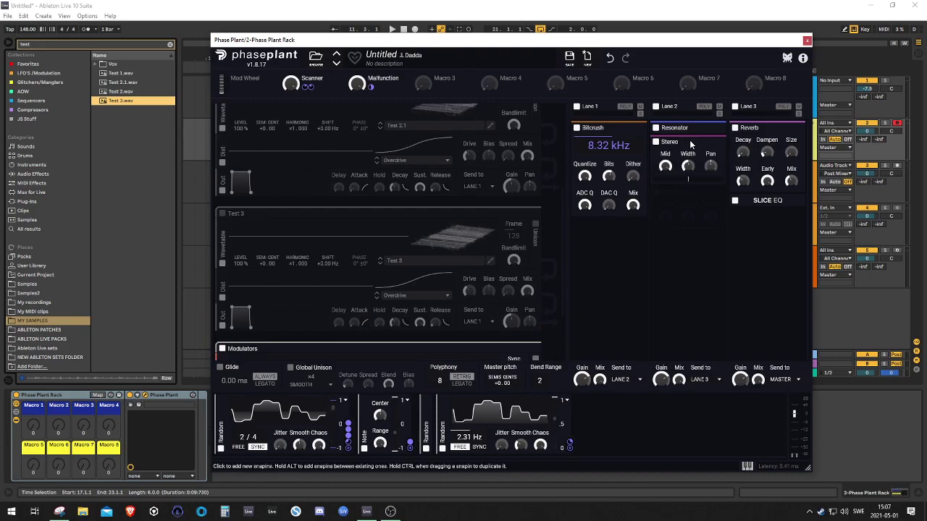
pyautogui.moveTo(690, 144); pyautogui.dragTo(750, 132)
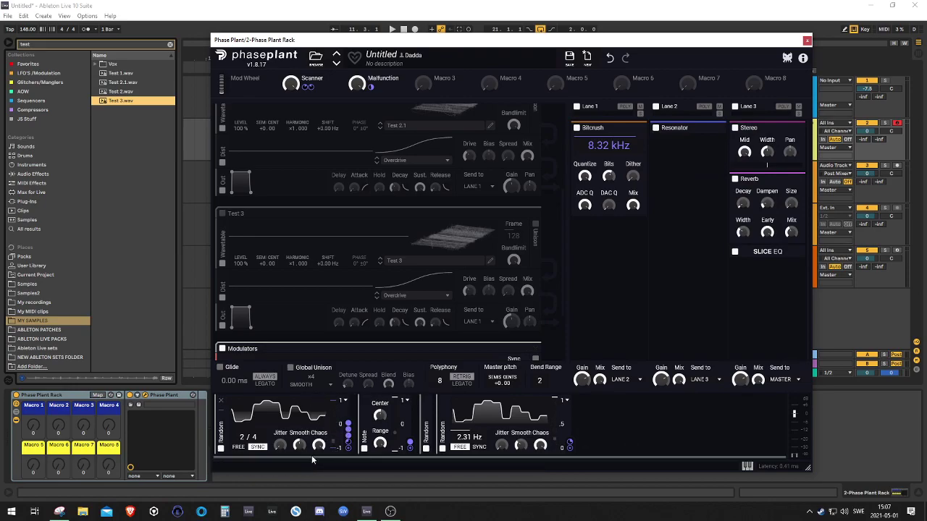
pyautogui.click(349, 448)
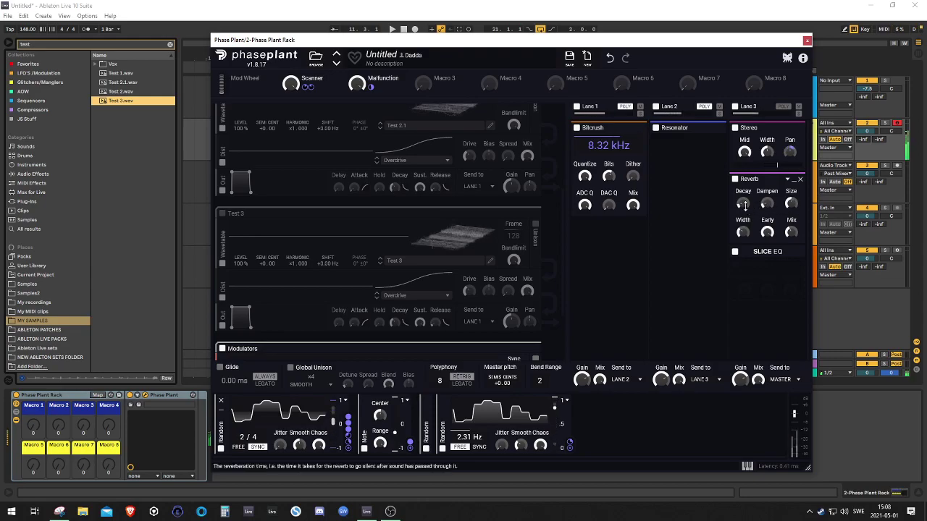
# Step: Adjust the Lane 3 Reverb's decay, size and mix, and collapse the Reverb and Stereo effects
pyautogui.moveTo(745, 205); pyautogui.dragTo(745, 202)
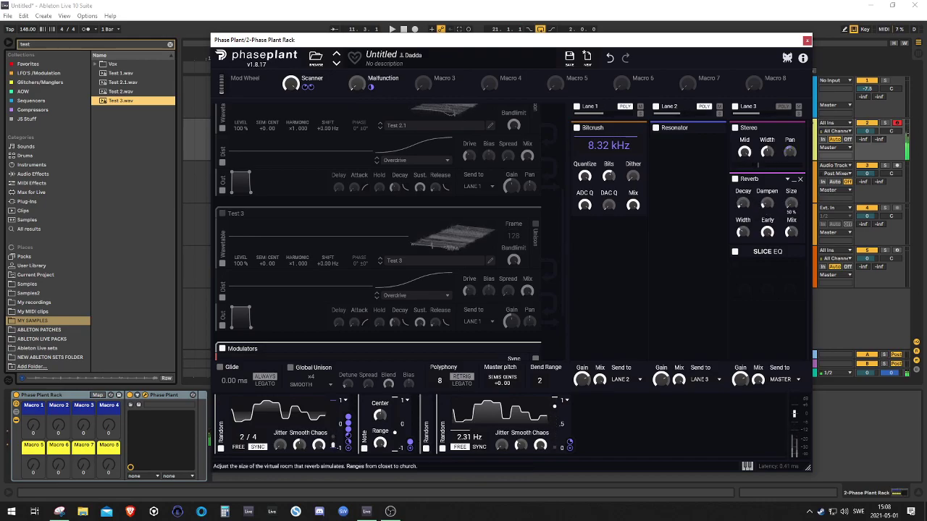
pyautogui.moveTo(791, 202); pyautogui.dragTo(791, 178)
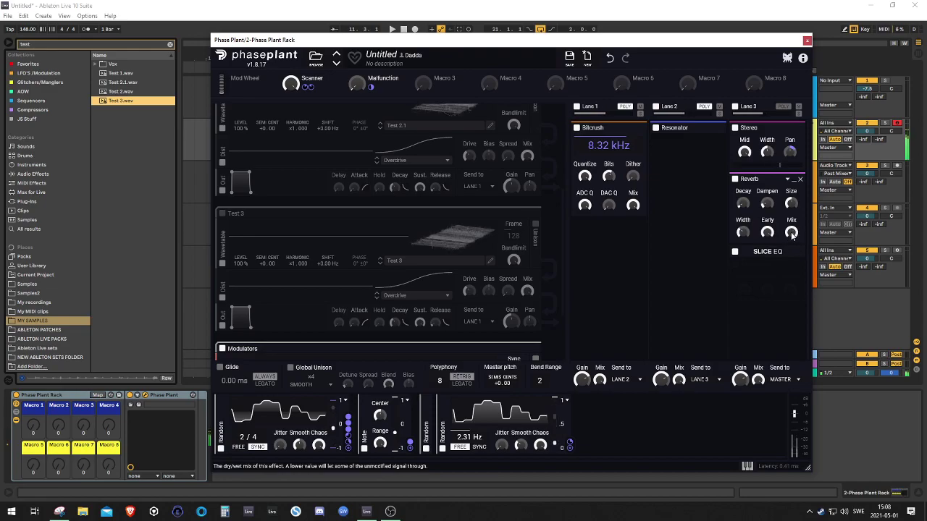
pyautogui.moveTo(791, 234); pyautogui.dragTo(791, 257)
pyautogui.click(793, 181)
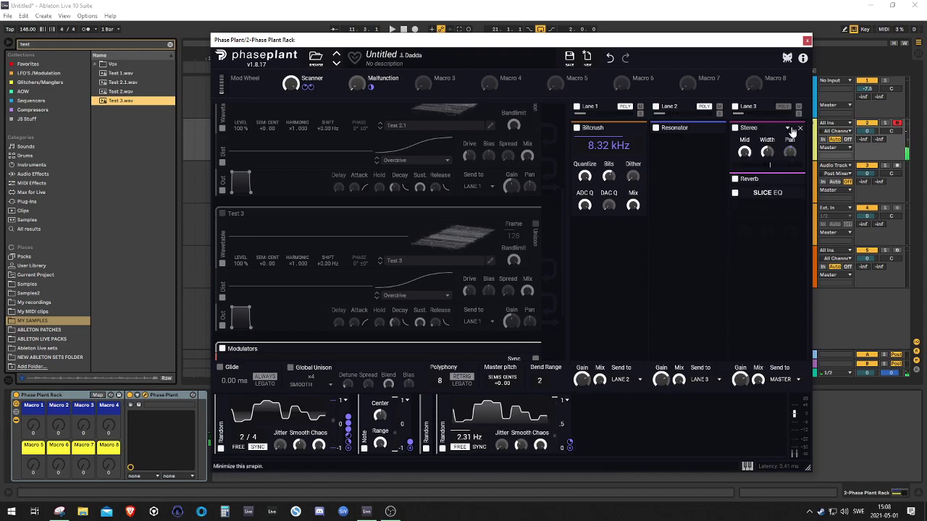
pyautogui.click(785, 131)
# Step: Add a Limiter at the end of Lane 3, after the Slice EQ
pyautogui.click(760, 162)
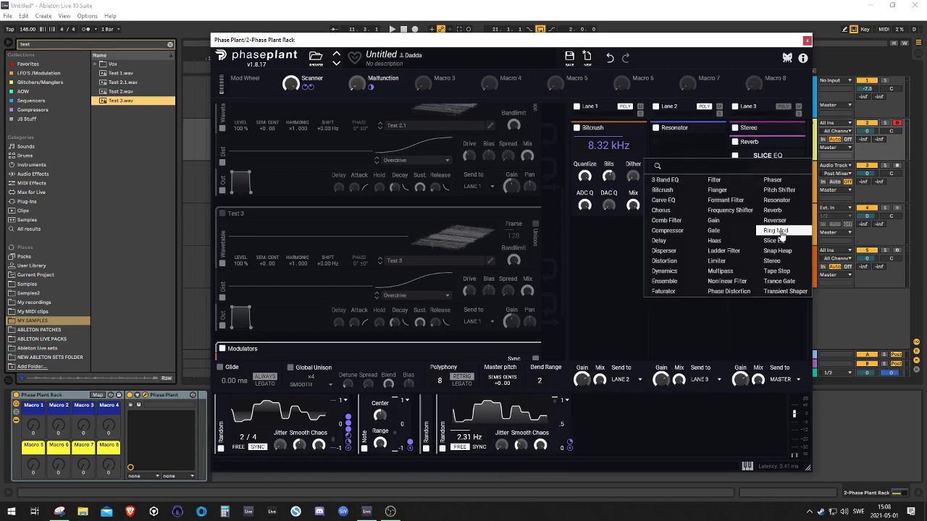
pyautogui.click(716, 260)
pyautogui.moveTo(665, 142); pyautogui.dragTo(776, 181)
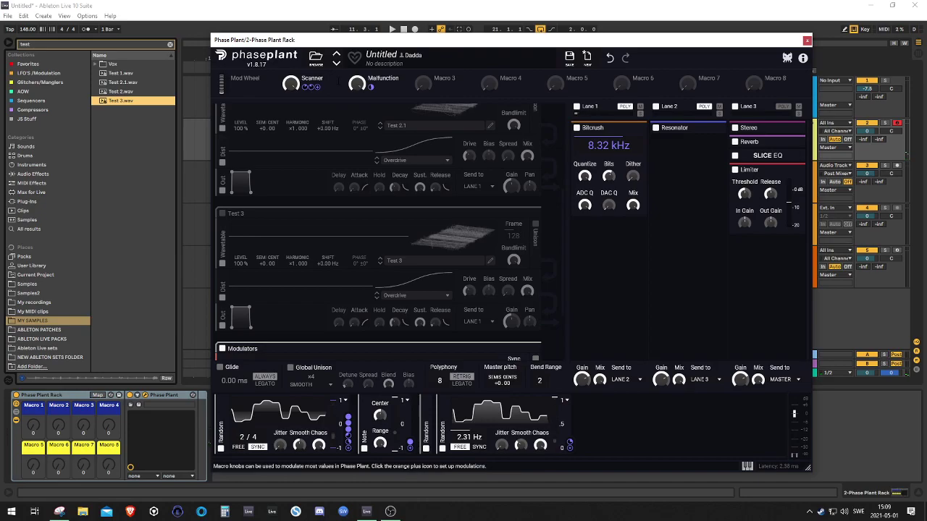
# Step: Try a Disperser with more pinch after Lane 1's Bitcrush, duplicate it, and remove both copies
pyautogui.scroll(2, 488, 195)
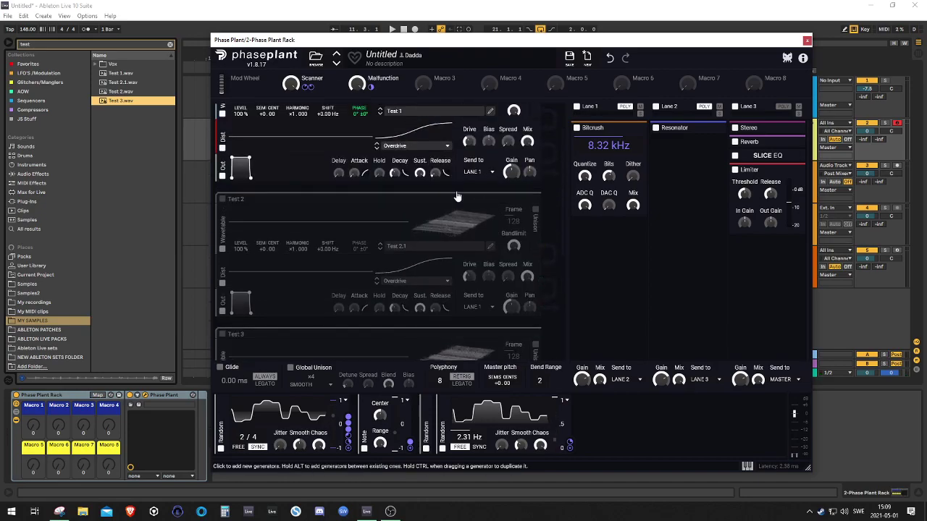
pyautogui.scroll(1, 529, 199)
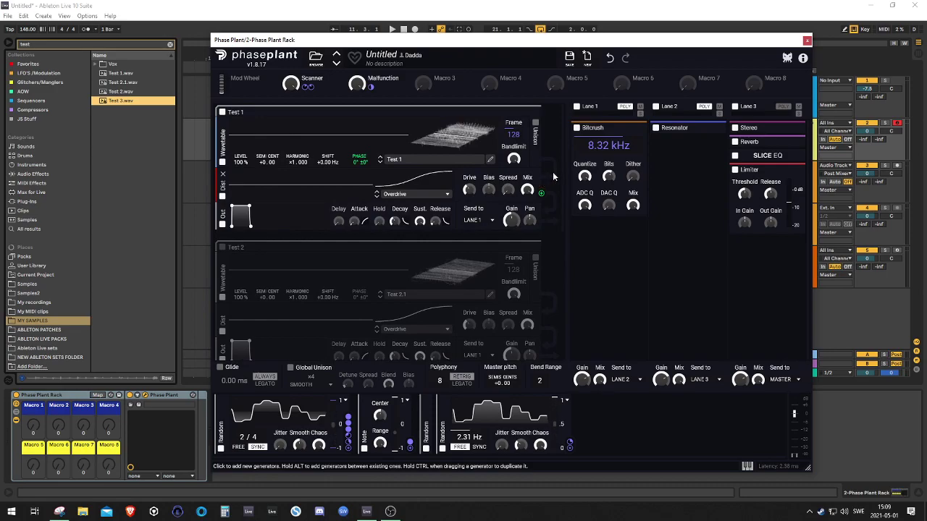
pyautogui.click(611, 232)
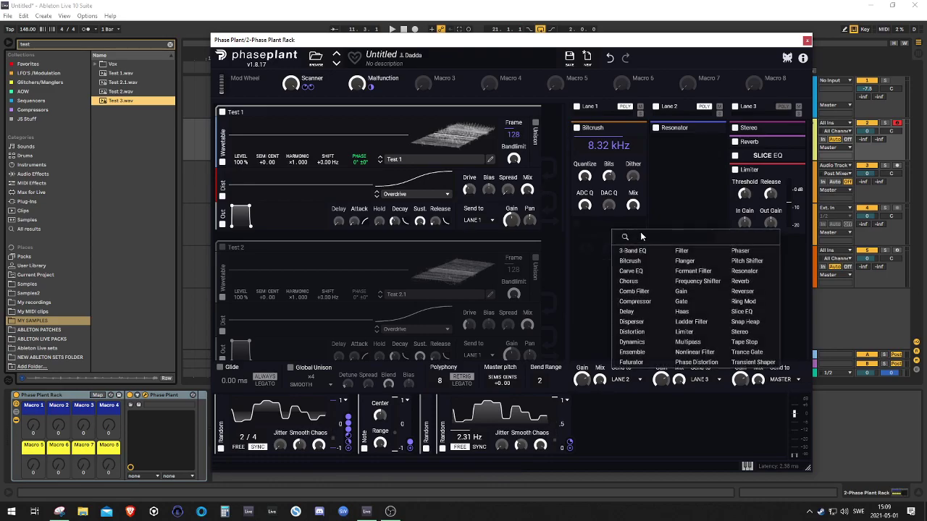
pyautogui.click(655, 321)
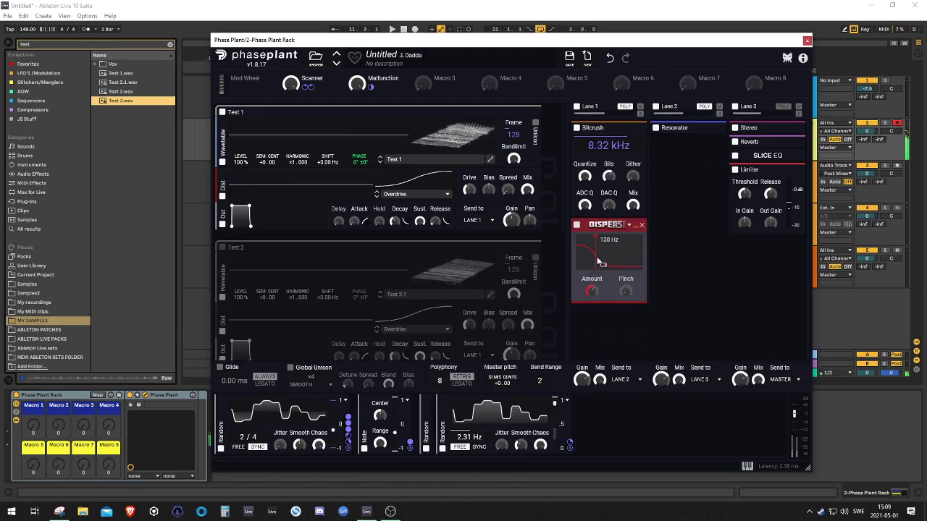
pyautogui.moveTo(625, 292); pyautogui.dragTo(626, 268)
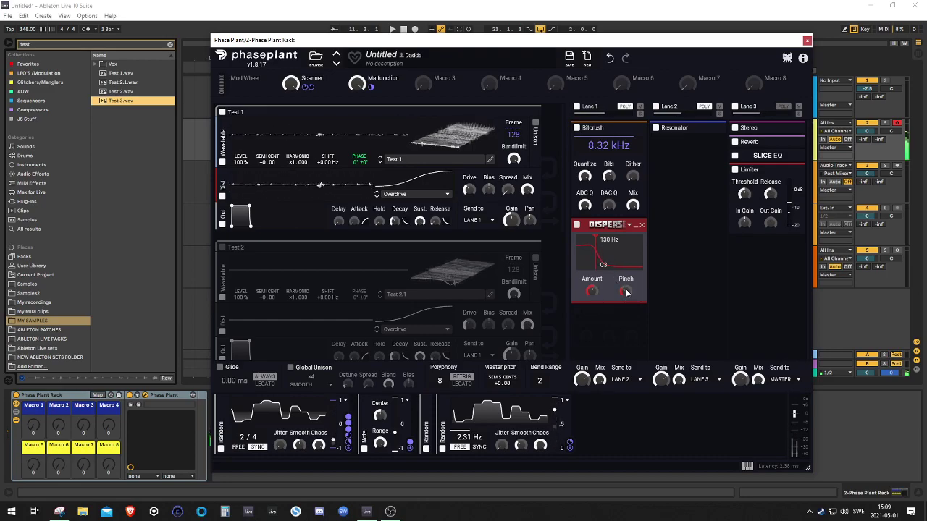
pyautogui.keyDown('ctrl'); pyautogui.moveTo(605, 226); pyautogui.dragTo(608, 225); pyautogui.keyUp('ctrl')
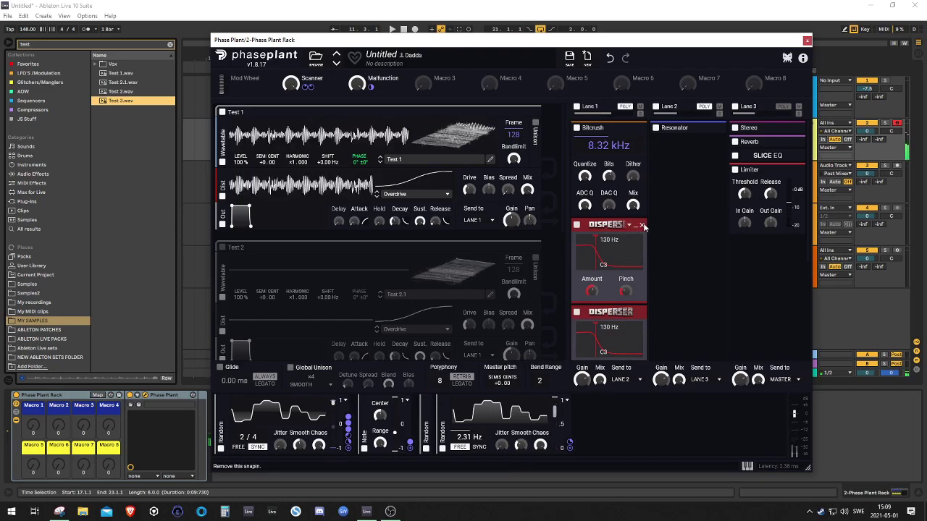
pyautogui.click(641, 226)
pyautogui.click(642, 226)
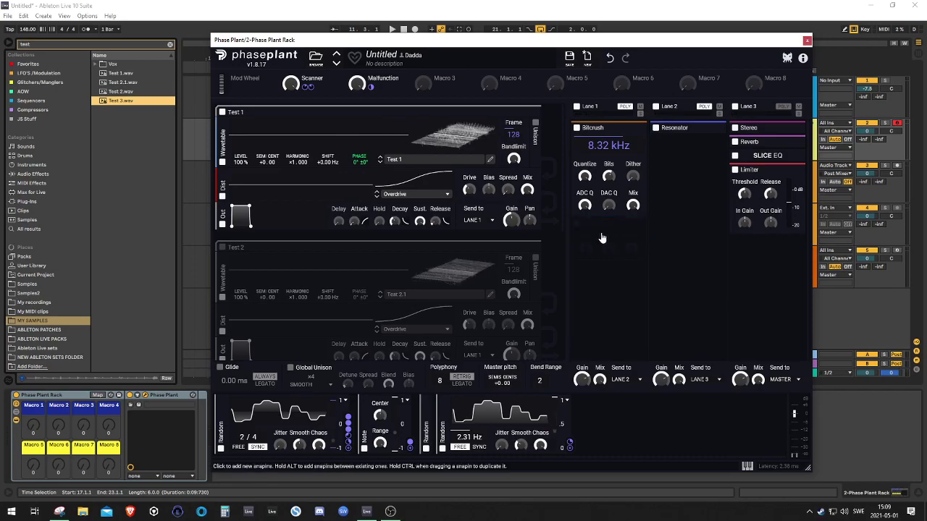
# Step: Try a Comb Filter after Lane 1's Bitcrush and remove it
pyautogui.click(602, 239)
pyautogui.click(632, 296)
pyautogui.moveTo(608, 242)
pyautogui.mouseDown()
pyautogui.moveTo(609, 307)
pyautogui.moveTo(609, 240)
pyautogui.moveTo(601, 247)
pyautogui.mouseUp()
pyautogui.click(641, 225)
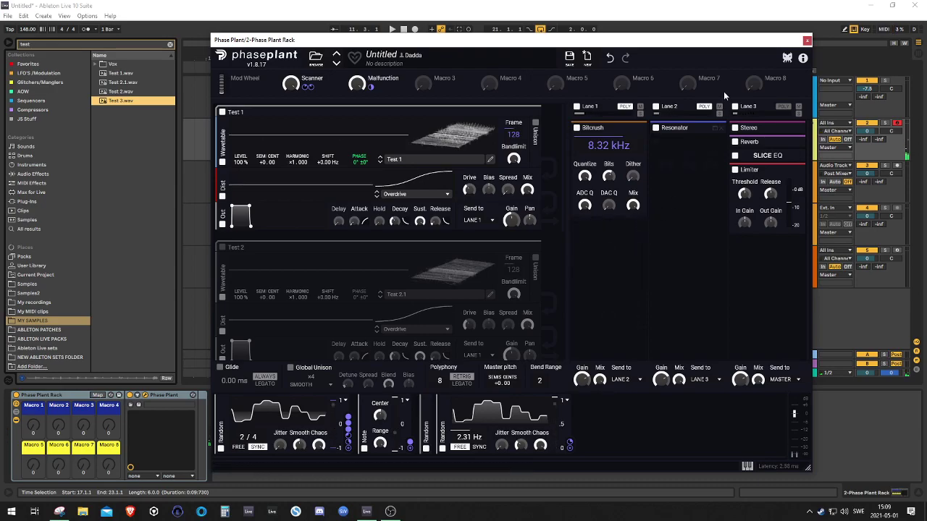
# Step: Add a Pitch Shifter after Lane 2's Resonator and assign Macro 3 to its mix
pyautogui.click(695, 150)
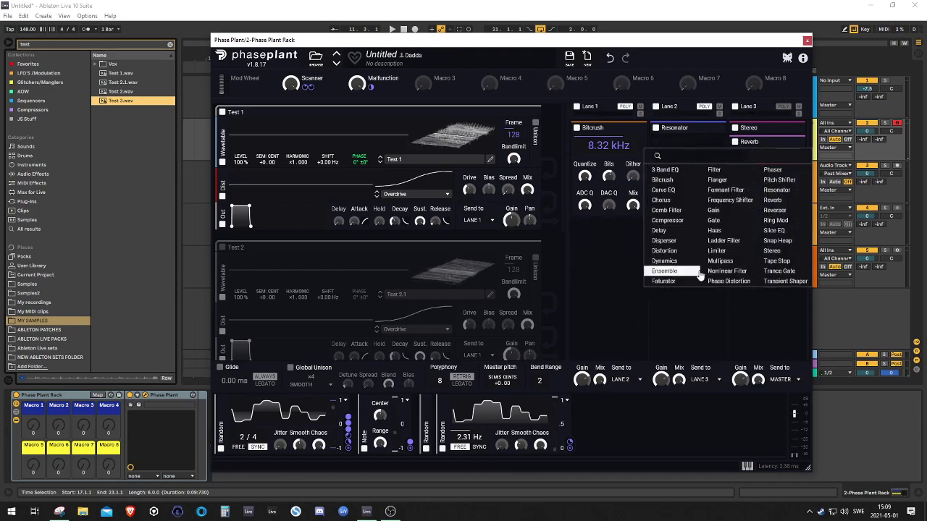
pyautogui.click(779, 180)
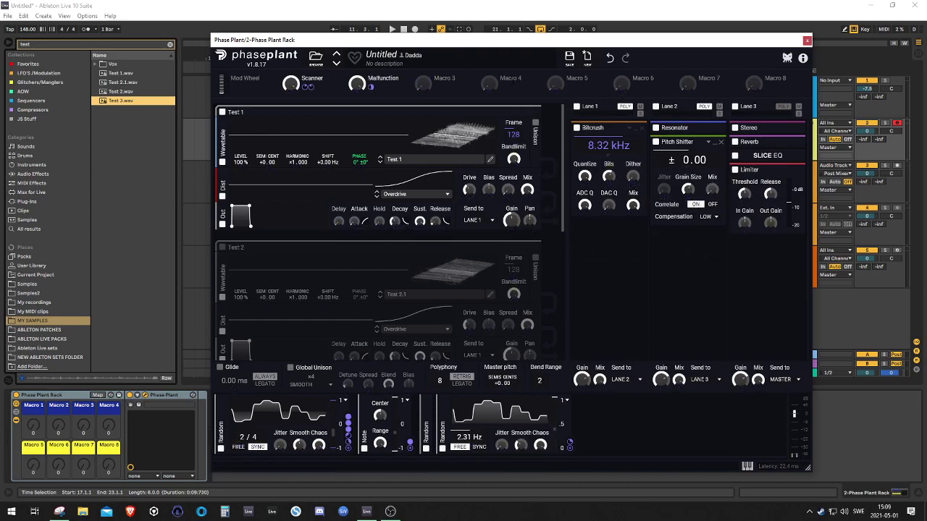
pyautogui.moveTo(423, 84); pyautogui.dragTo(713, 197)
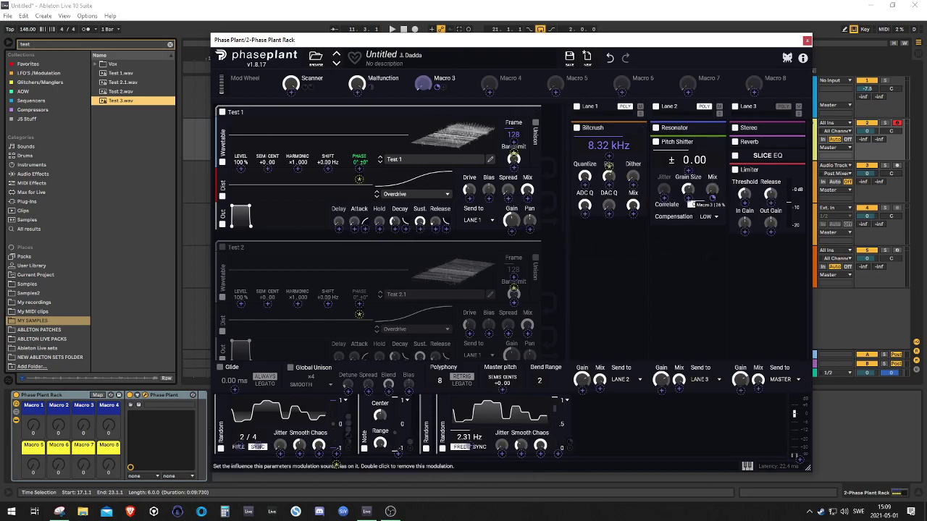
# Step: Rename Macro 3 as Pitch shift and turn it fully up
pyautogui.doubleClick(444, 78)
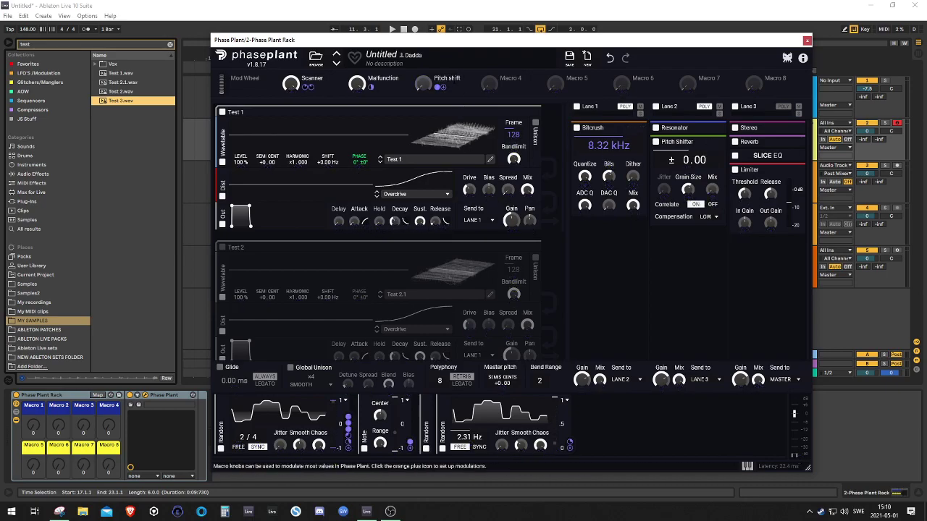
pyautogui.moveTo(423, 84); pyautogui.dragTo(423, 36)
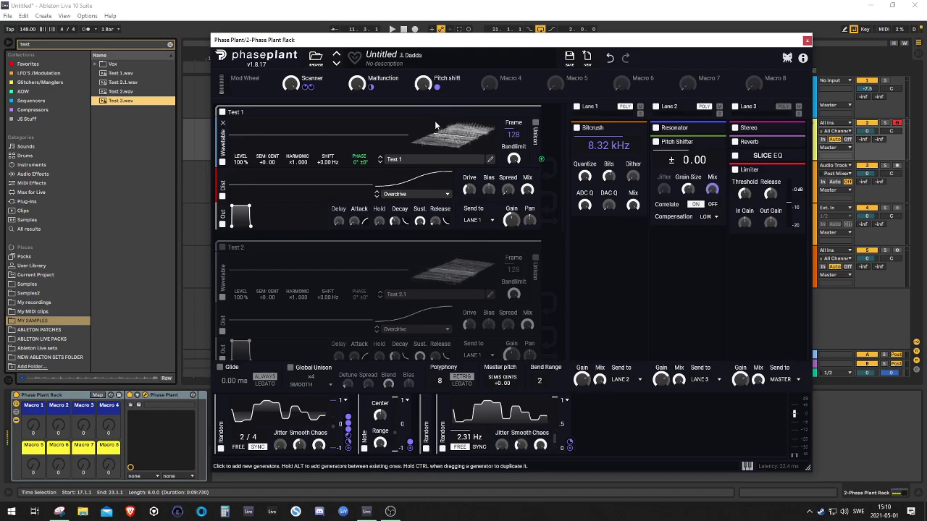
# Step: Add another Random modulator, raise its smoothing and use it to modulate the Pitch Shifter's pitch
pyautogui.click(605, 416)
pyautogui.click(626, 452)
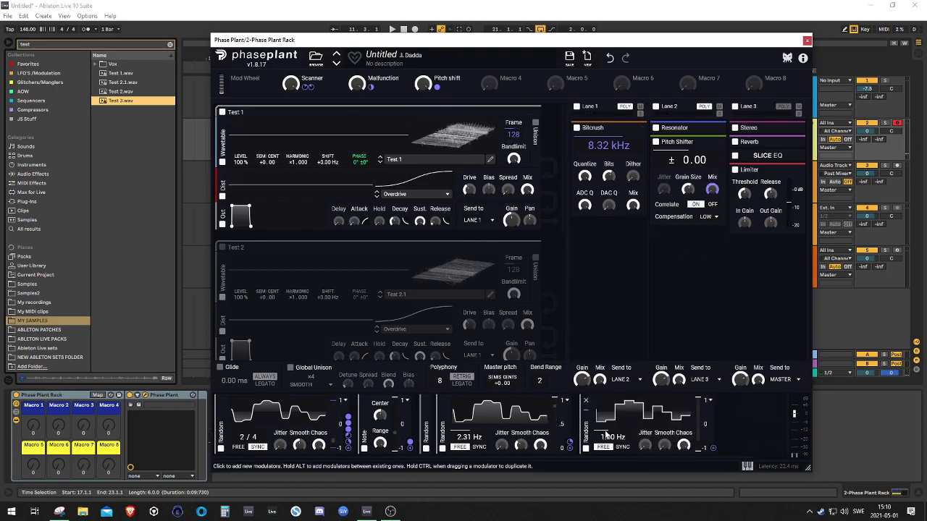
pyautogui.moveTo(664, 445); pyautogui.dragTo(663, 416)
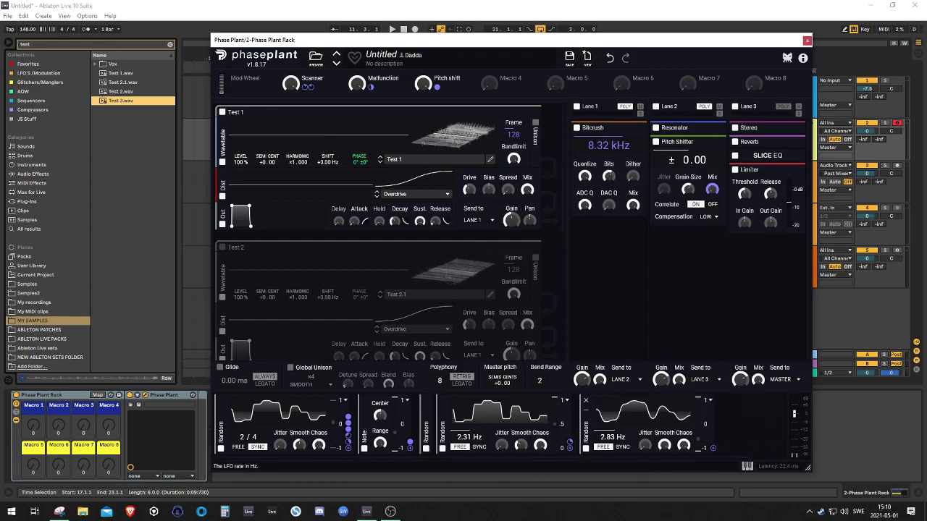
pyautogui.moveTo(713, 447); pyautogui.dragTo(688, 171)
pyautogui.click(691, 253)
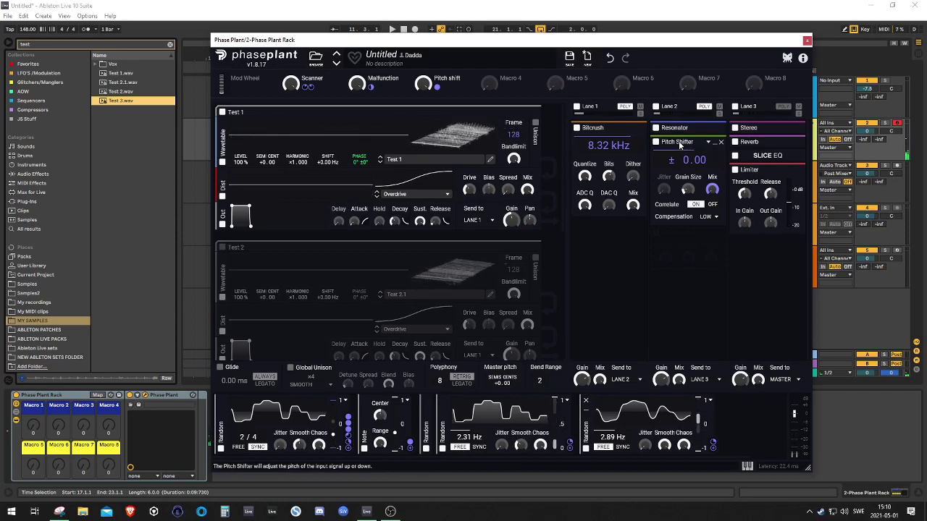
# Step: Set the newest Random modulator's rate to 2.16 Hz and compare the sound with the Pitch Shifter bypassed and enabled
pyautogui.moveTo(612, 437); pyautogui.dragTo(612, 456)
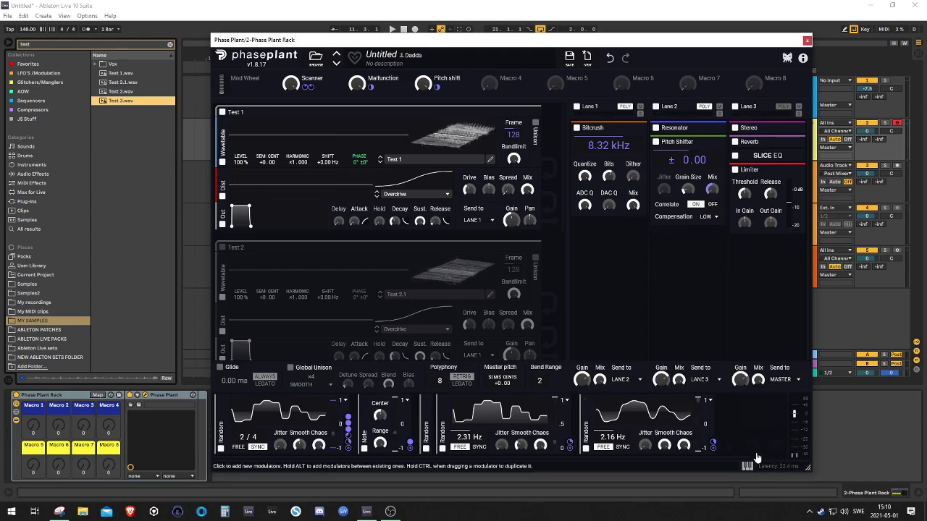
pyautogui.click(656, 143)
pyautogui.click(656, 143)
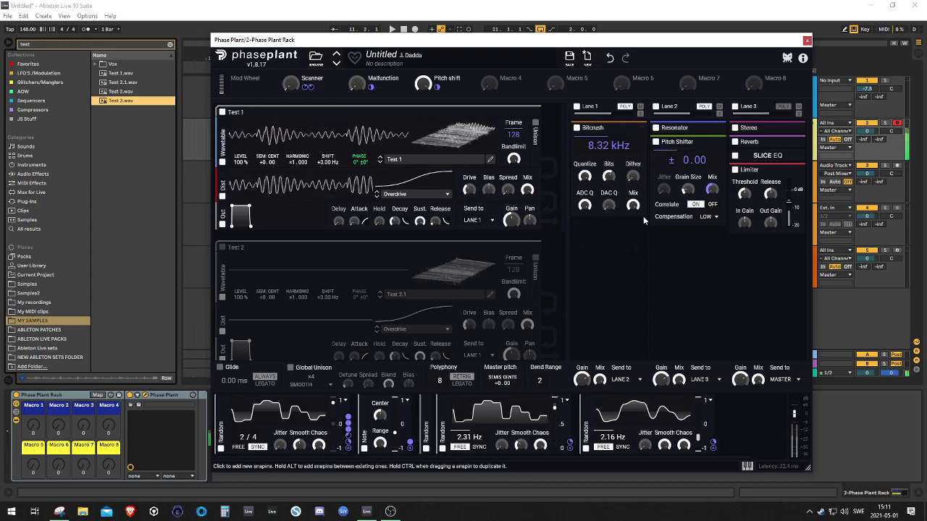
# Step: Turn the Malfunction, Scanner and Bit crush macros fully up while auditioning the patch
pyautogui.moveTo(364, 83); pyautogui.dragTo(363, 36)
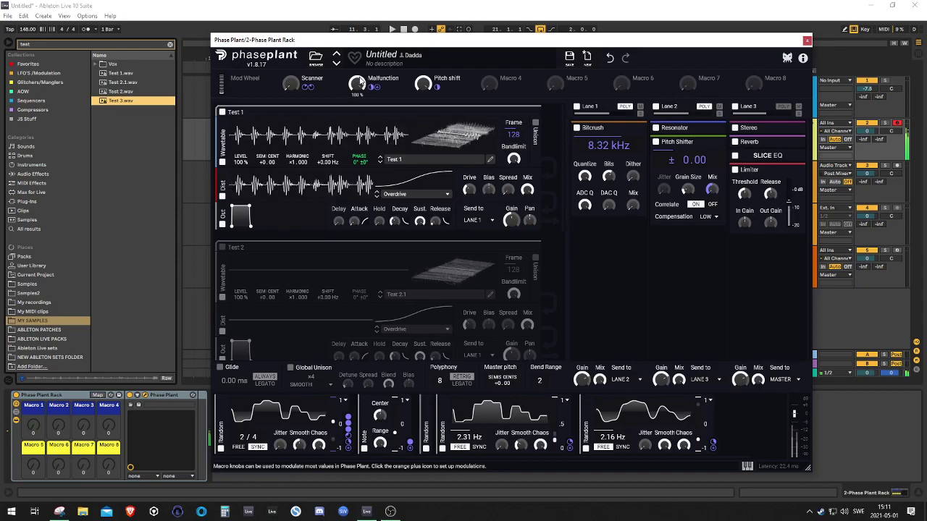
pyautogui.moveTo(293, 88); pyautogui.dragTo(293, 40)
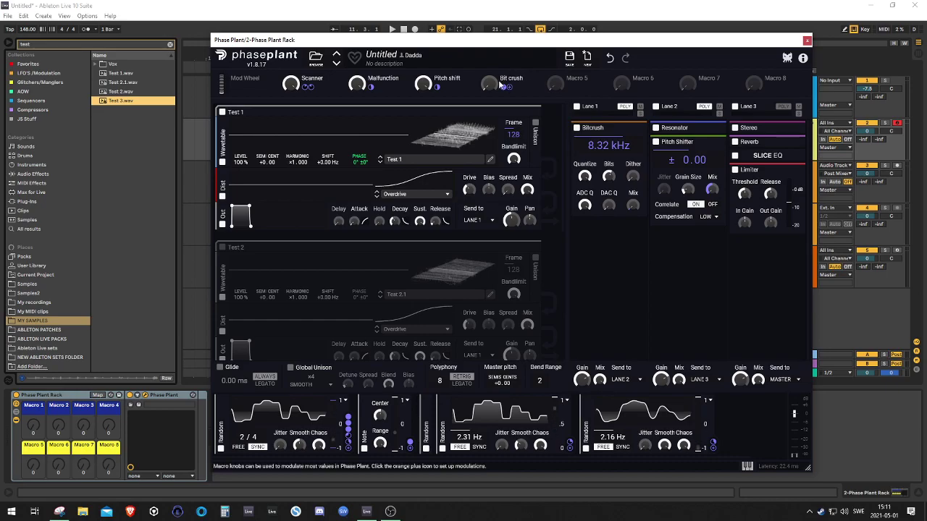
pyautogui.moveTo(493, 83); pyautogui.dragTo(493, 29)
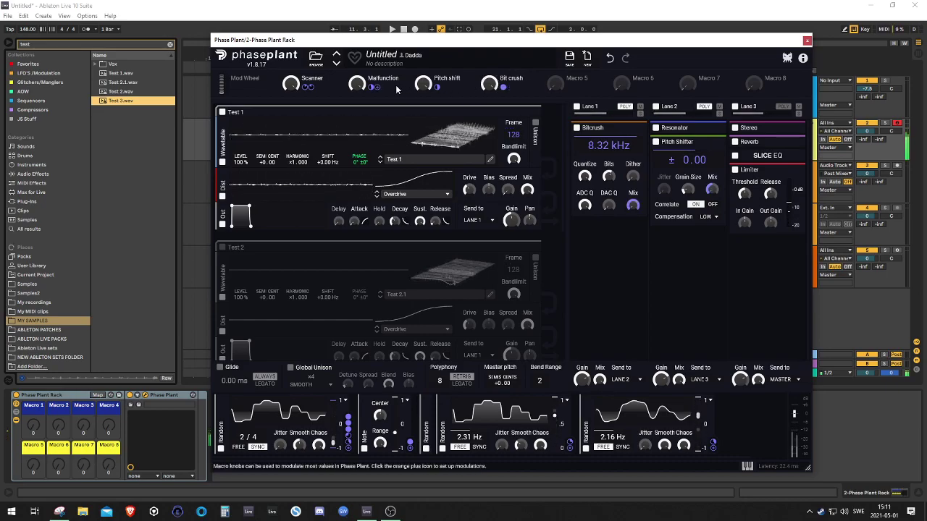